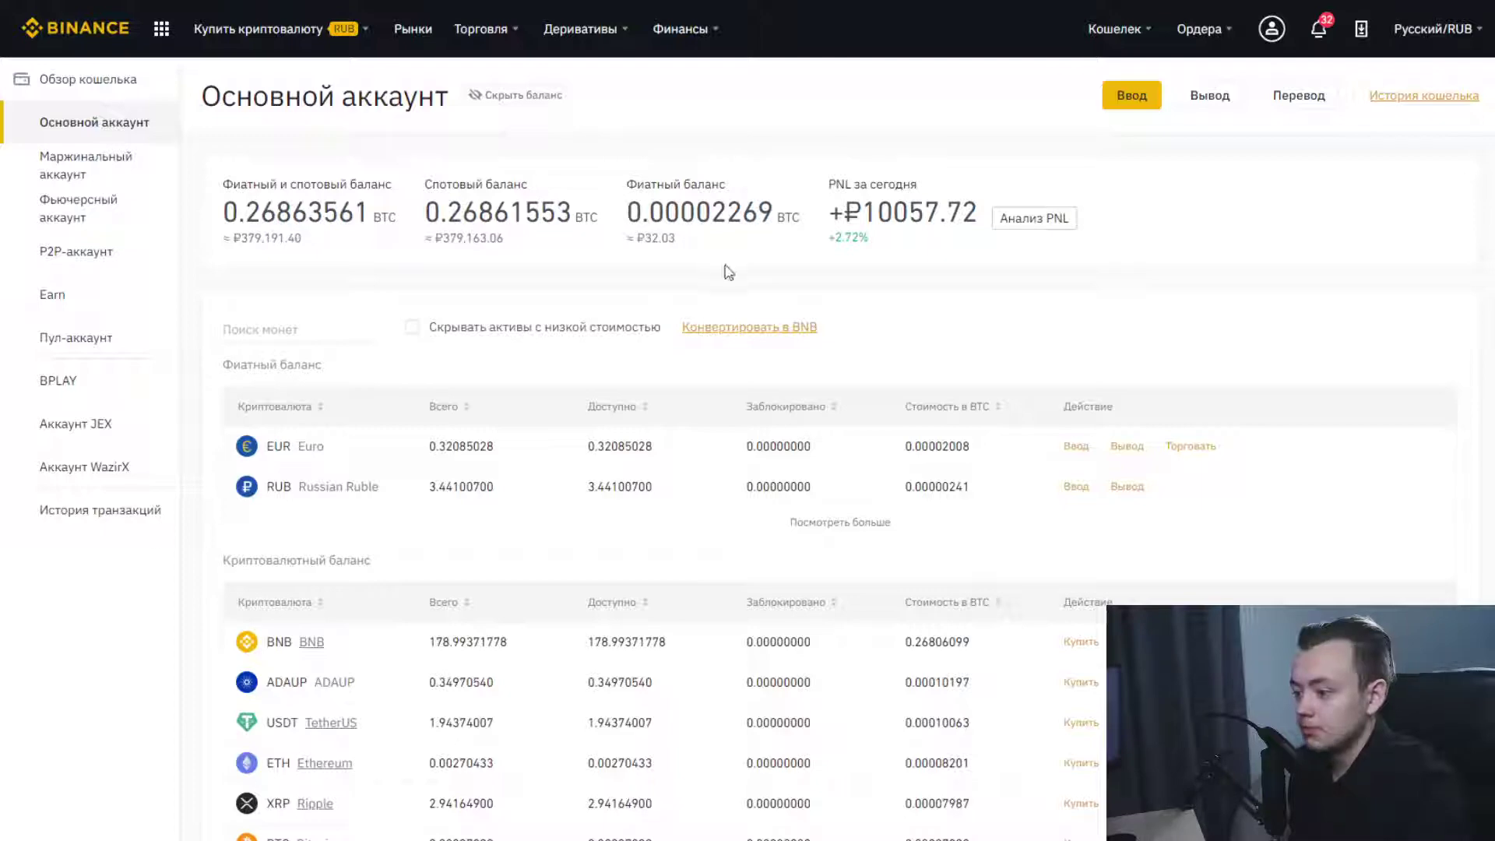
Review the main account's total balance in rubles and its EUR and RUB fiat balances.
{"action": "scroll", "coordinate": [881, 649], "scroll_direction": "down", "scroll_amount": 7}
{"action": "scroll", "coordinate": [881, 648], "scroll_direction": "up", "scroll_amount": 7}
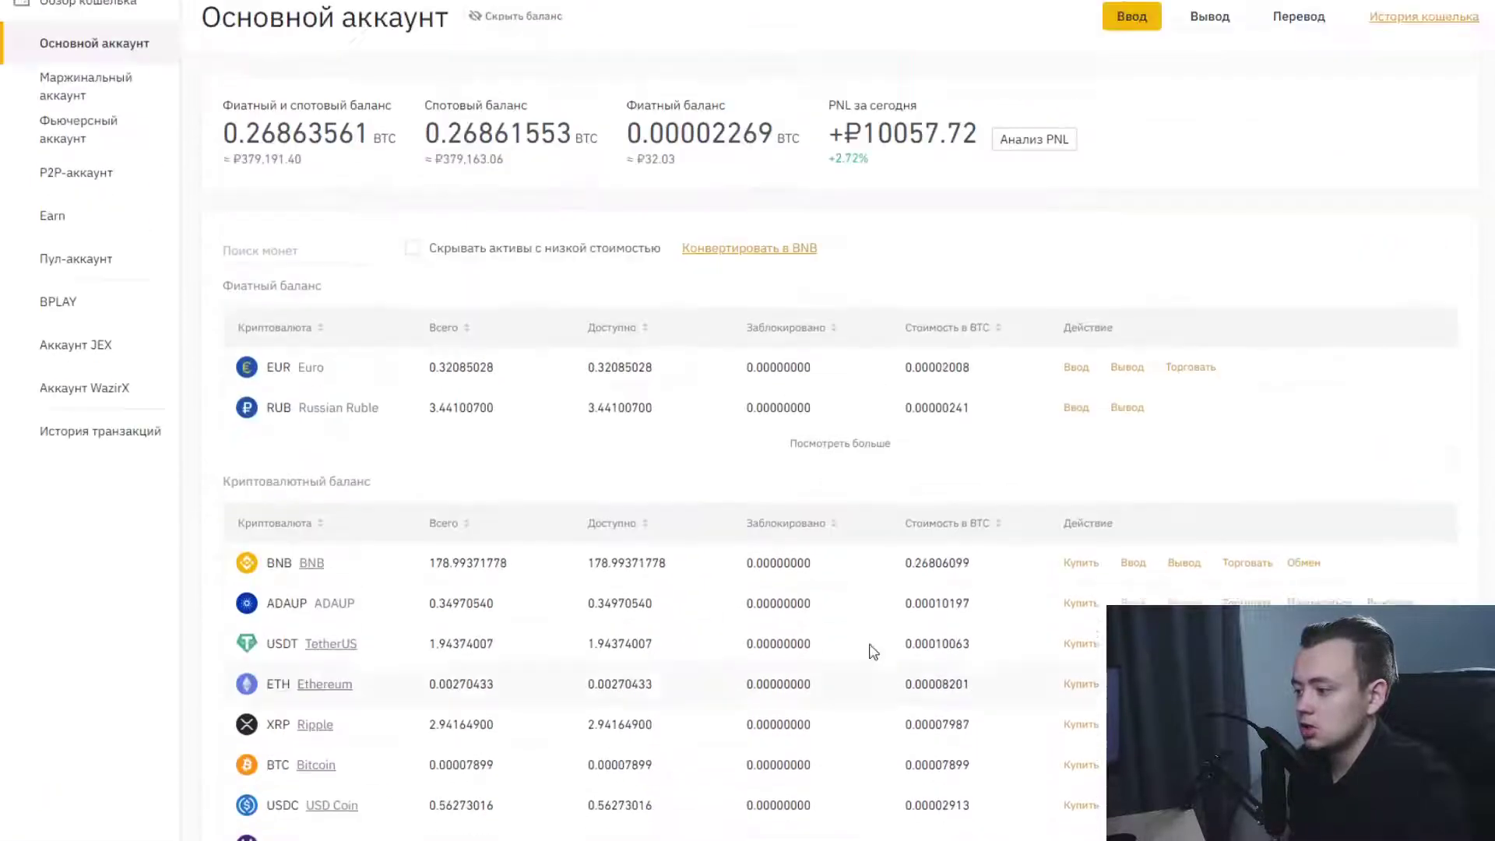
{"action": "left_click_drag", "start_coordinate": [236, 237], "coordinate": [309, 244]}
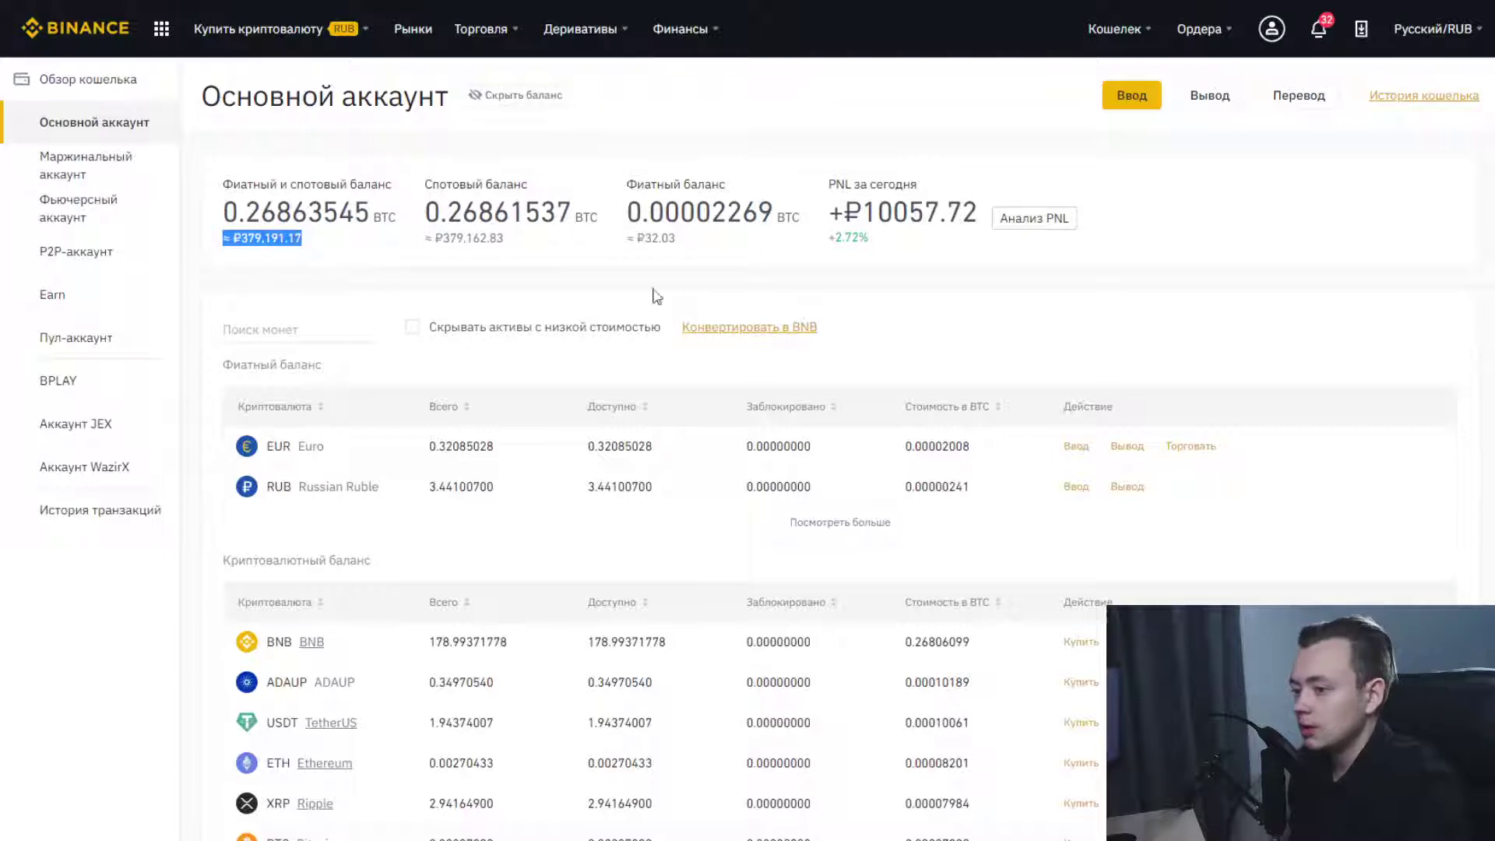
{"action": "left_click_drag", "start_coordinate": [417, 454], "coordinate": [480, 449]}
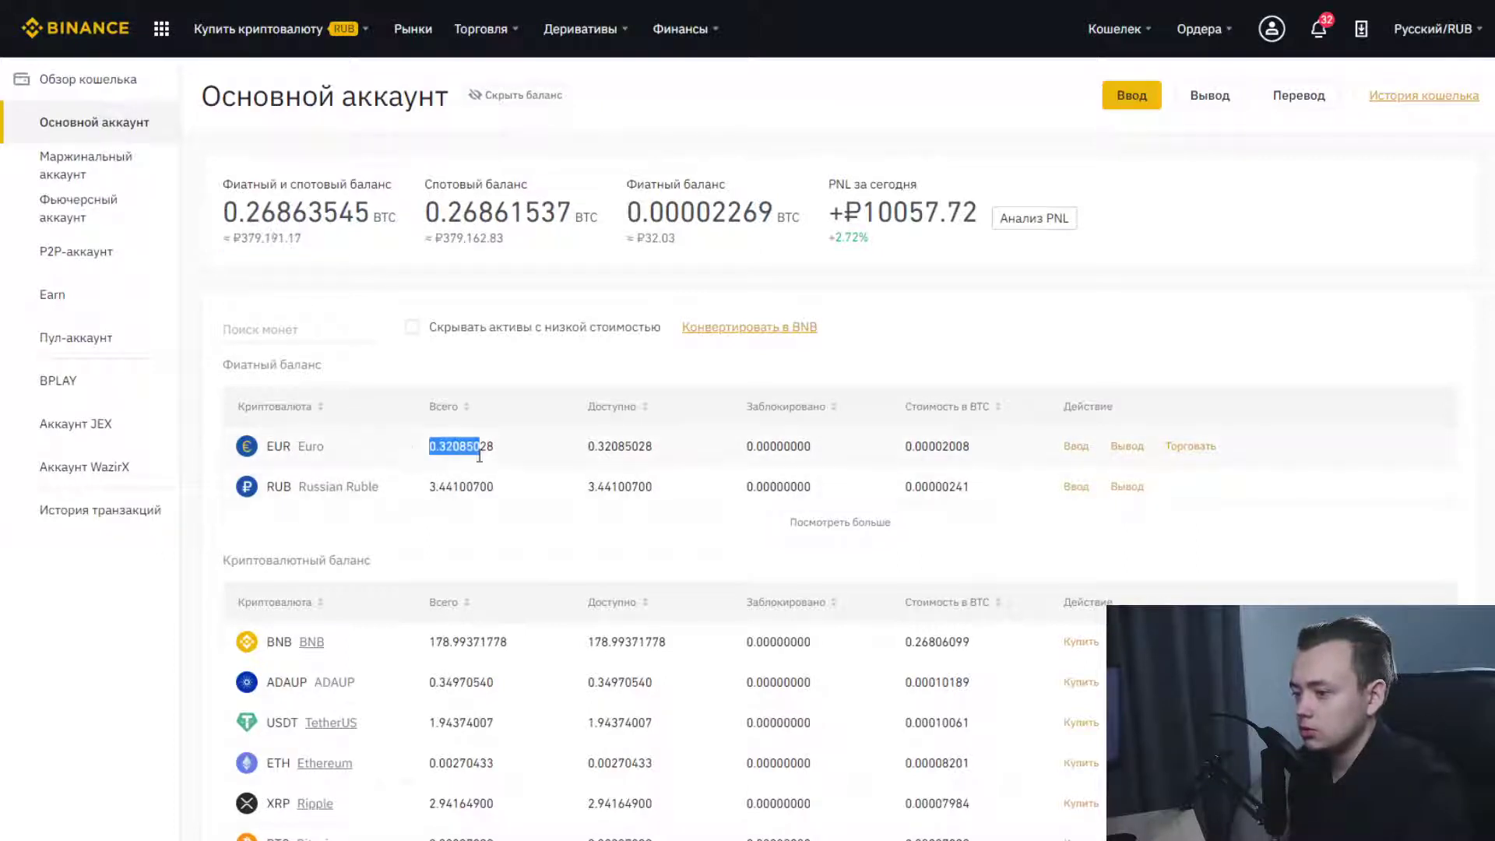
{"action": "left_click_drag", "start_coordinate": [426, 489], "coordinate": [473, 489]}
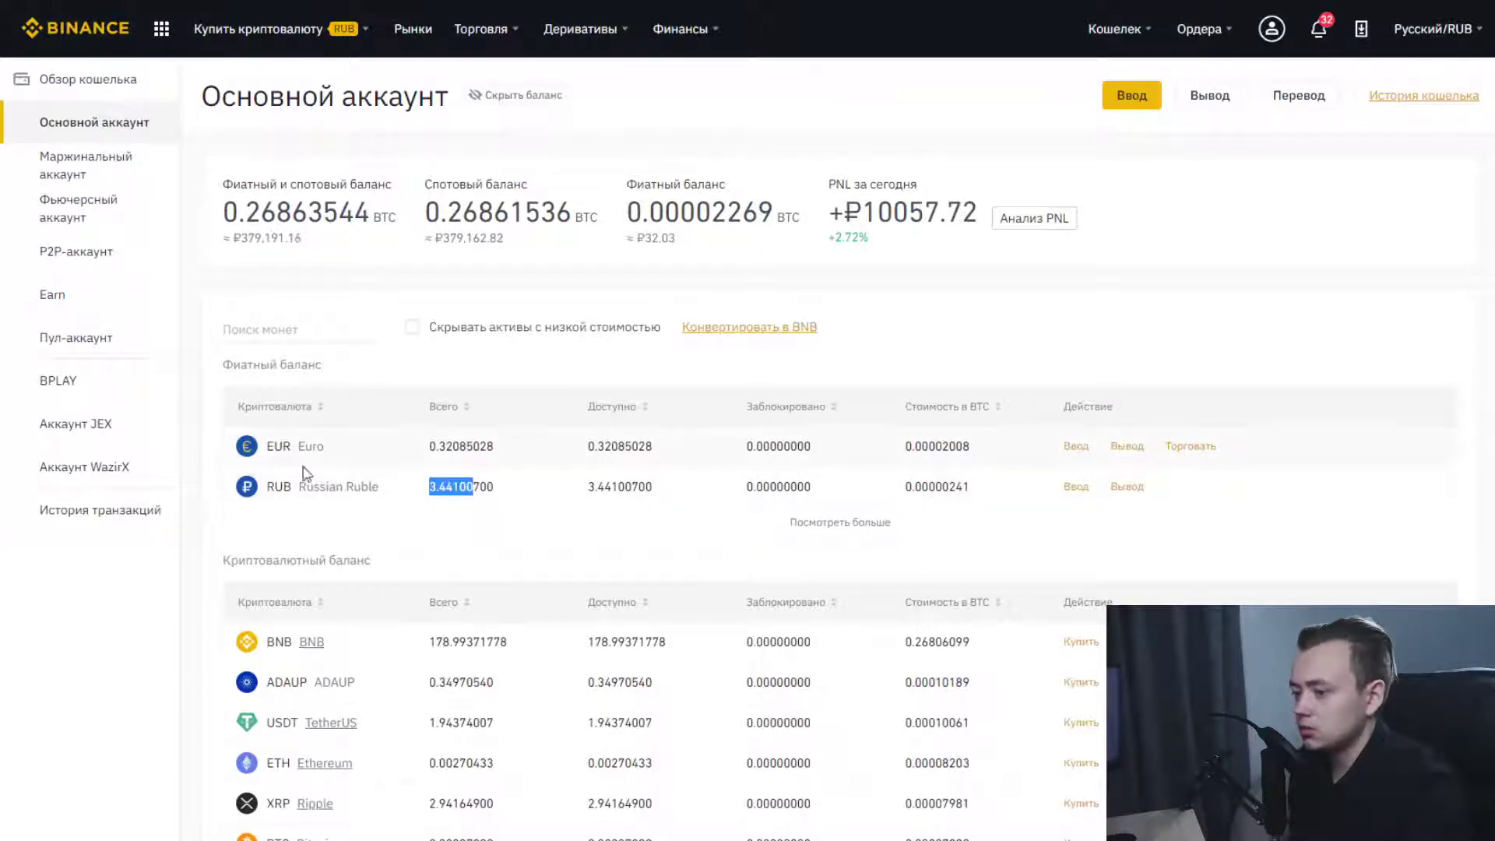
{"action": "scroll", "coordinate": [1149, 403], "scroll_direction": "down", "scroll_amount": 2}
{"action": "scroll", "coordinate": [1148, 403], "scroll_direction": "up", "scroll_amount": 2}
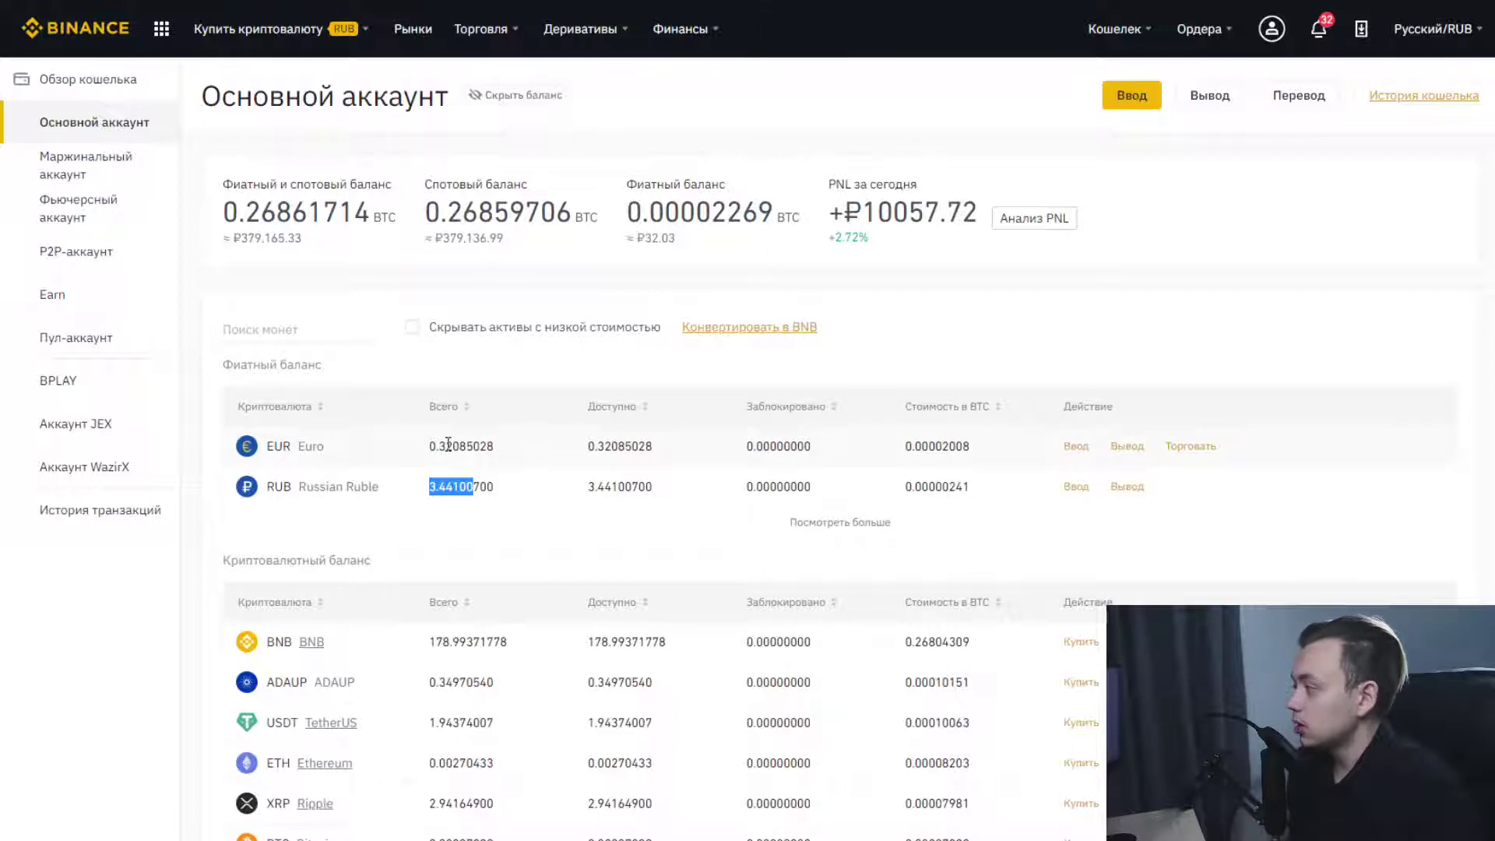
{"action": "left_click_drag", "start_coordinate": [240, 238], "coordinate": [299, 246]}
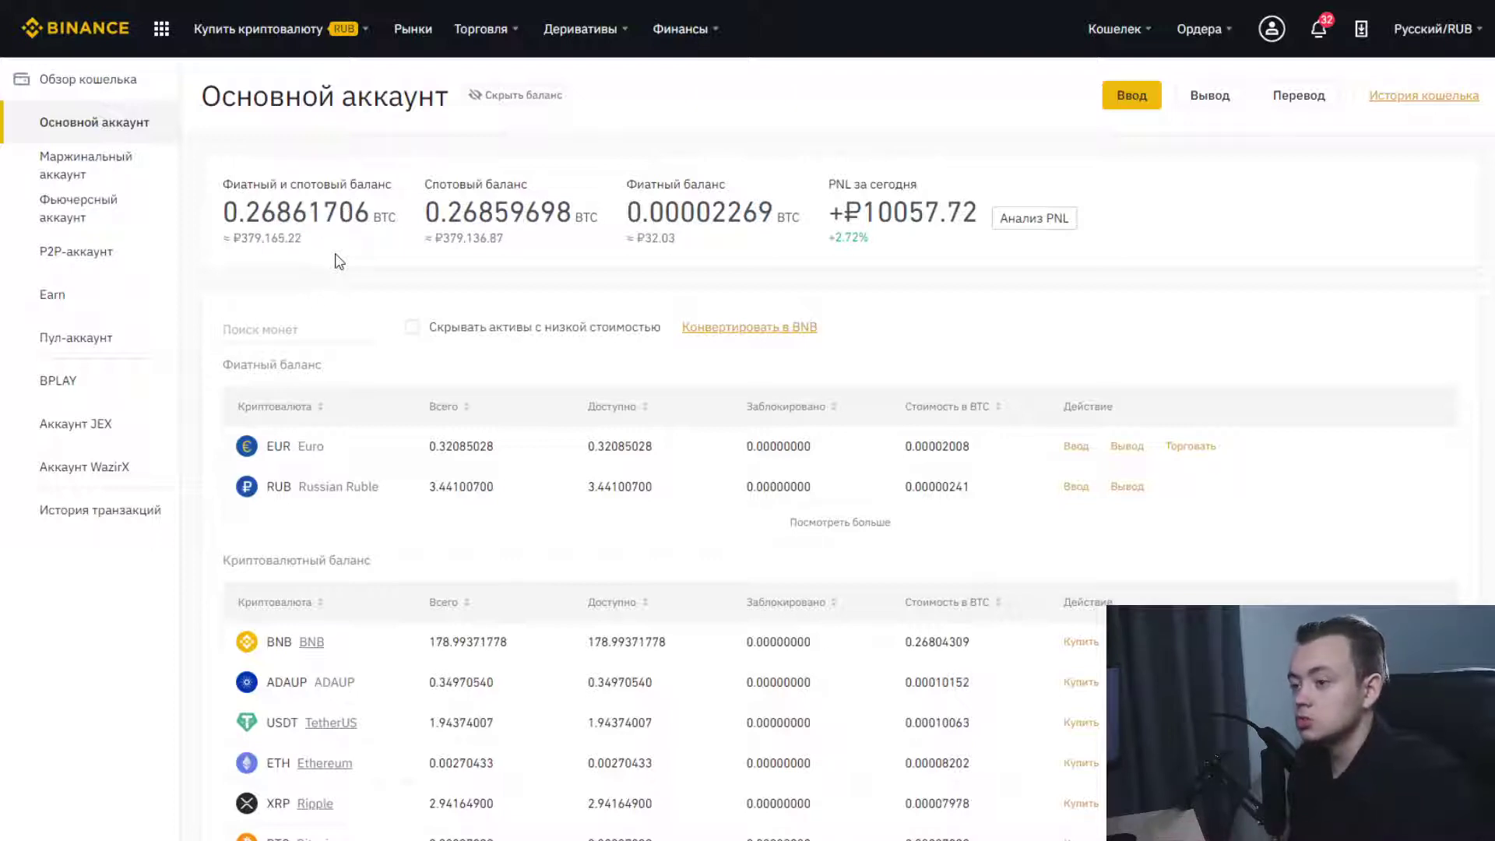
From the home page, open the RUB card top-up form and enter 1 as the deposit amount.
{"action": "left_click", "coordinate": [108, 48]}
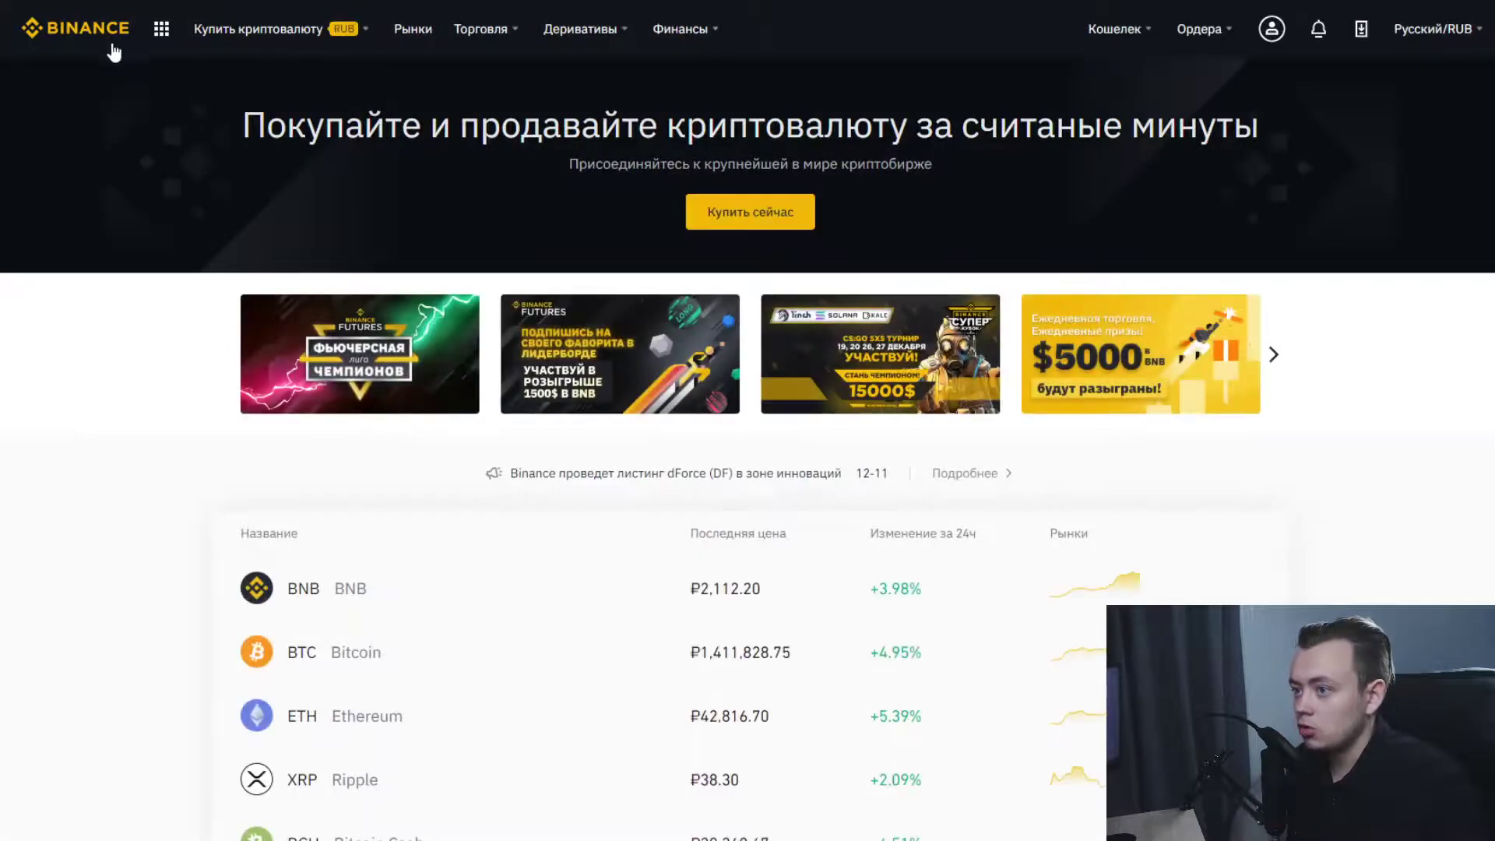
{"action": "mouse_move", "coordinate": [277, 31]}
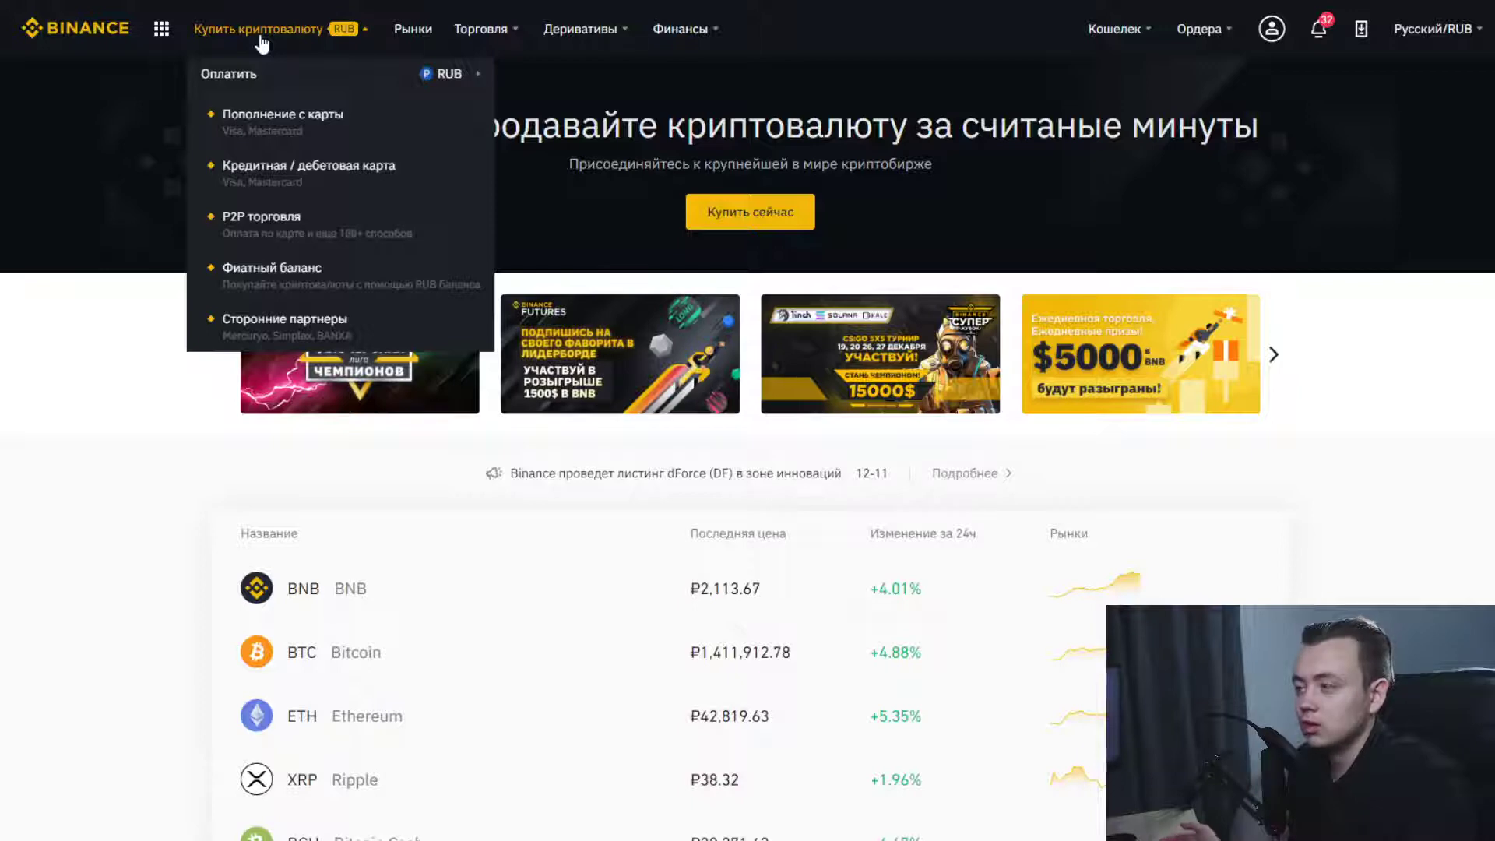
{"action": "left_click", "coordinate": [281, 125]}
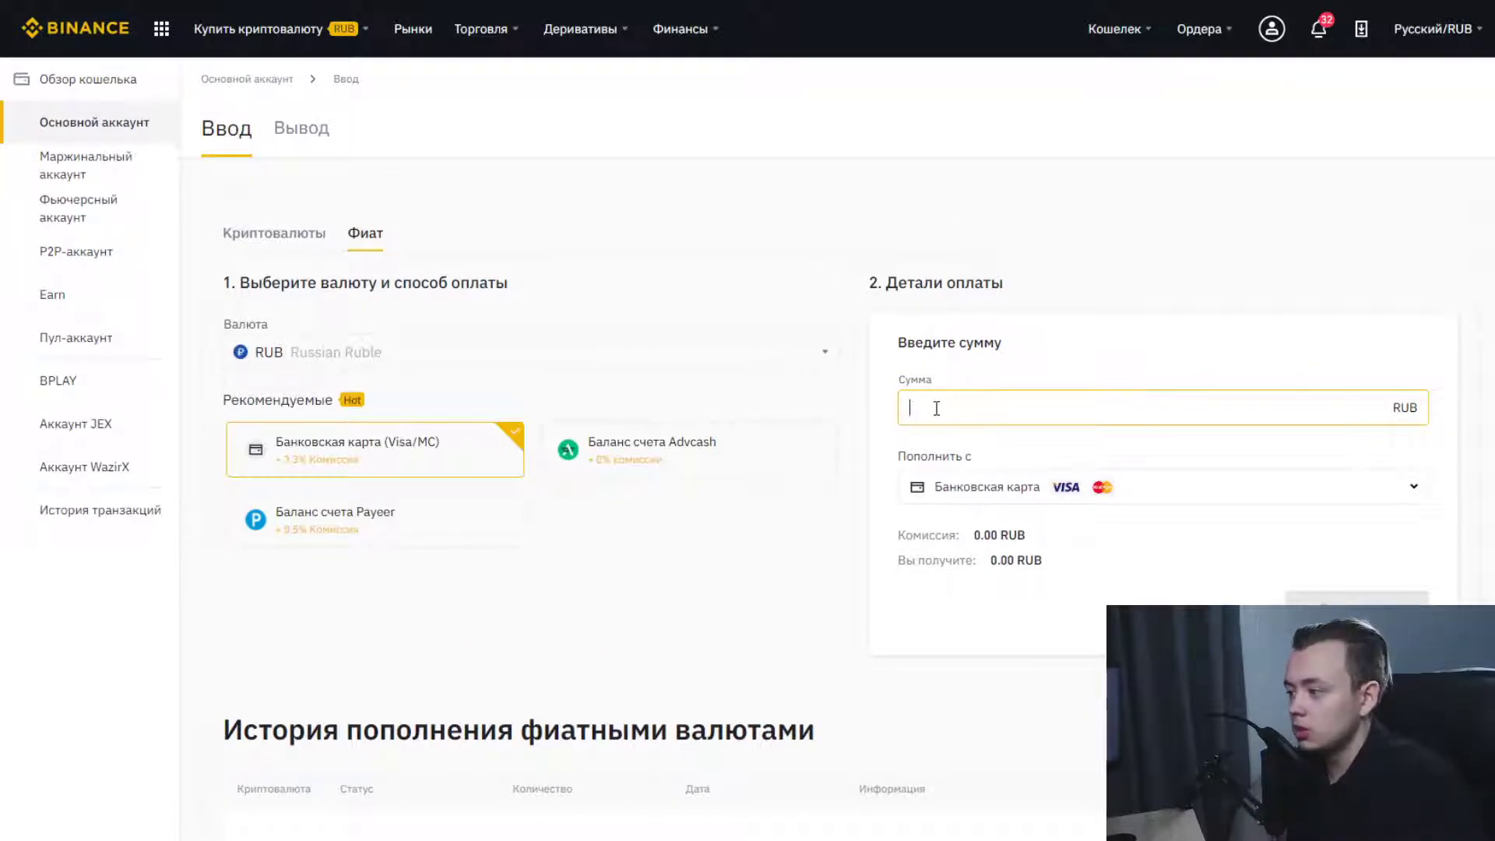
{"action": "type", "text": "1"}
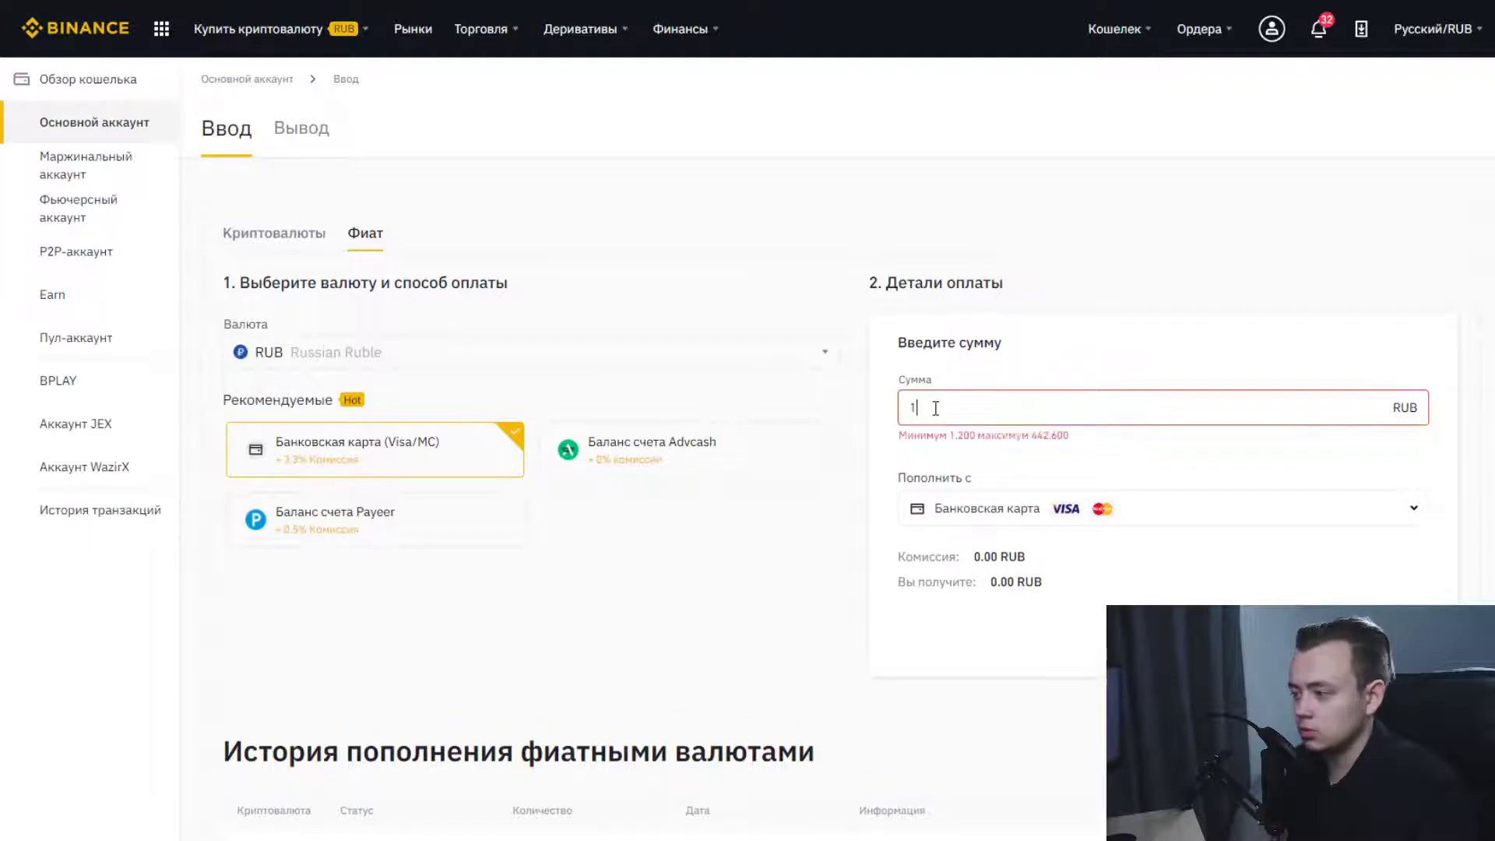
Examine the minimum and maximum deposit amounts allowed for a bank card (Visa/MC).
{"action": "left_click_drag", "start_coordinate": [946, 437], "coordinate": [1095, 444]}
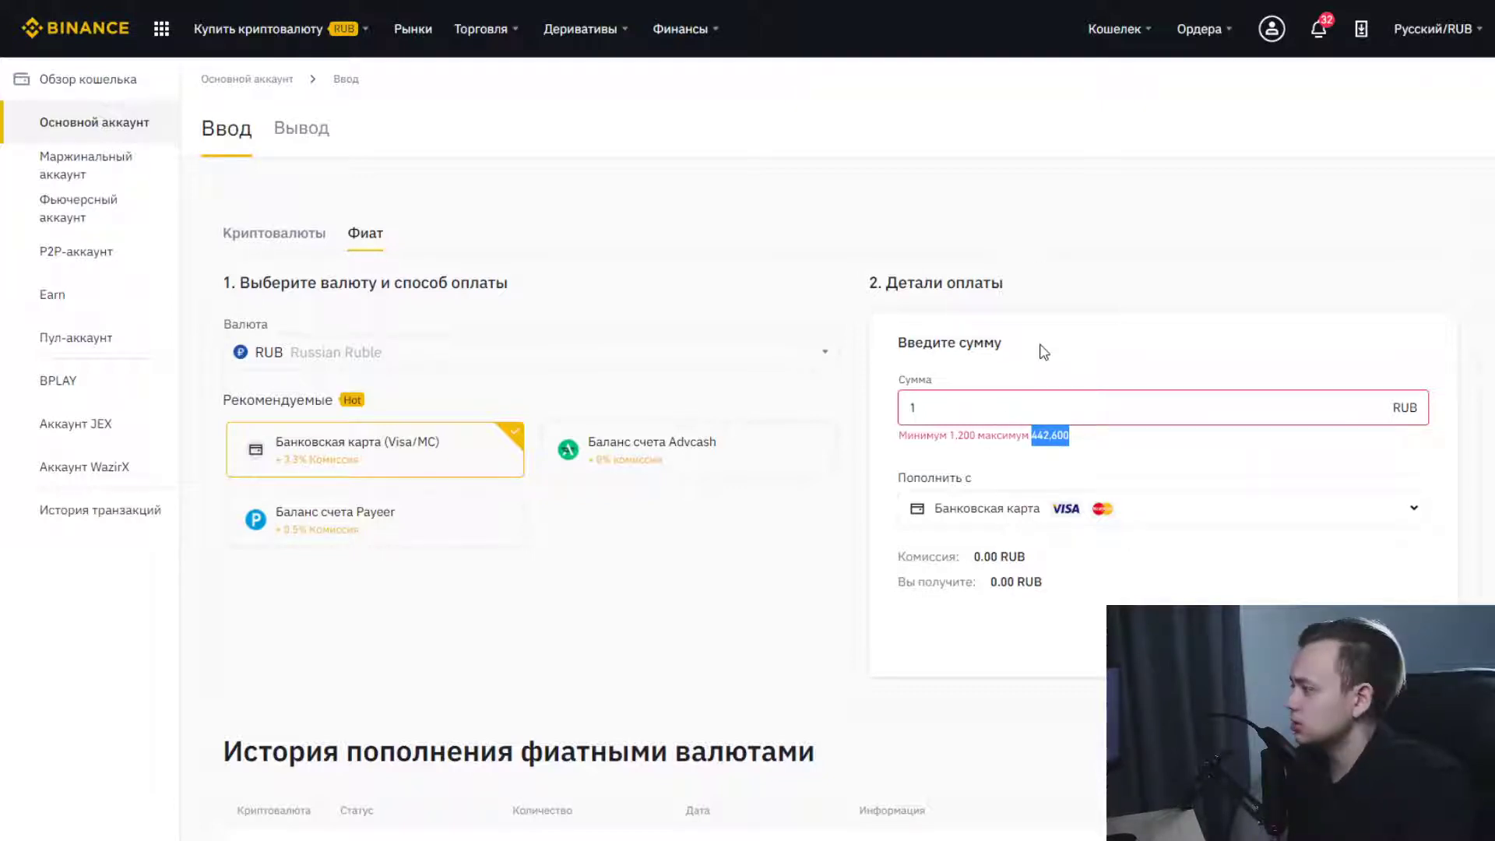
{"action": "left_click", "coordinate": [1172, 215]}
{"action": "left_click_drag", "start_coordinate": [1032, 438], "coordinate": [1071, 447]}
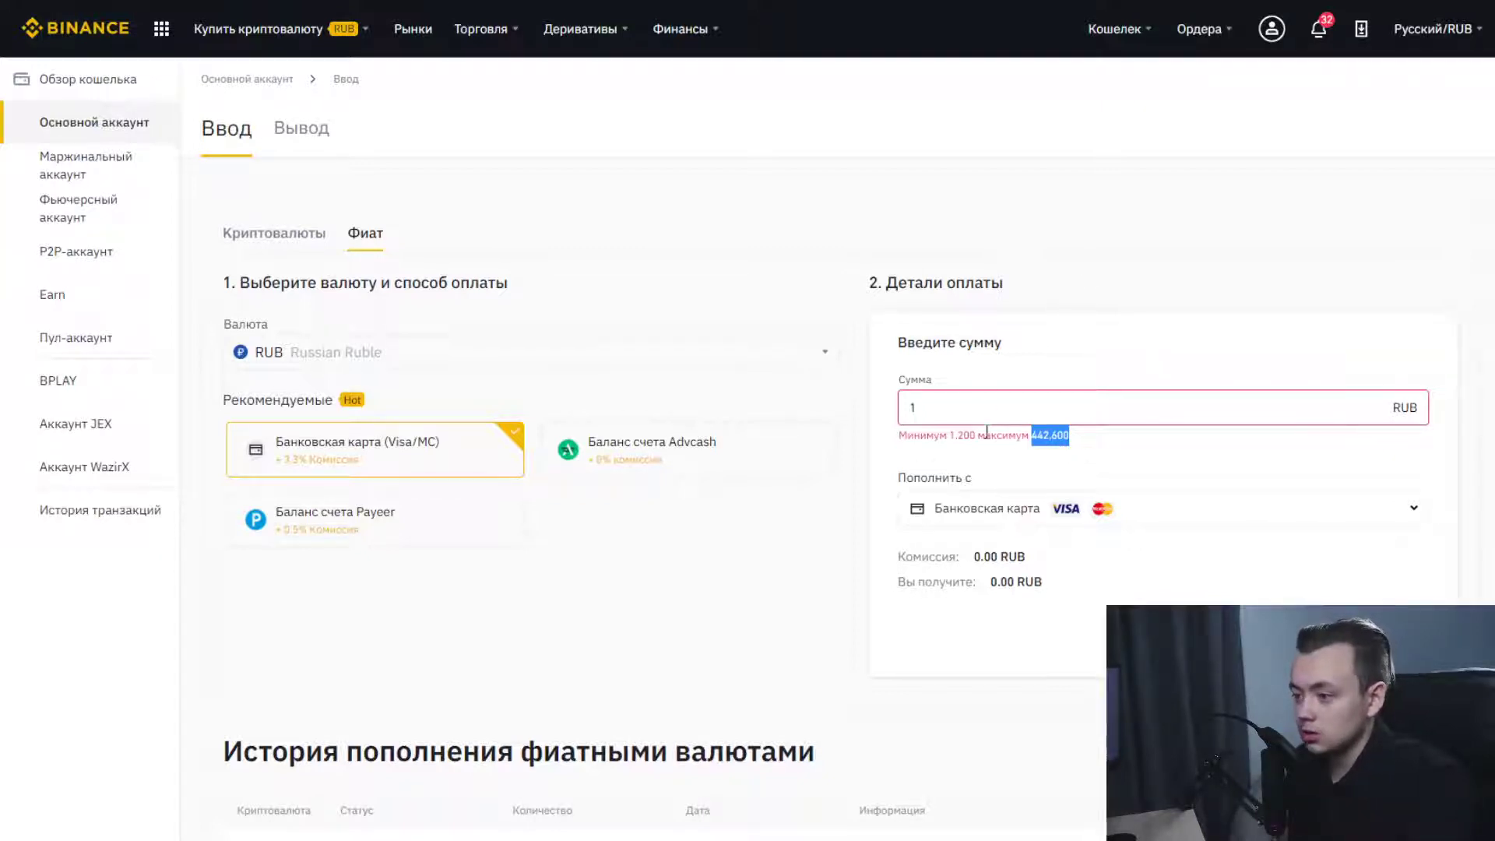
{"action": "left_click", "coordinate": [1059, 422]}
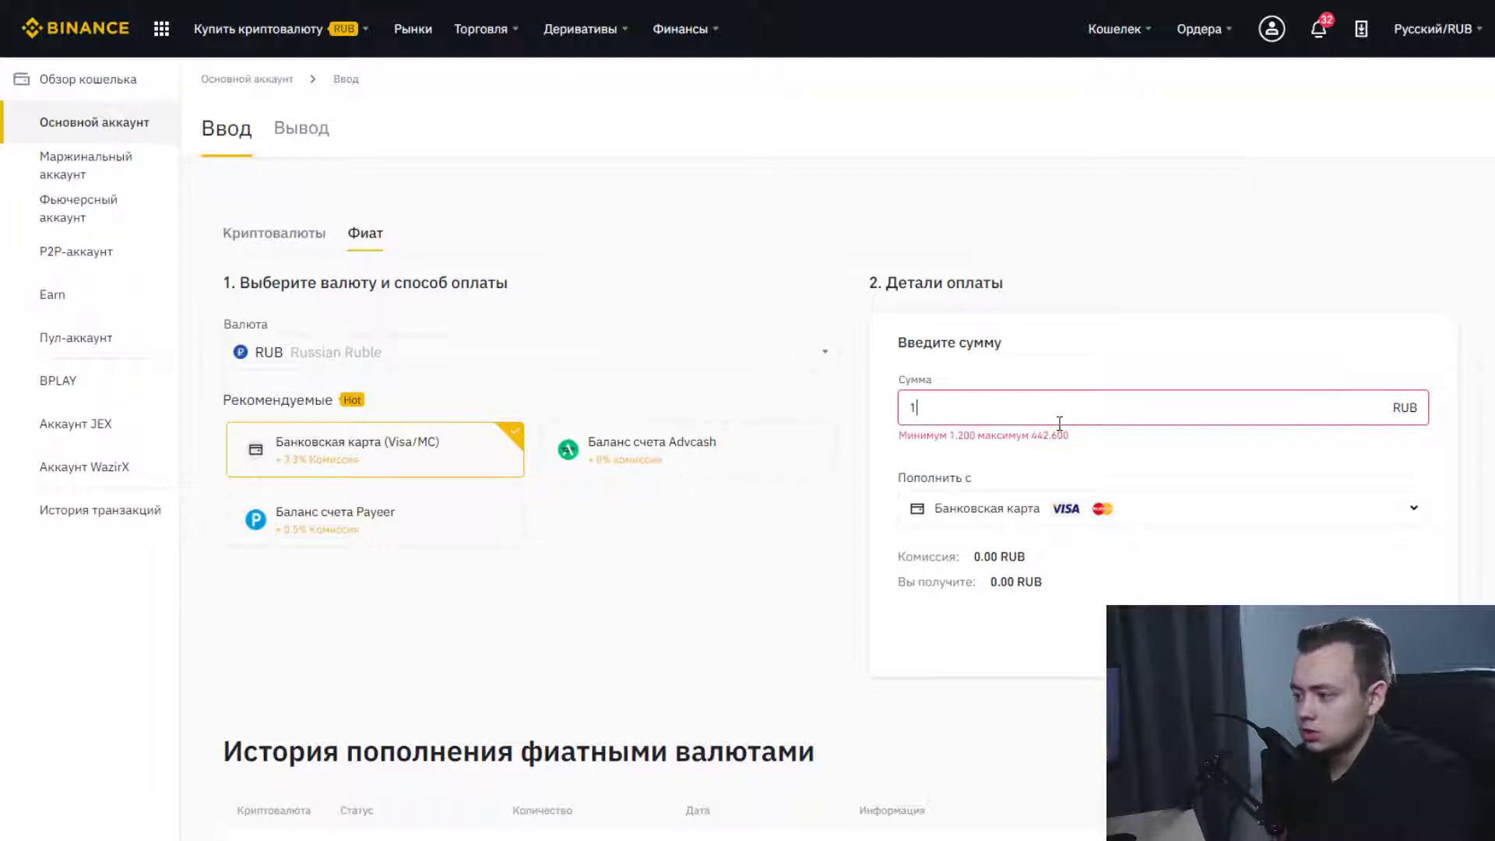
{"action": "double_click", "coordinate": [951, 434]}
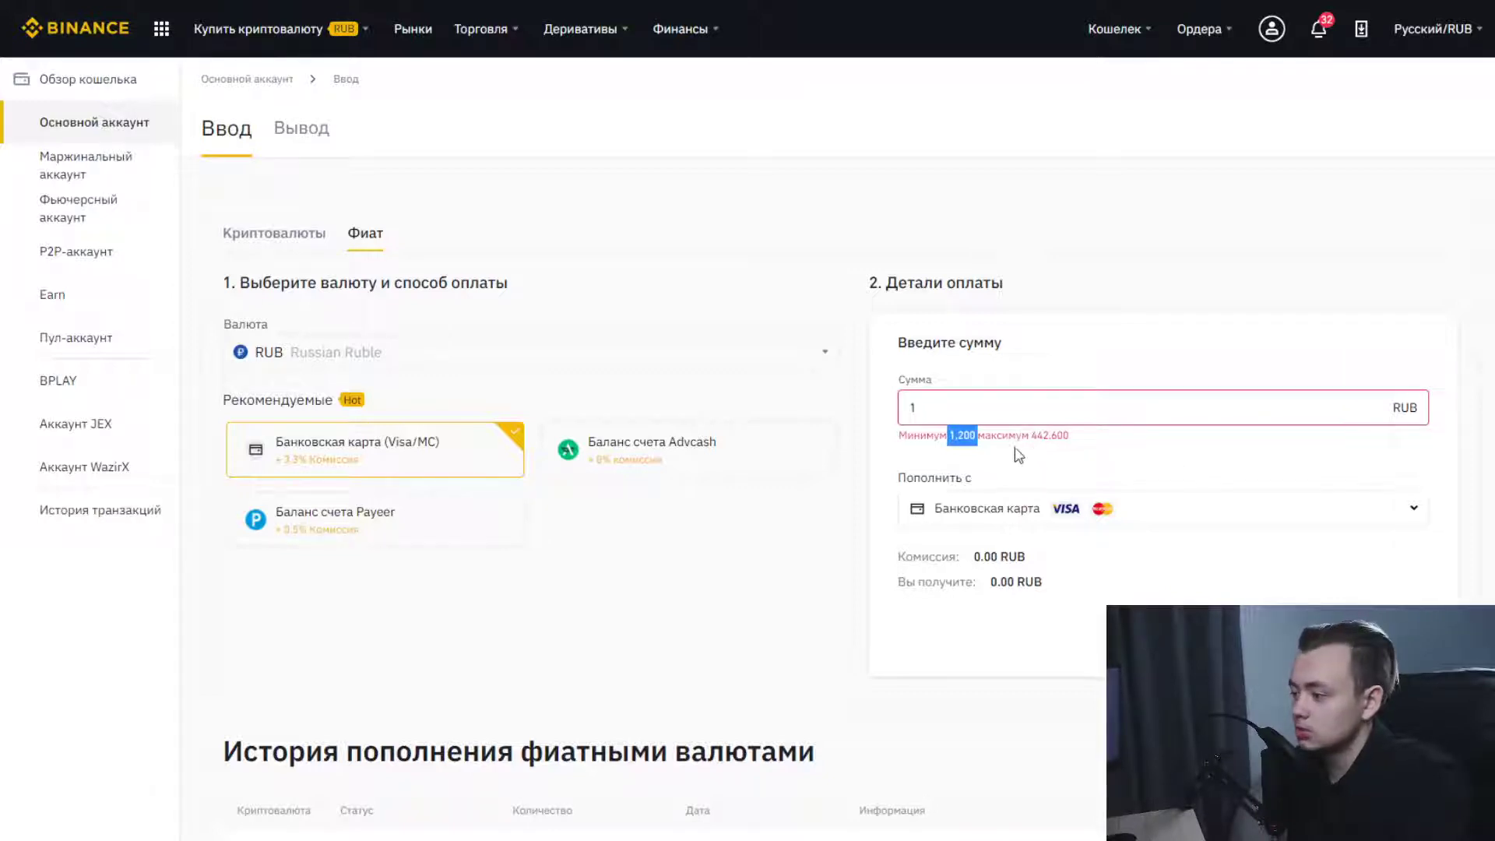
{"action": "left_click", "coordinate": [1034, 438]}
{"action": "double_click", "coordinate": [1037, 435]}
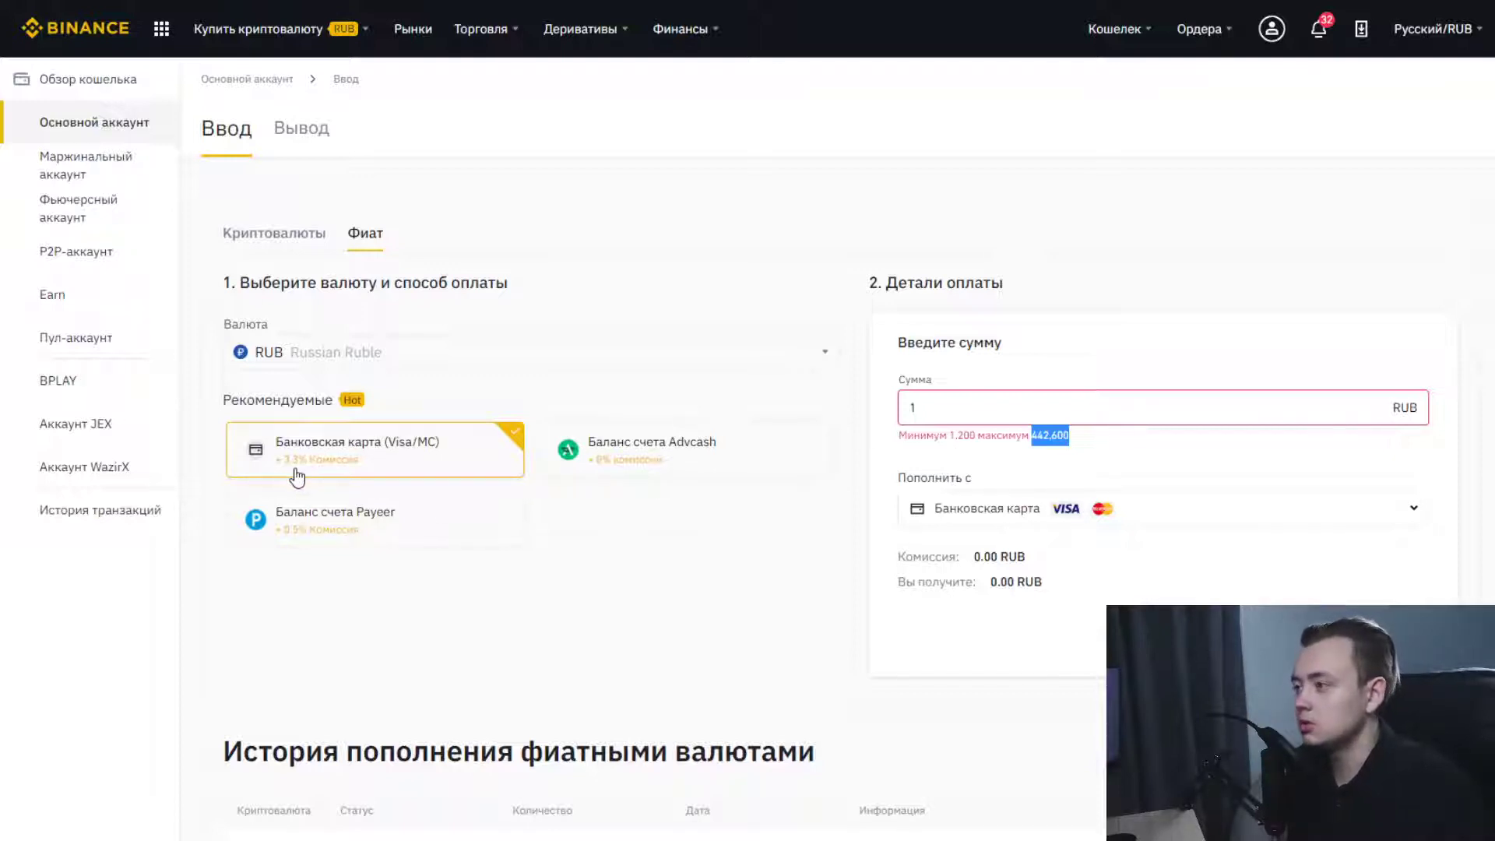
{"action": "left_click", "coordinate": [1005, 398]}
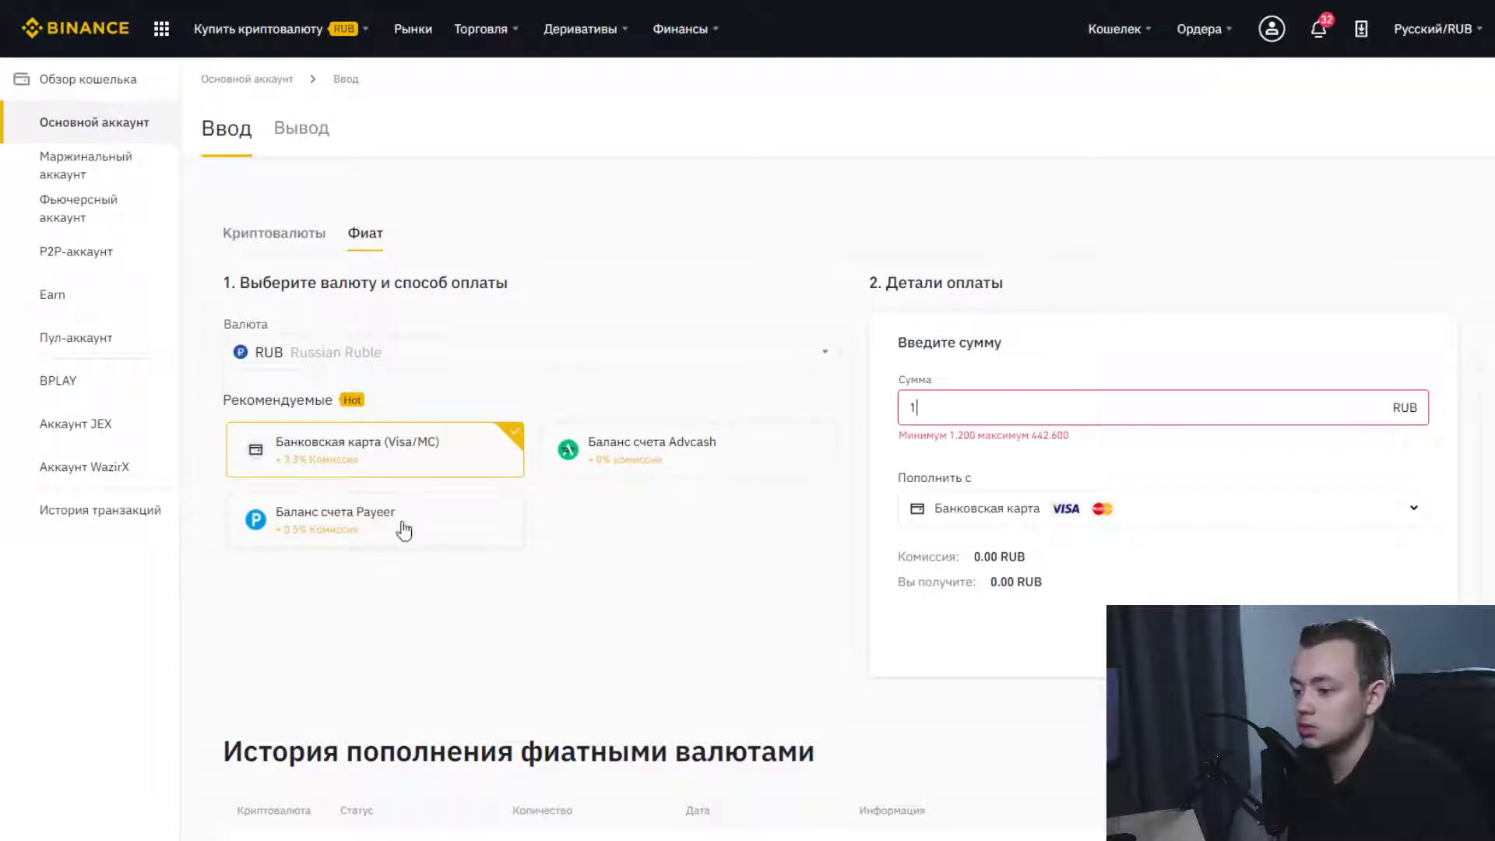
Compare the deposit limits of the Advcash and Payeer balance payment methods.
{"action": "left_click", "coordinate": [638, 473]}
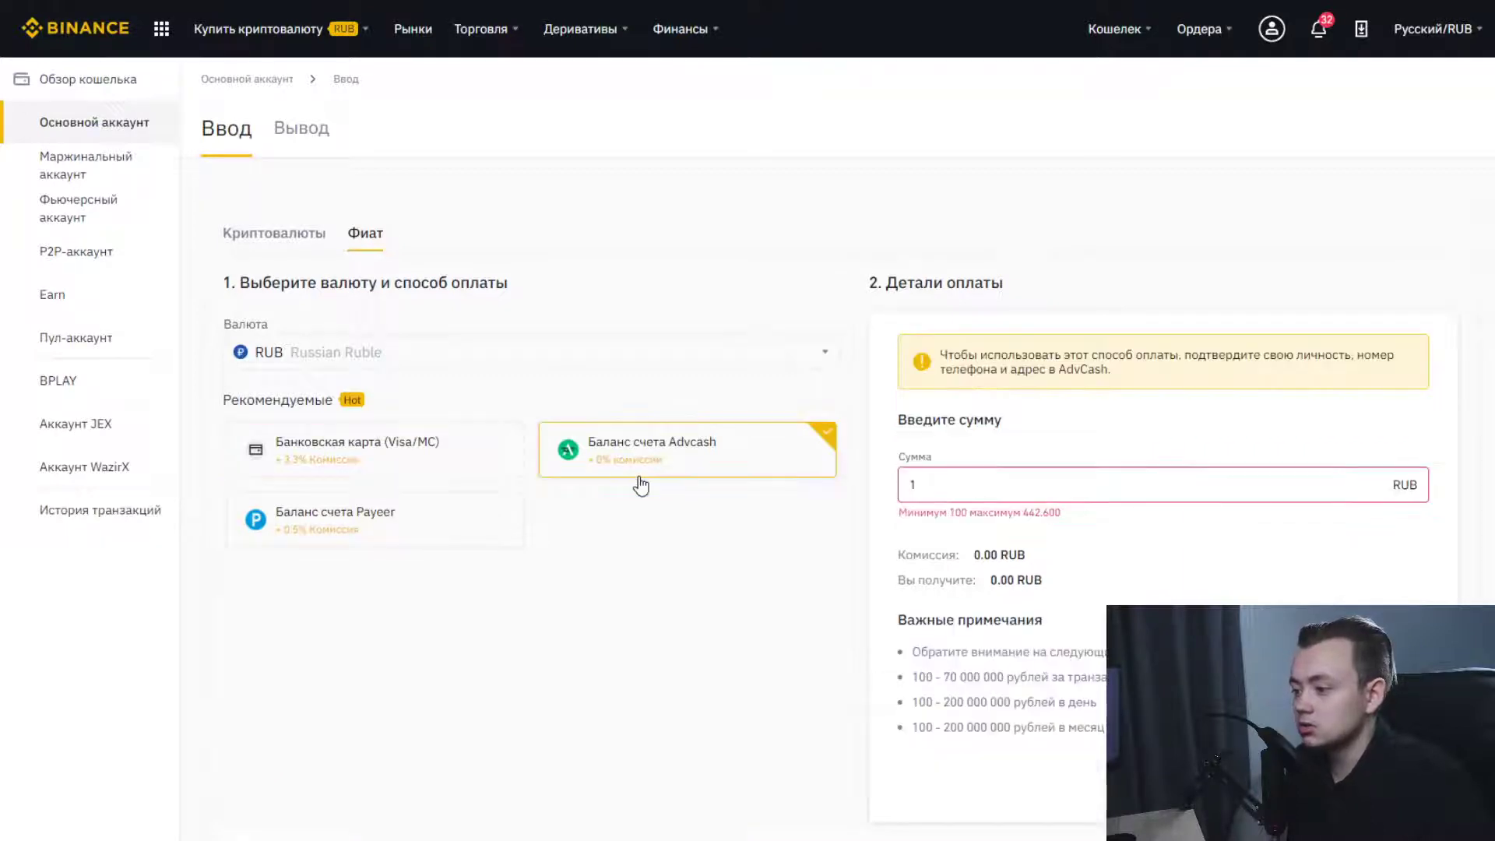
{"action": "left_click", "coordinate": [437, 539]}
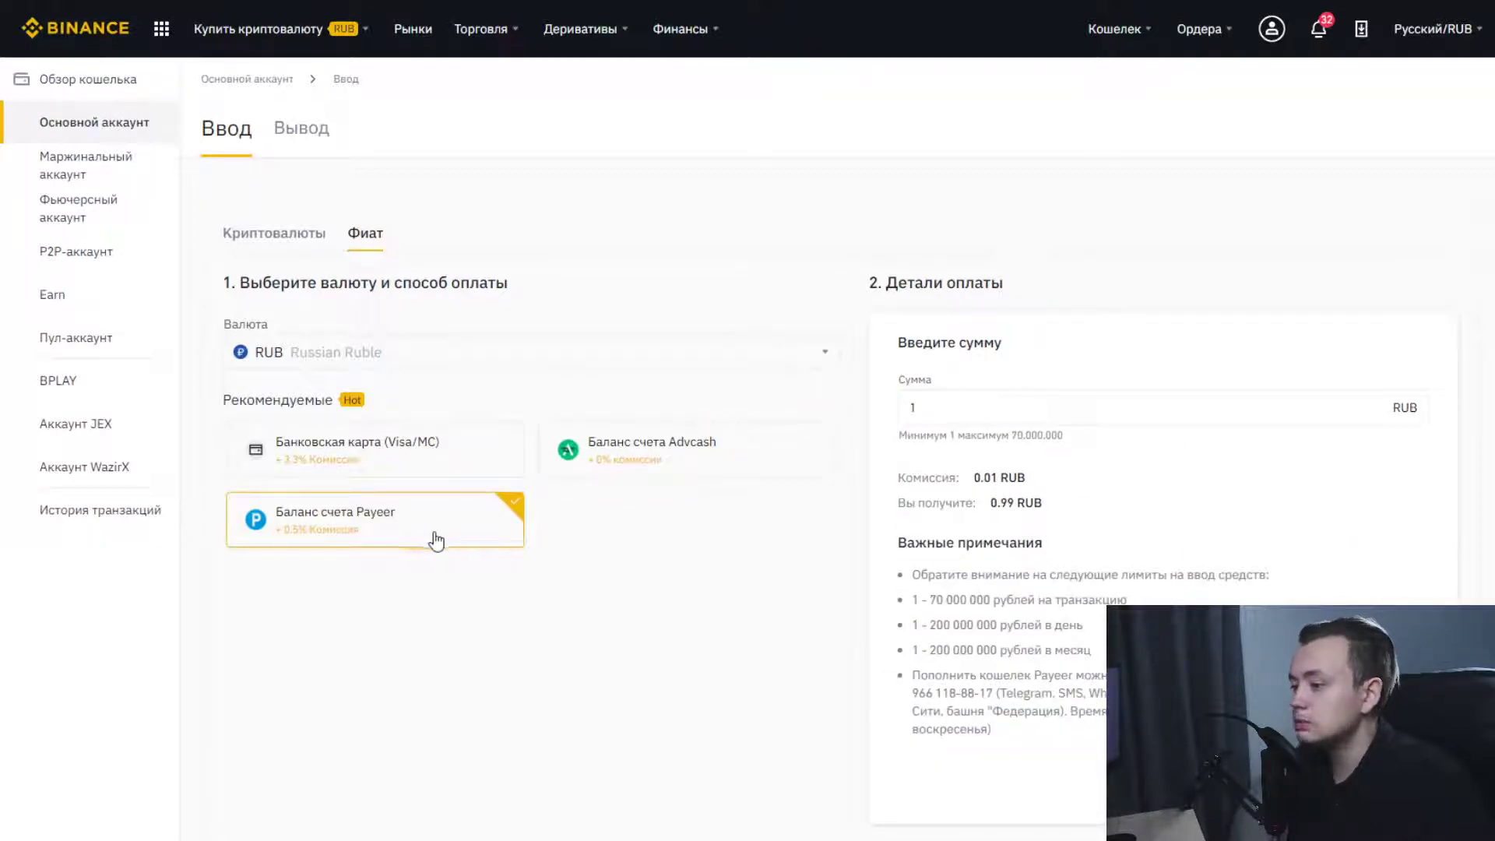
{"action": "left_click", "coordinate": [652, 477]}
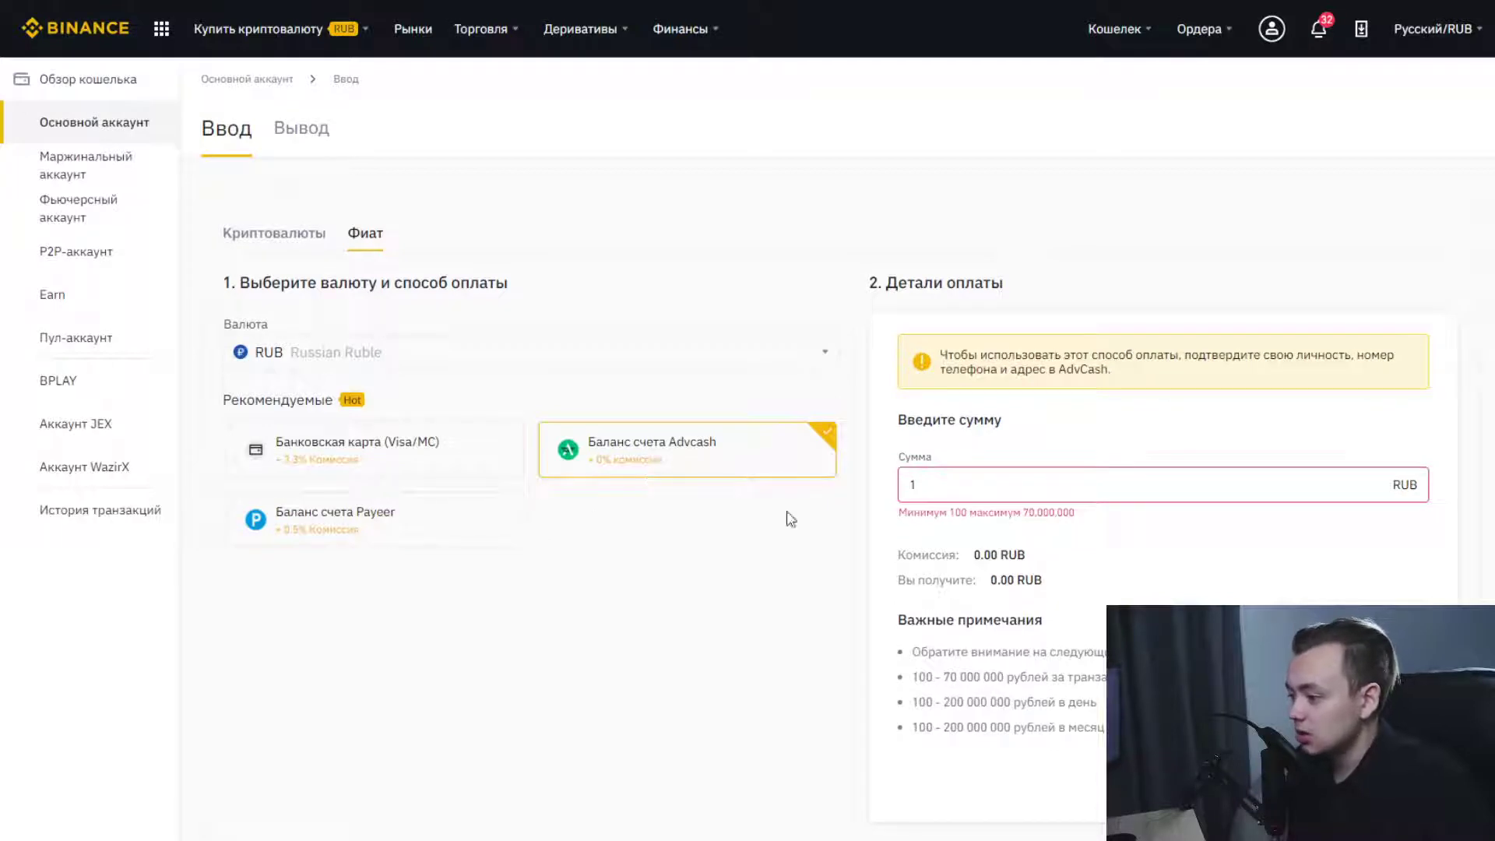
{"action": "left_click_drag", "start_coordinate": [1023, 514], "coordinate": [1079, 515]}
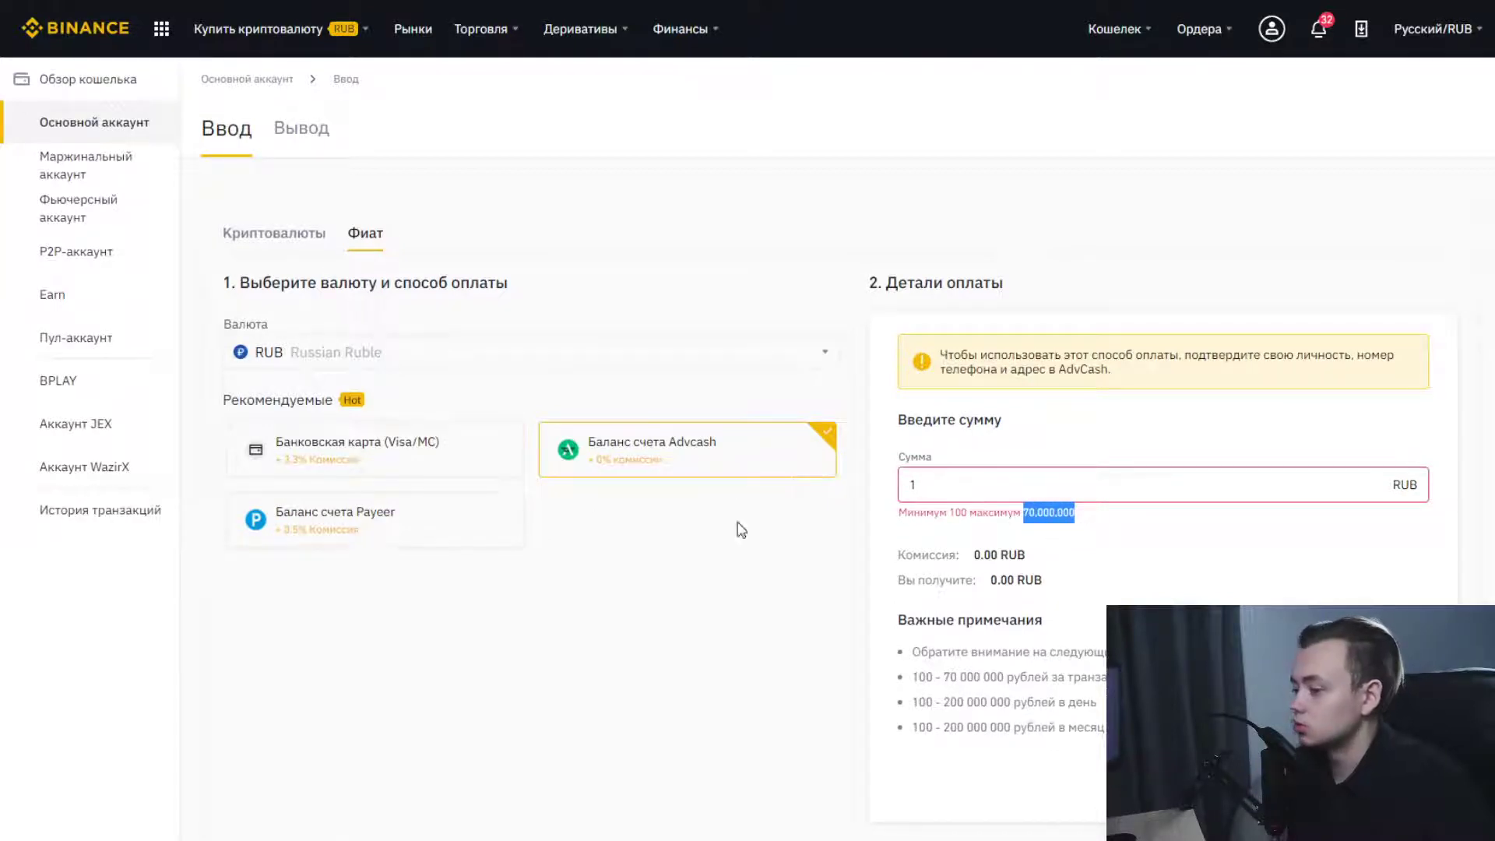
{"action": "left_click", "coordinate": [363, 530]}
{"action": "left_click", "coordinate": [1021, 413]}
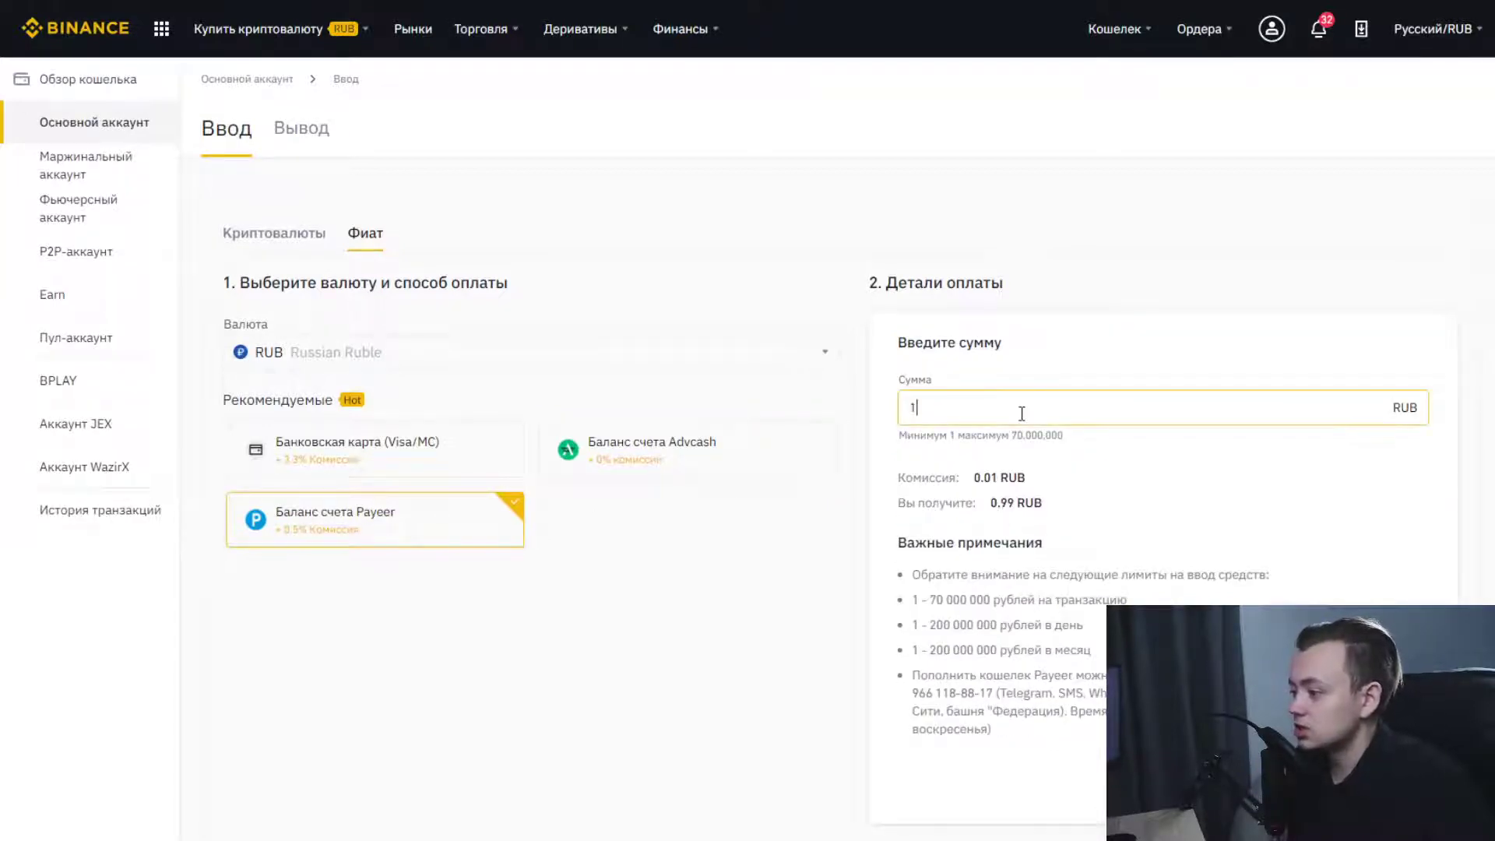
{"action": "left_click_drag", "start_coordinate": [1018, 448], "coordinate": [1075, 450]}
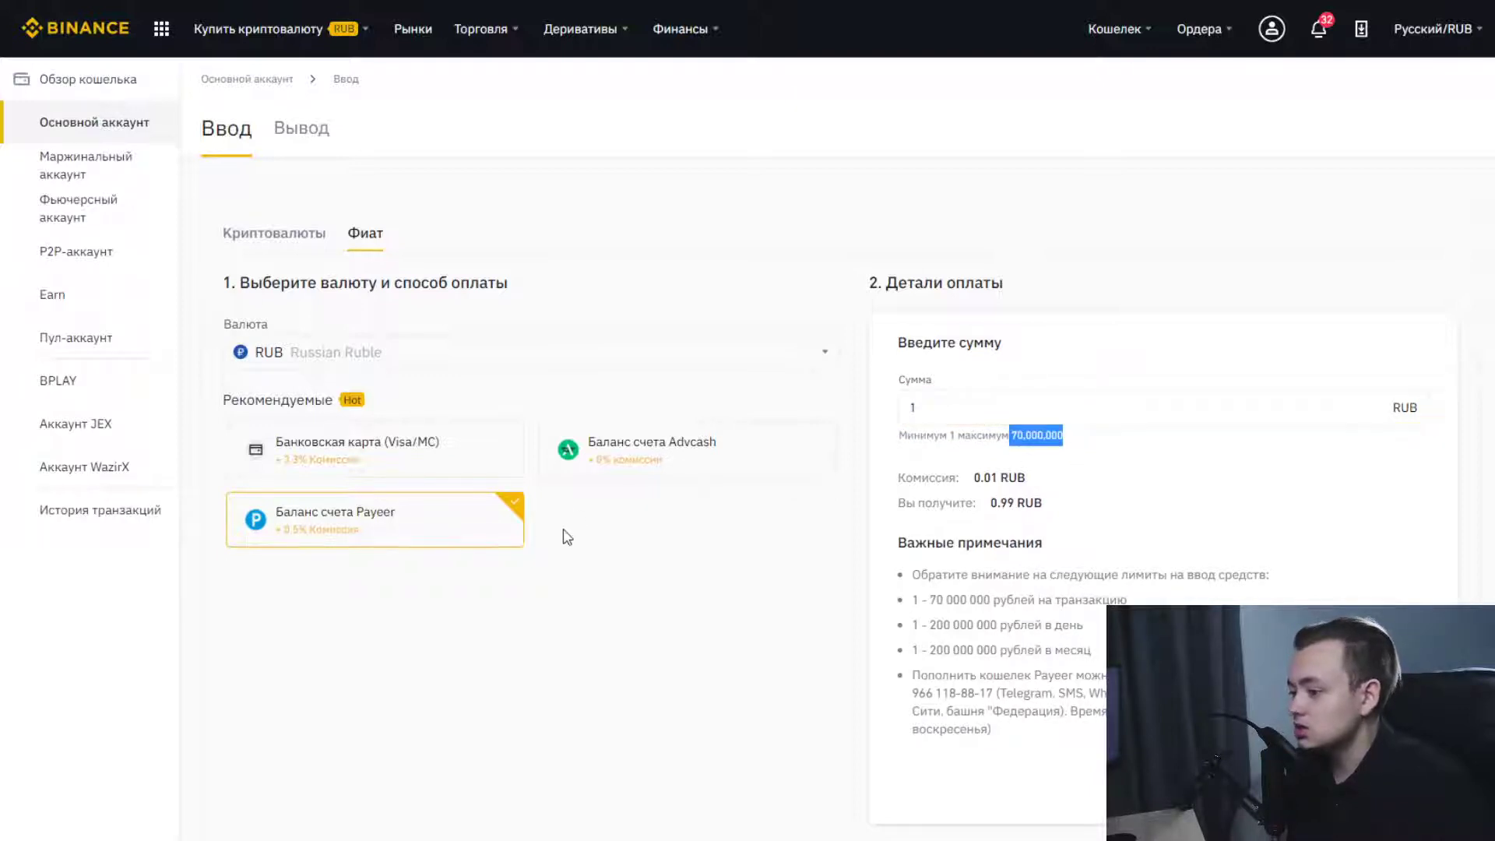
Alternate between the Advcash and Payeer methods to compare their commissions and important notes.
{"action": "left_click", "coordinate": [642, 476]}
{"action": "left_click", "coordinate": [387, 524]}
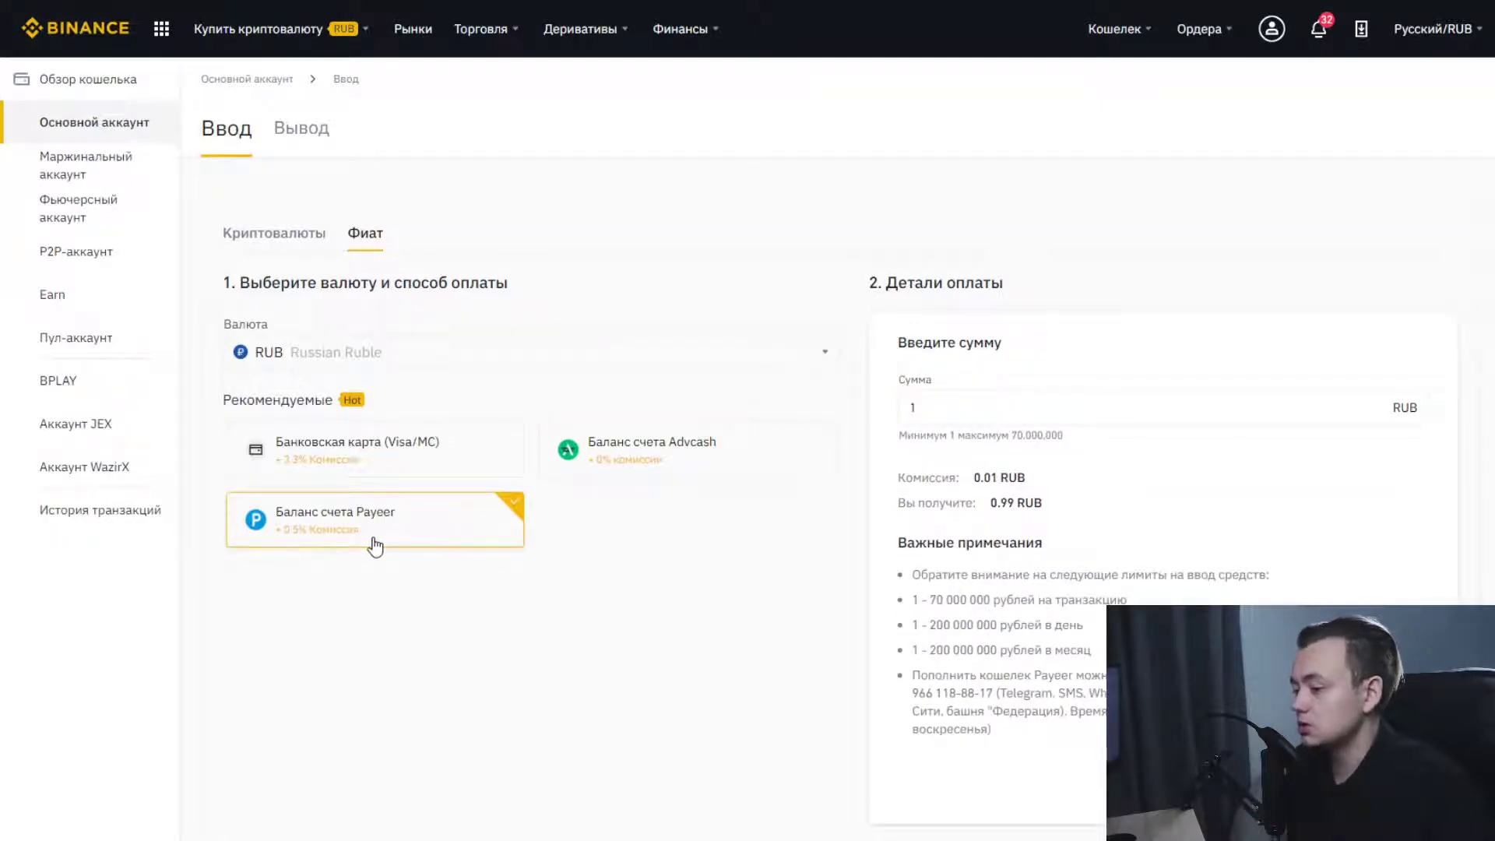
{"action": "left_click", "coordinate": [738, 473]}
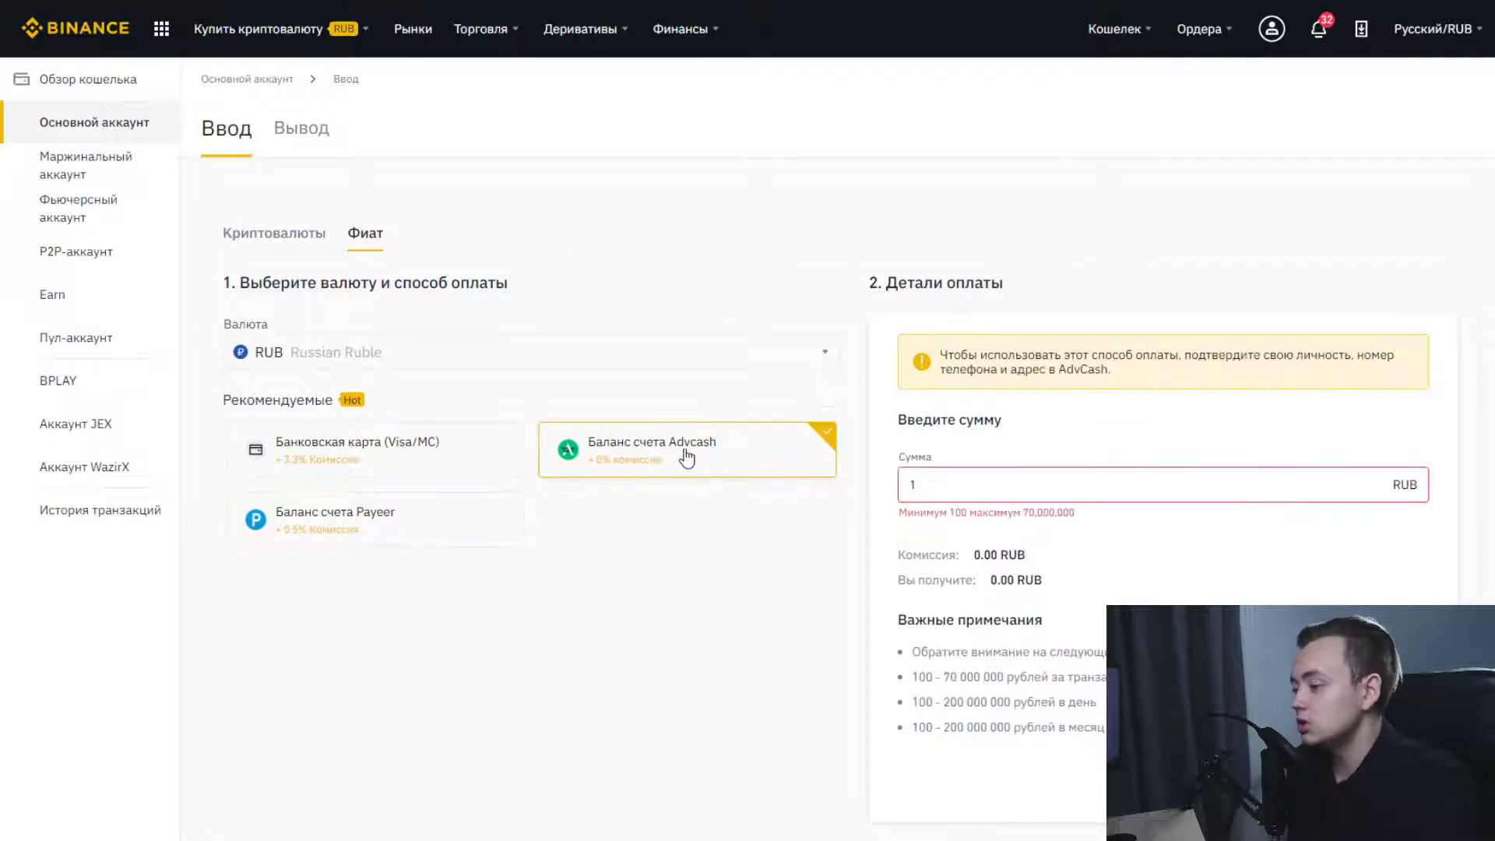
{"action": "left_click", "coordinate": [420, 524]}
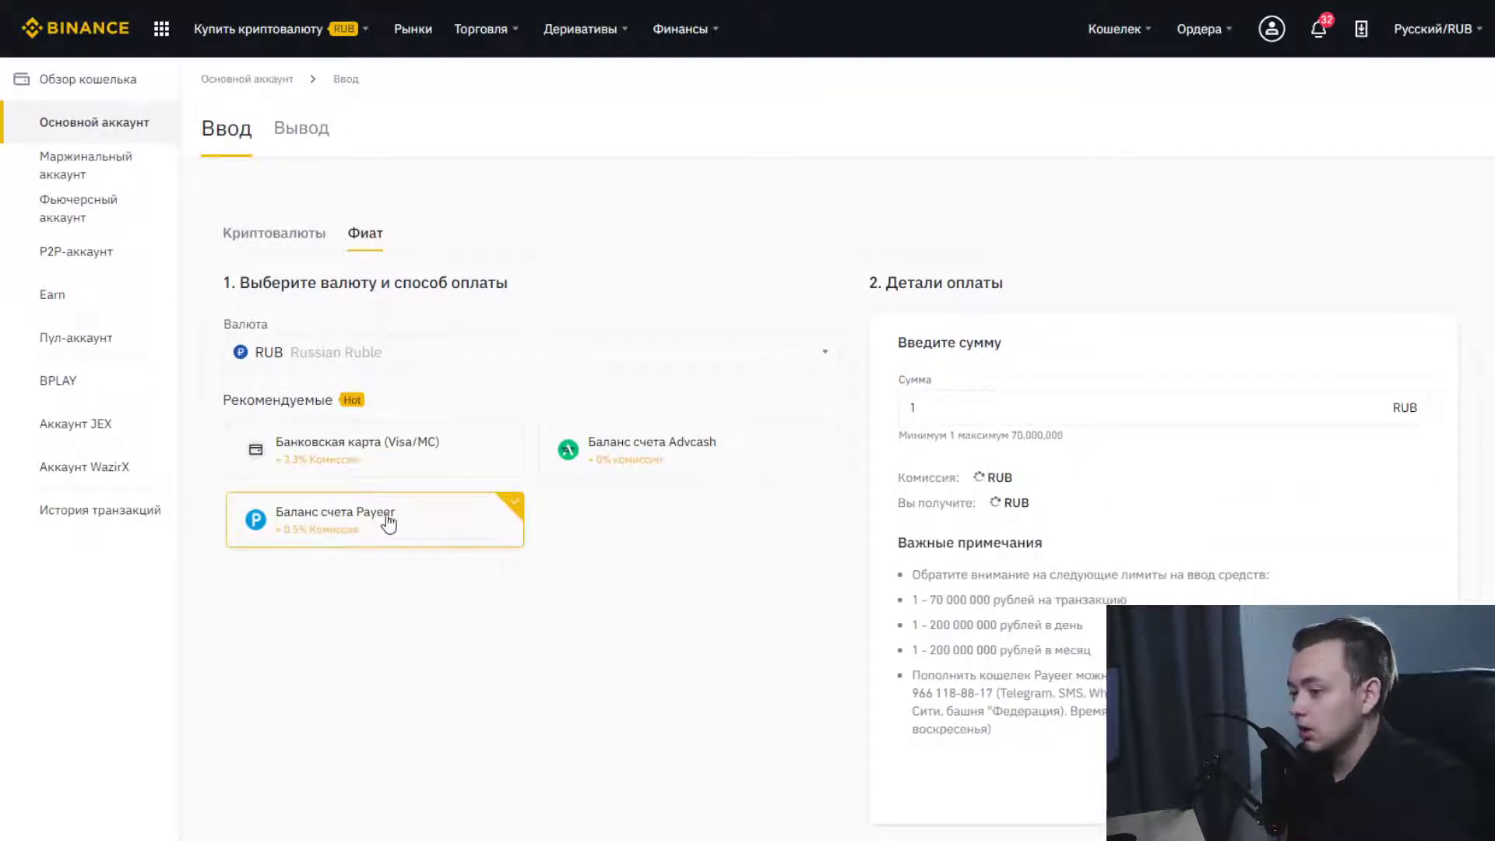
{"action": "left_click", "coordinate": [697, 469]}
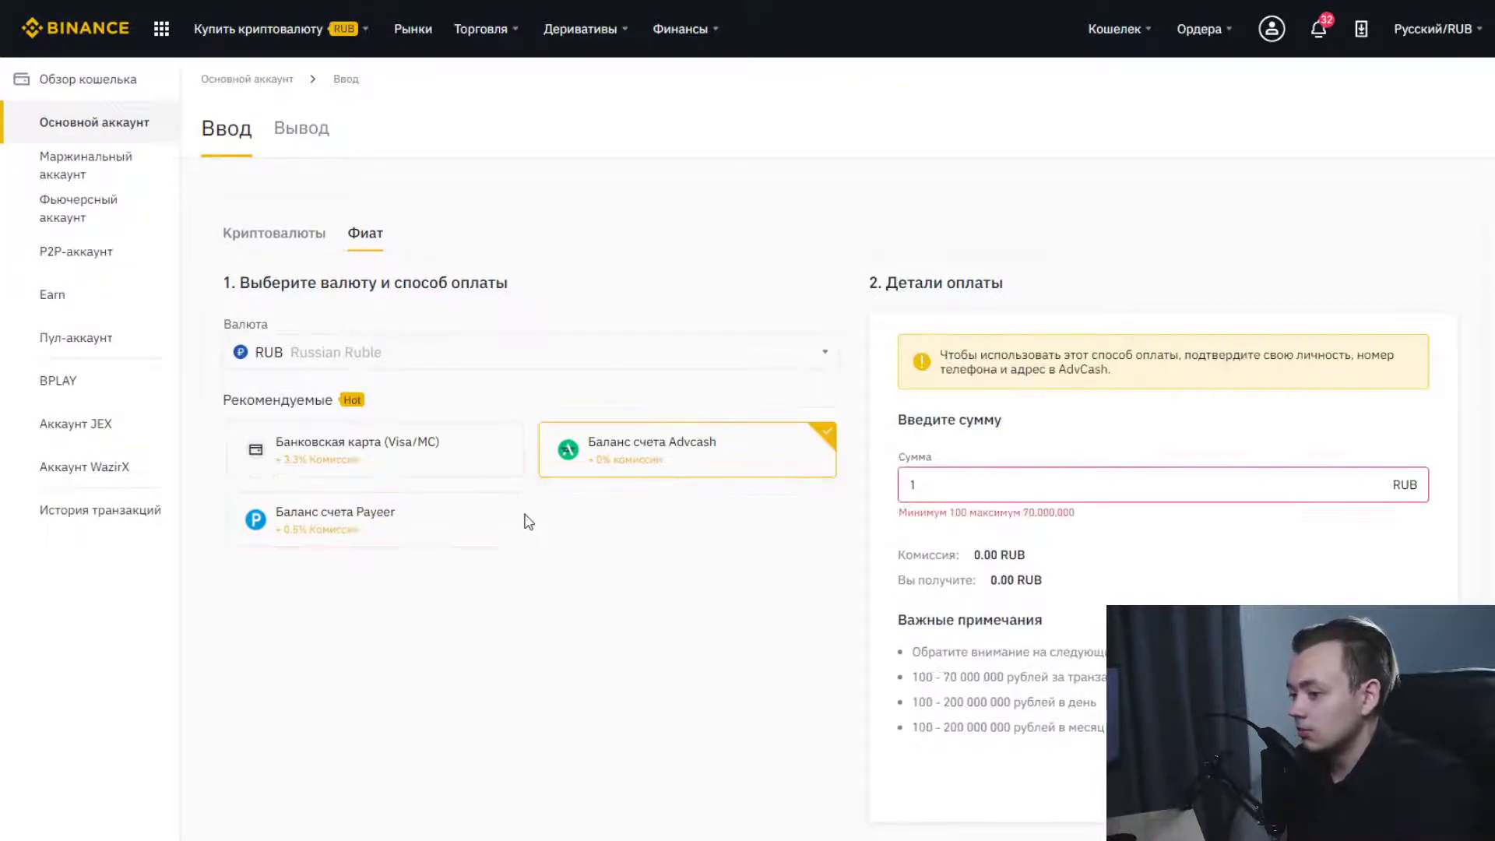
{"action": "left_click", "coordinate": [471, 532]}
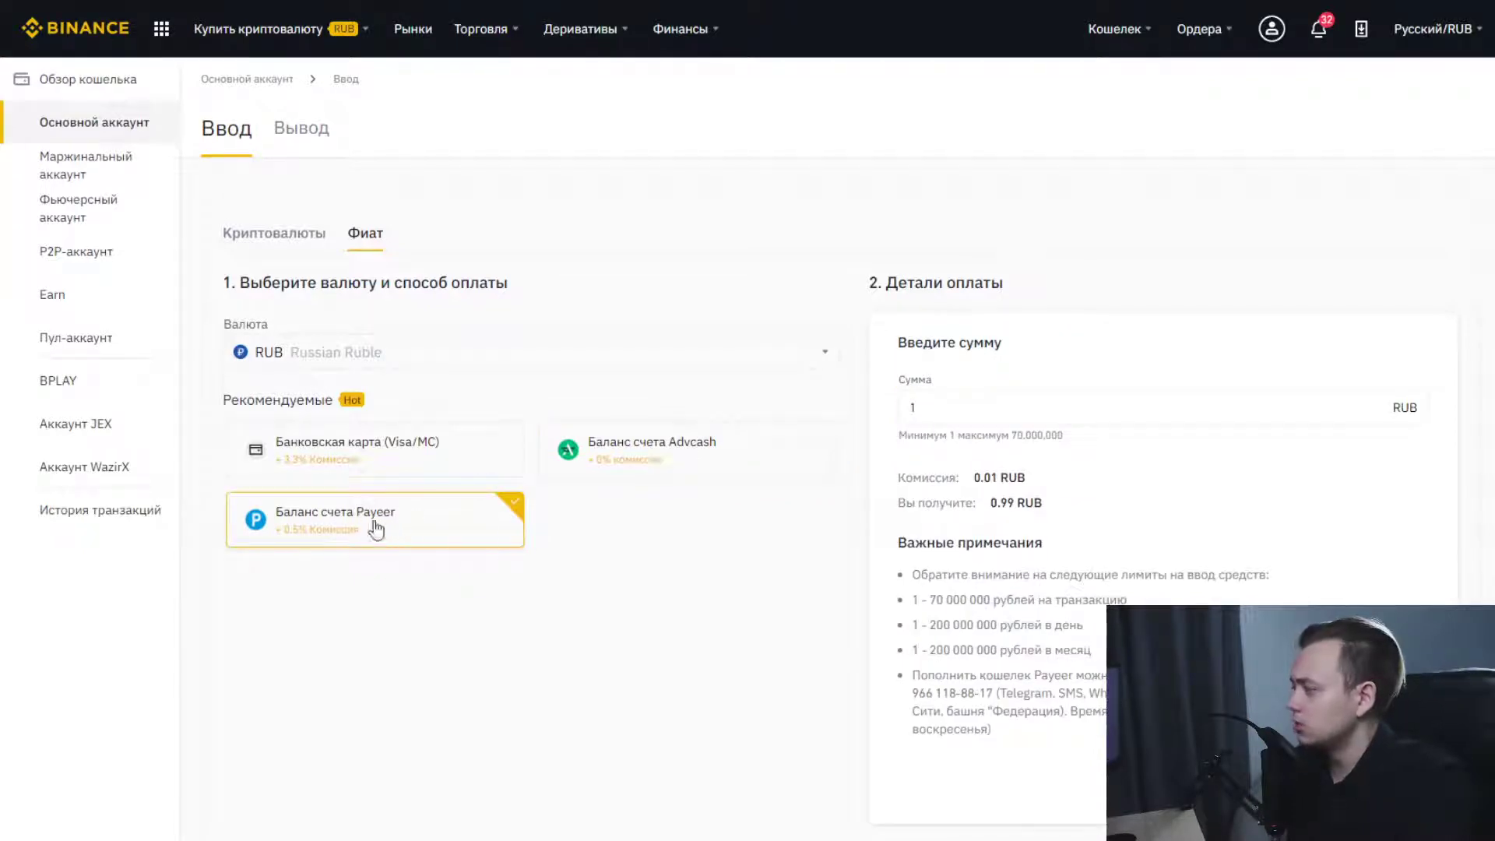
{"action": "scroll", "coordinate": [711, 527], "scroll_direction": "down", "scroll_amount": 1}
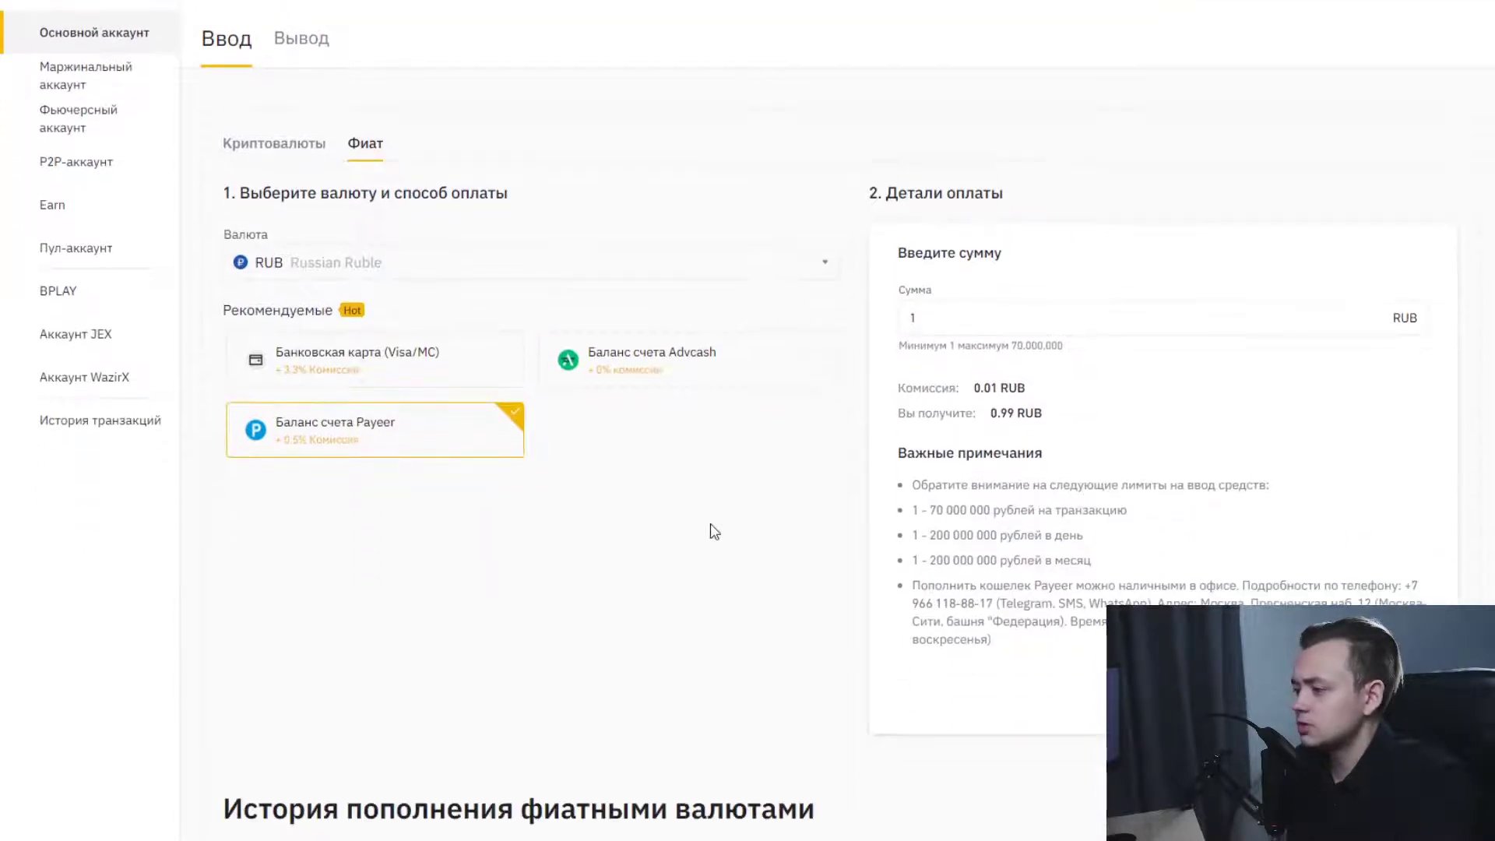
{"action": "scroll", "coordinate": [714, 532], "scroll_direction": "up", "scroll_amount": 1}
{"action": "scroll", "coordinate": [714, 532], "scroll_direction": "down", "scroll_amount": 1}
{"action": "left_click", "coordinate": [693, 371]}
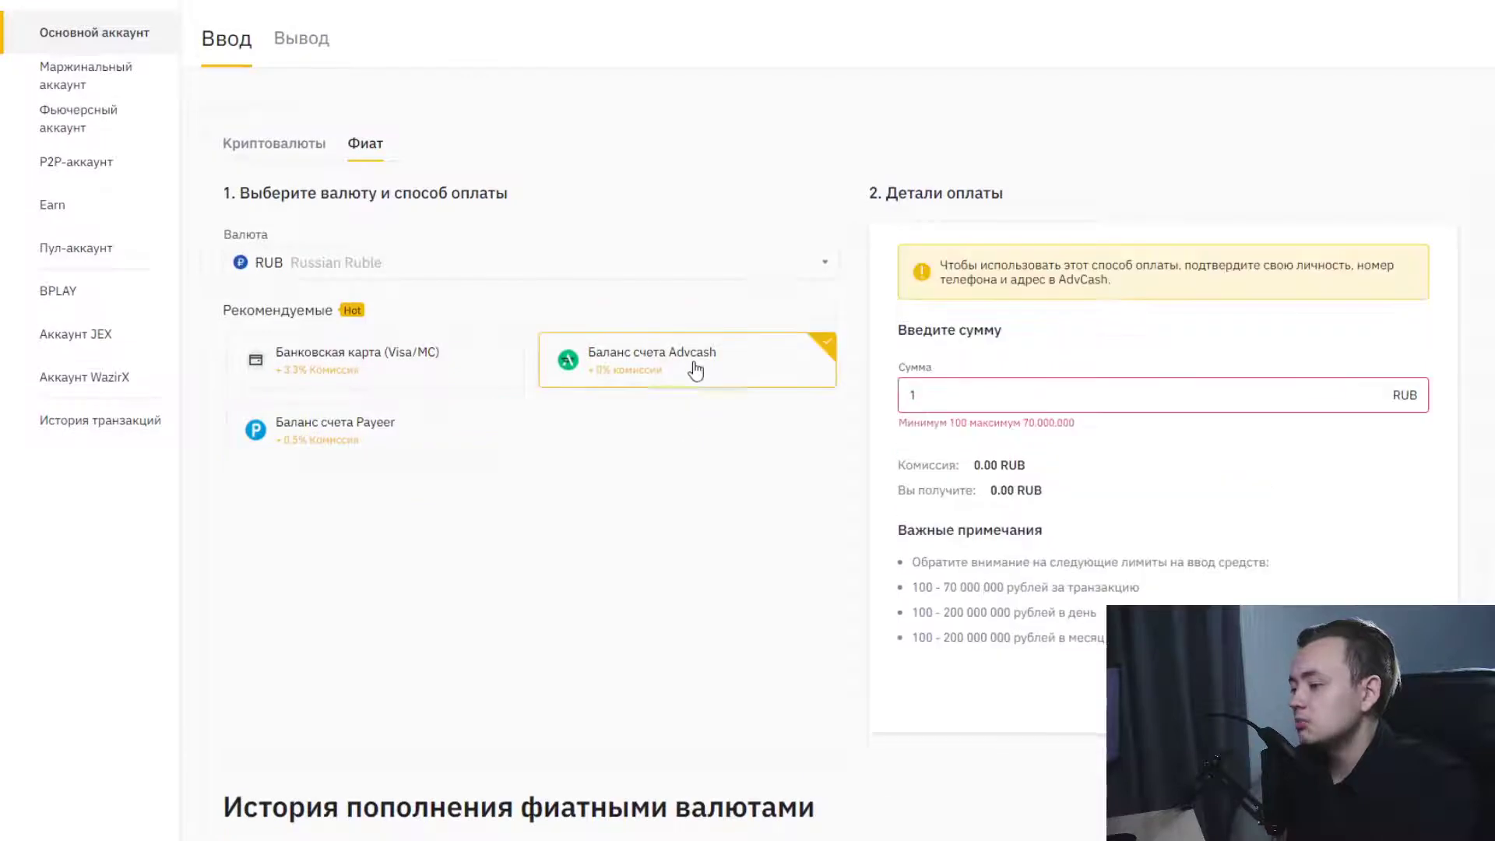
{"action": "left_click", "coordinate": [392, 428]}
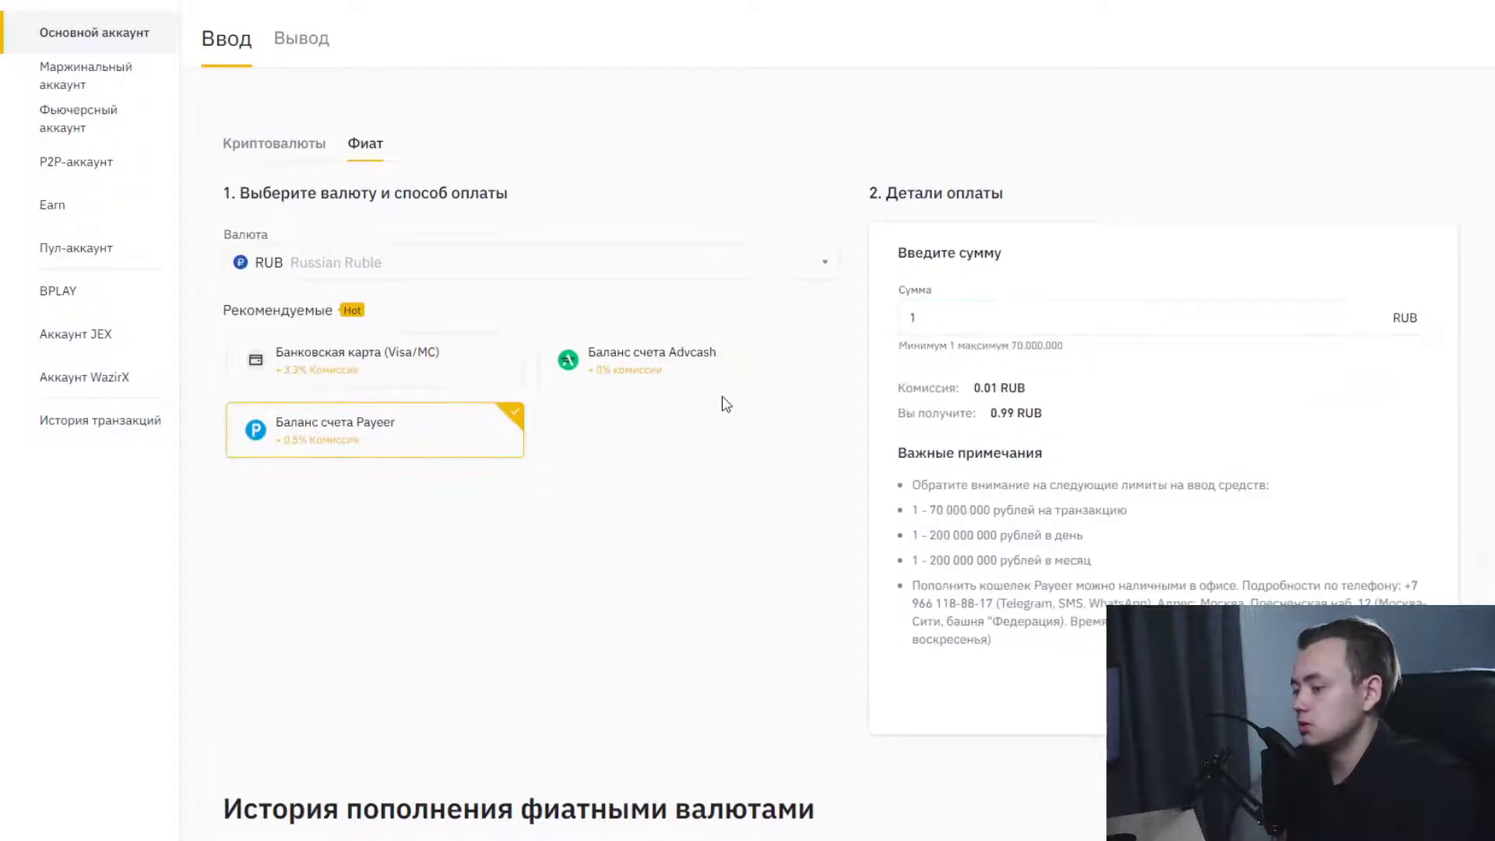
{"action": "left_click", "coordinate": [693, 371]}
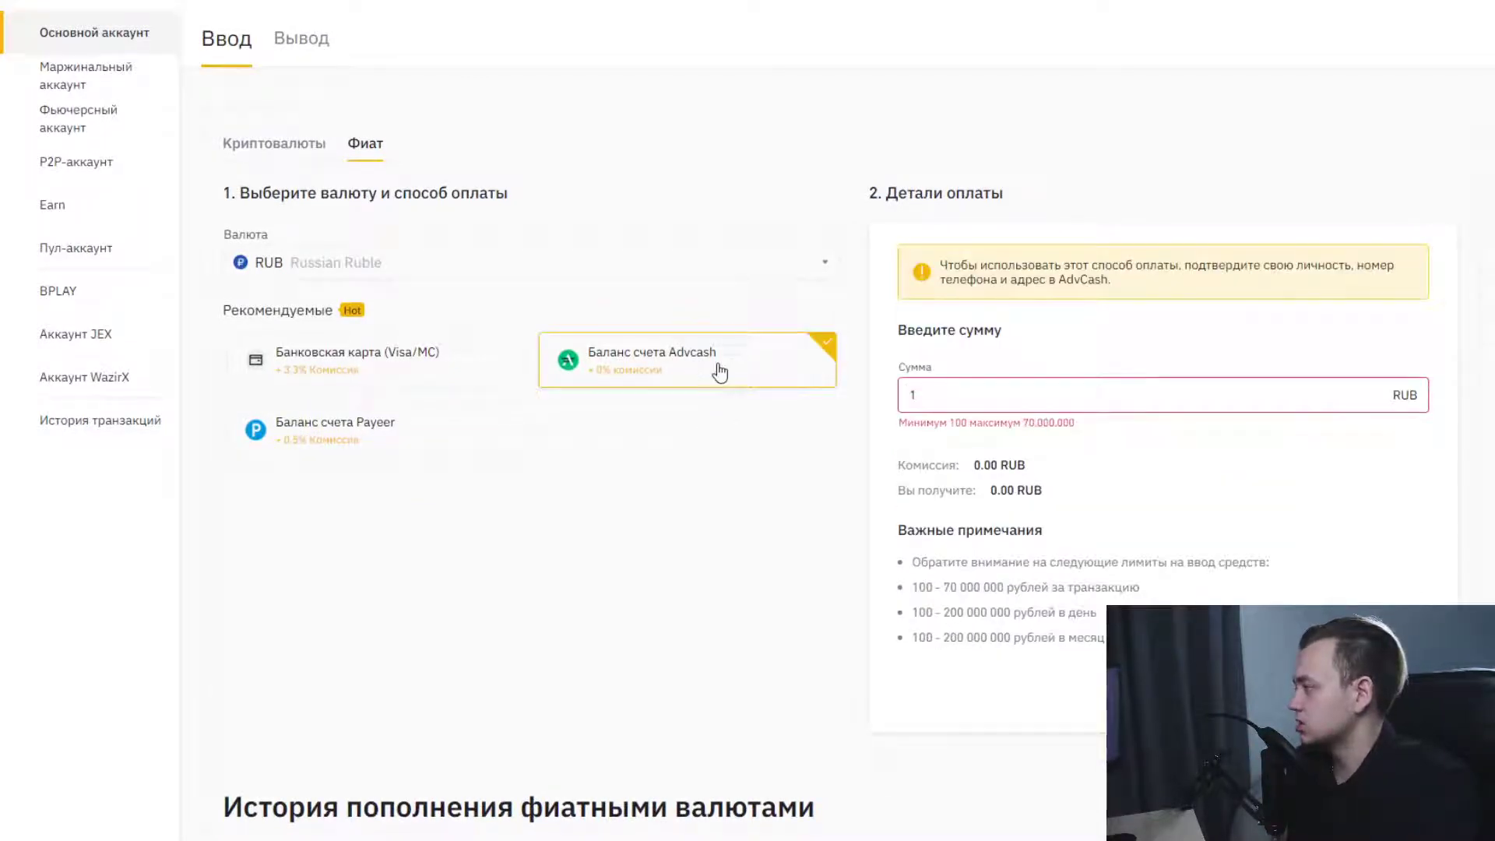
Choose bank card (Visa/MC) as the payment method, set the amount to 1200 RUB and check the commission.
{"action": "left_click", "coordinate": [446, 362]}
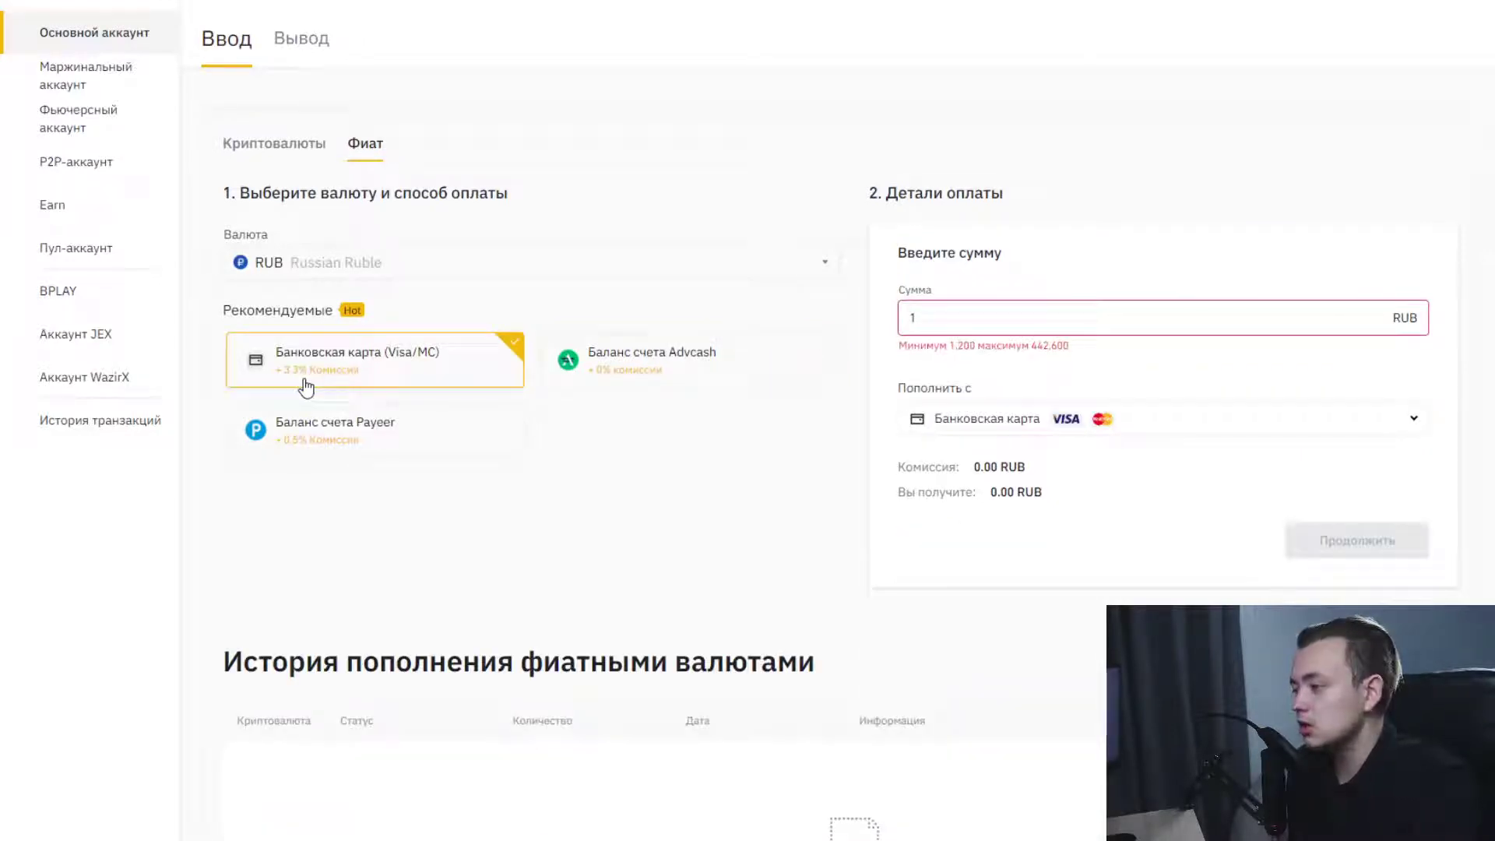
{"action": "left_click", "coordinate": [998, 317]}
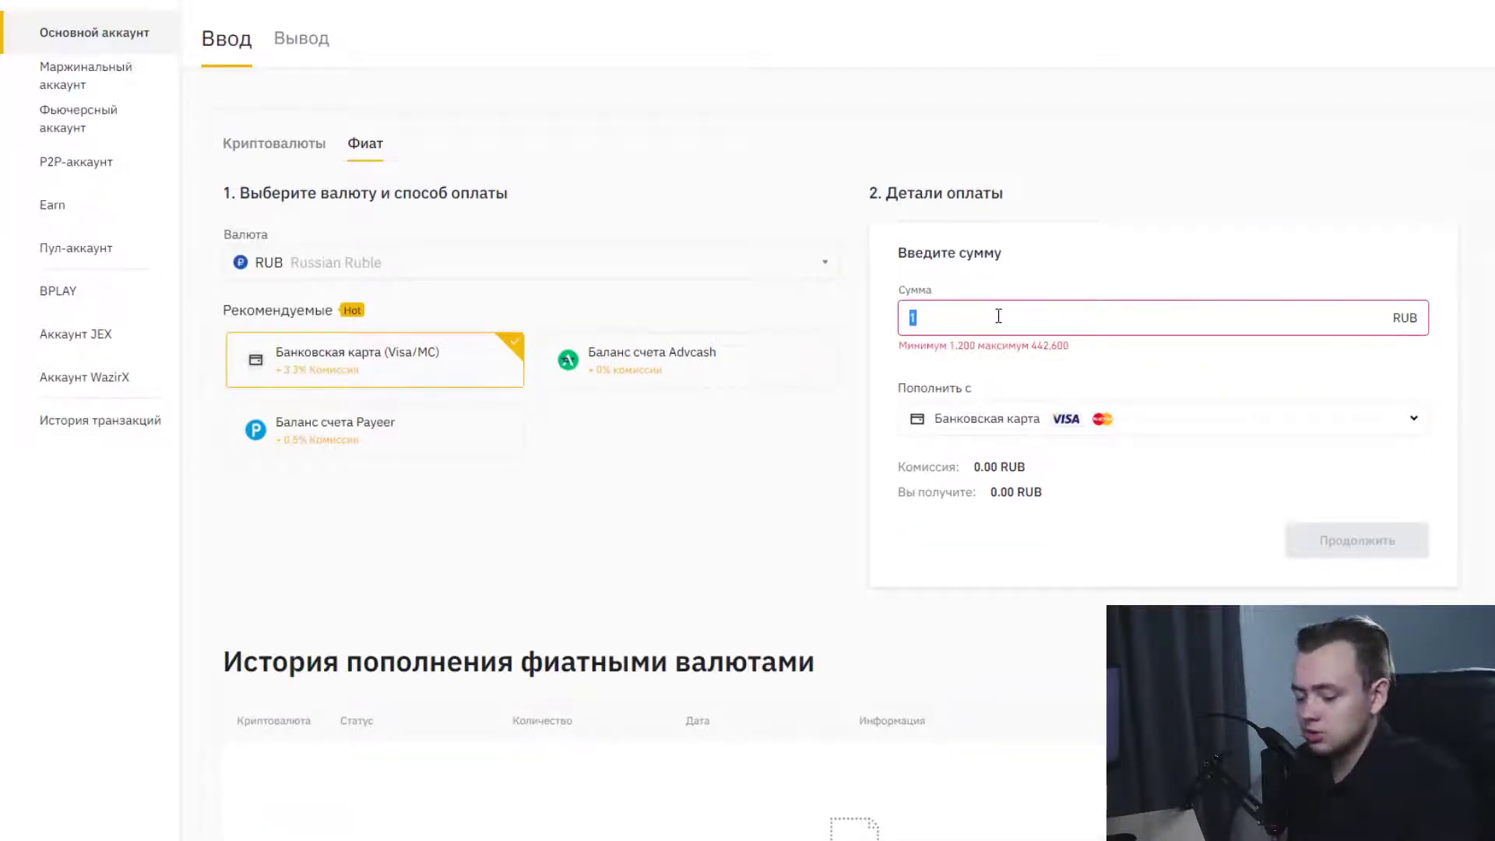
{"action": "type", "text": "1200"}
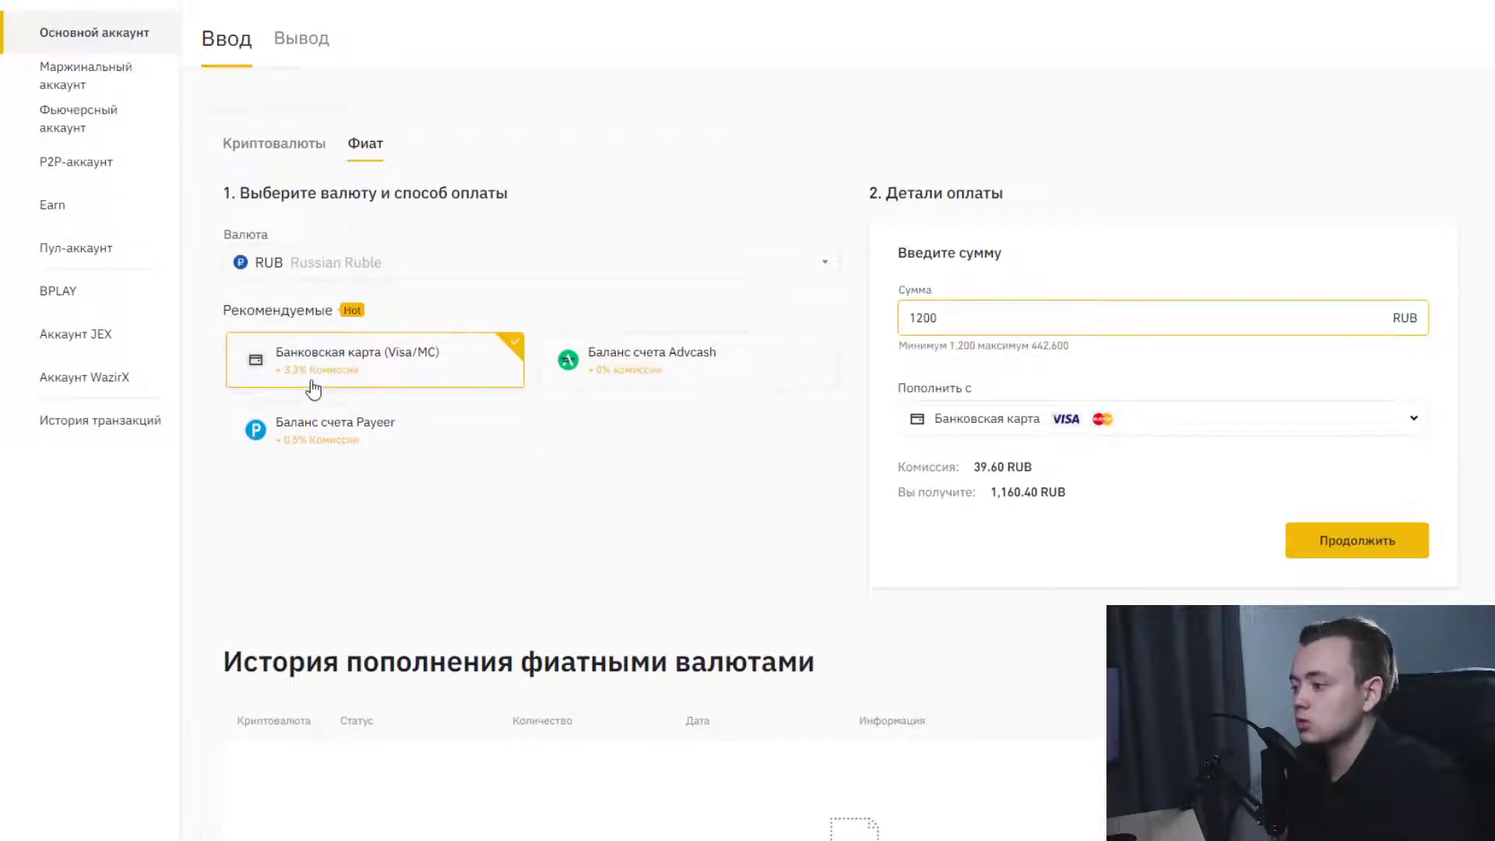
{"action": "left_click_drag", "start_coordinate": [973, 466], "coordinate": [1046, 479]}
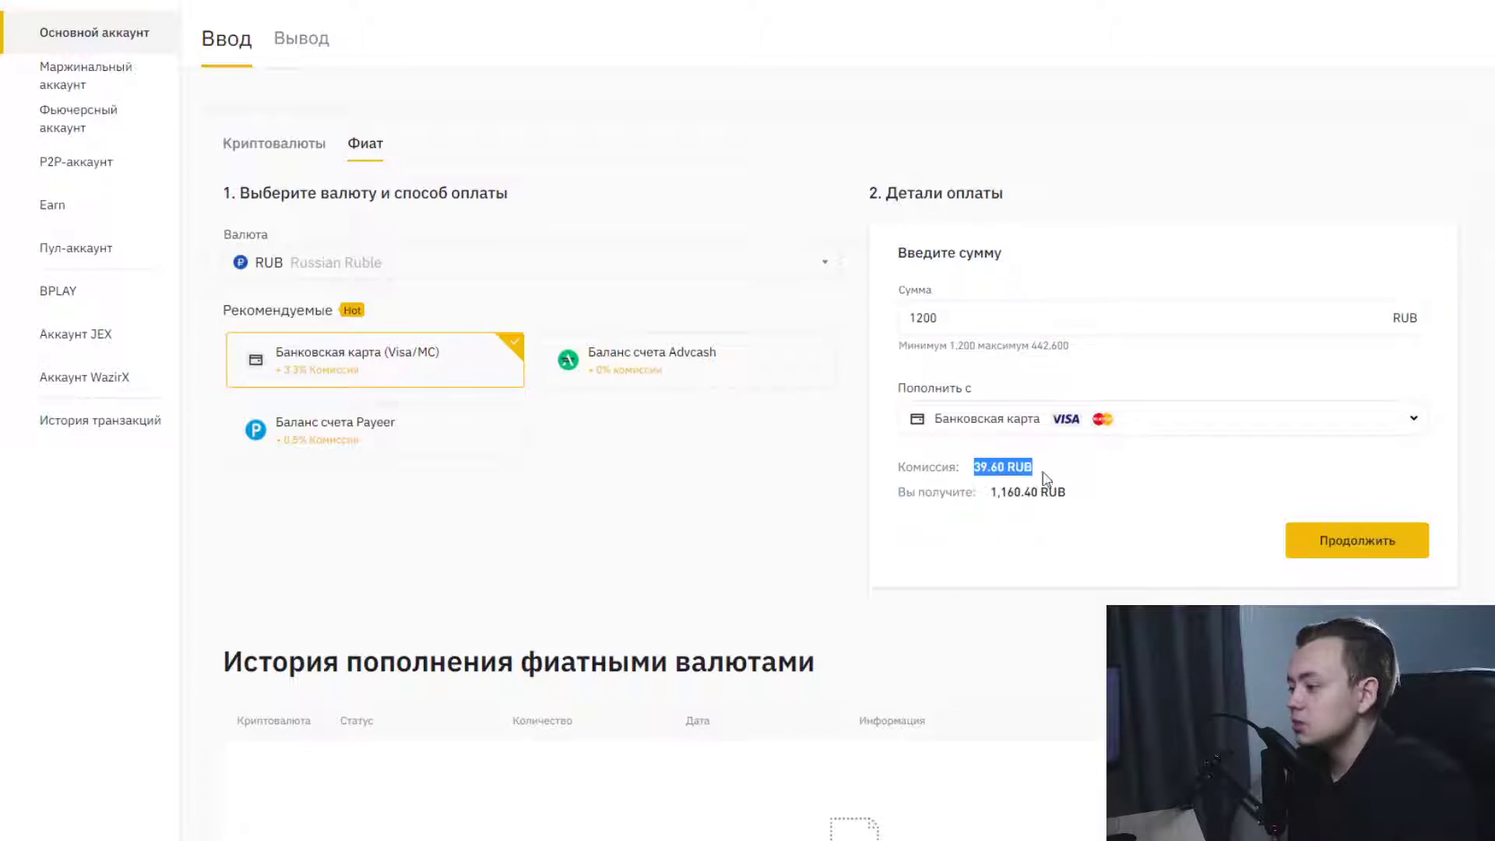
Set the bank card deposit amount to 30000 RUB and check the resulting commission.
{"action": "left_click", "coordinate": [991, 324]}
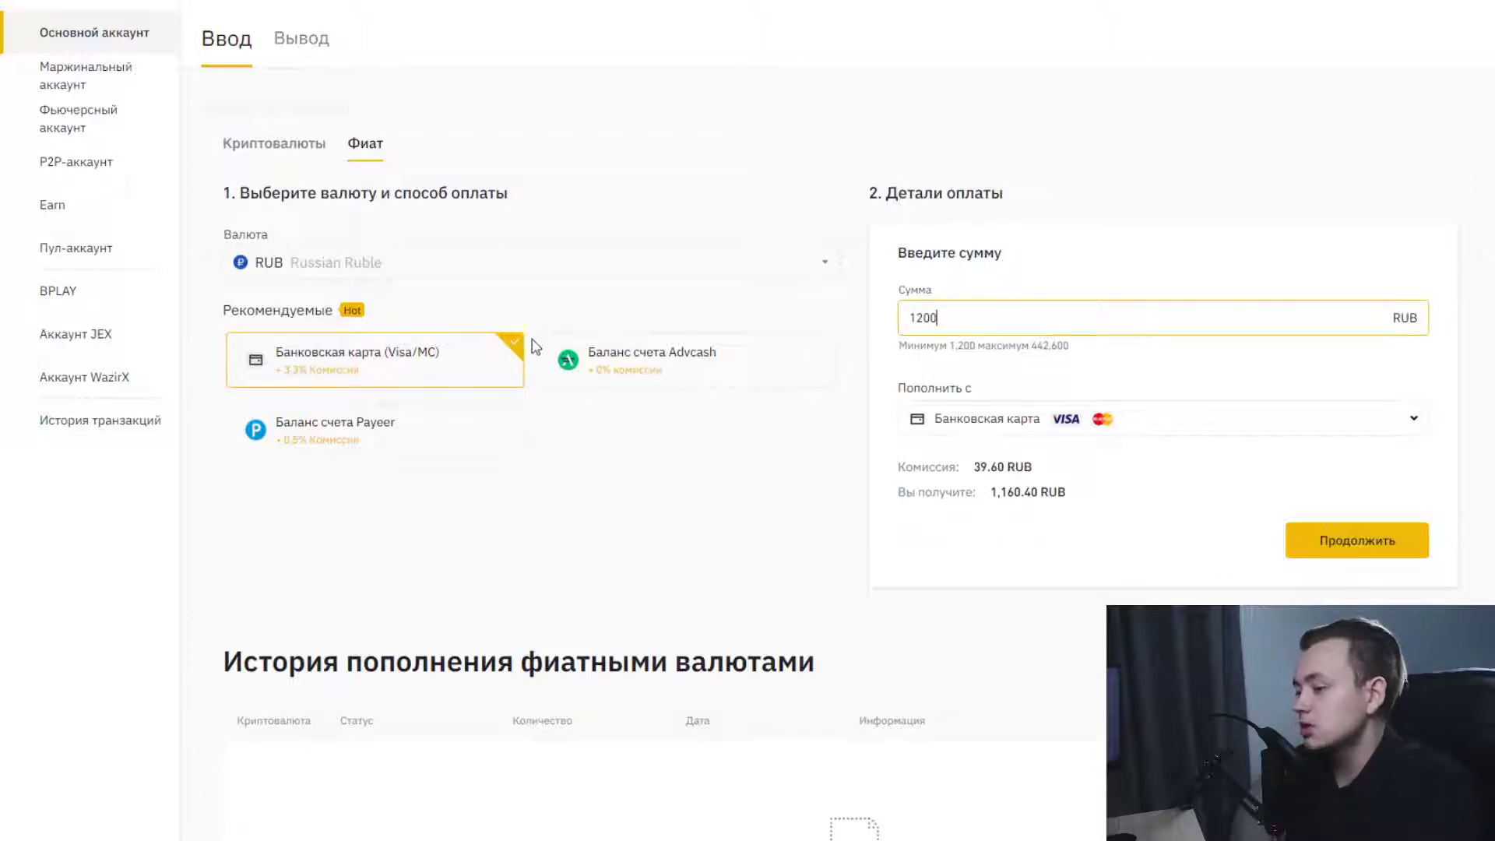
{"action": "double_click", "coordinate": [1044, 317]}
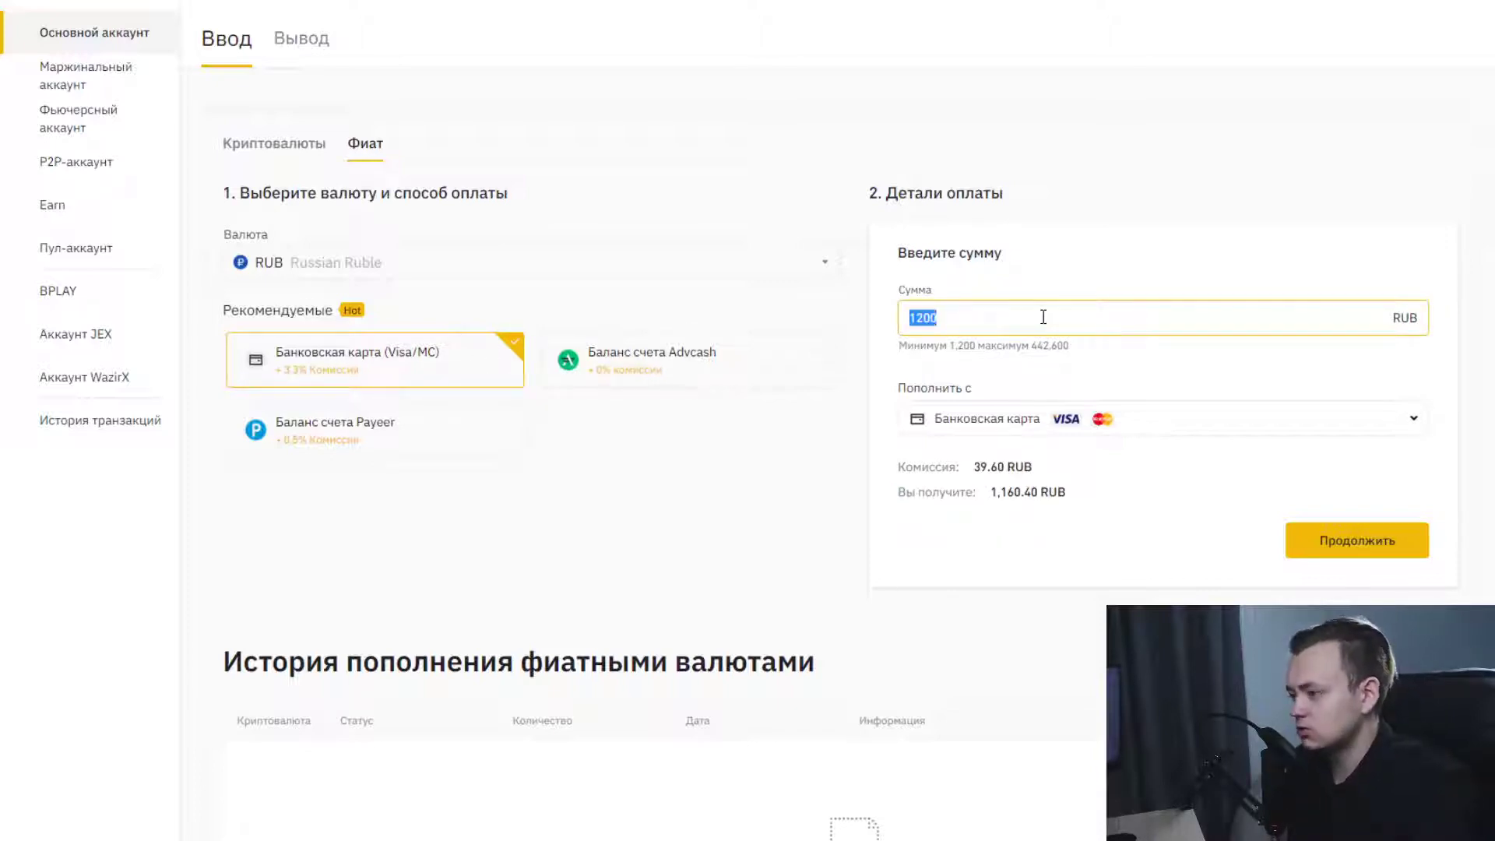
{"action": "type", "text": "30"}
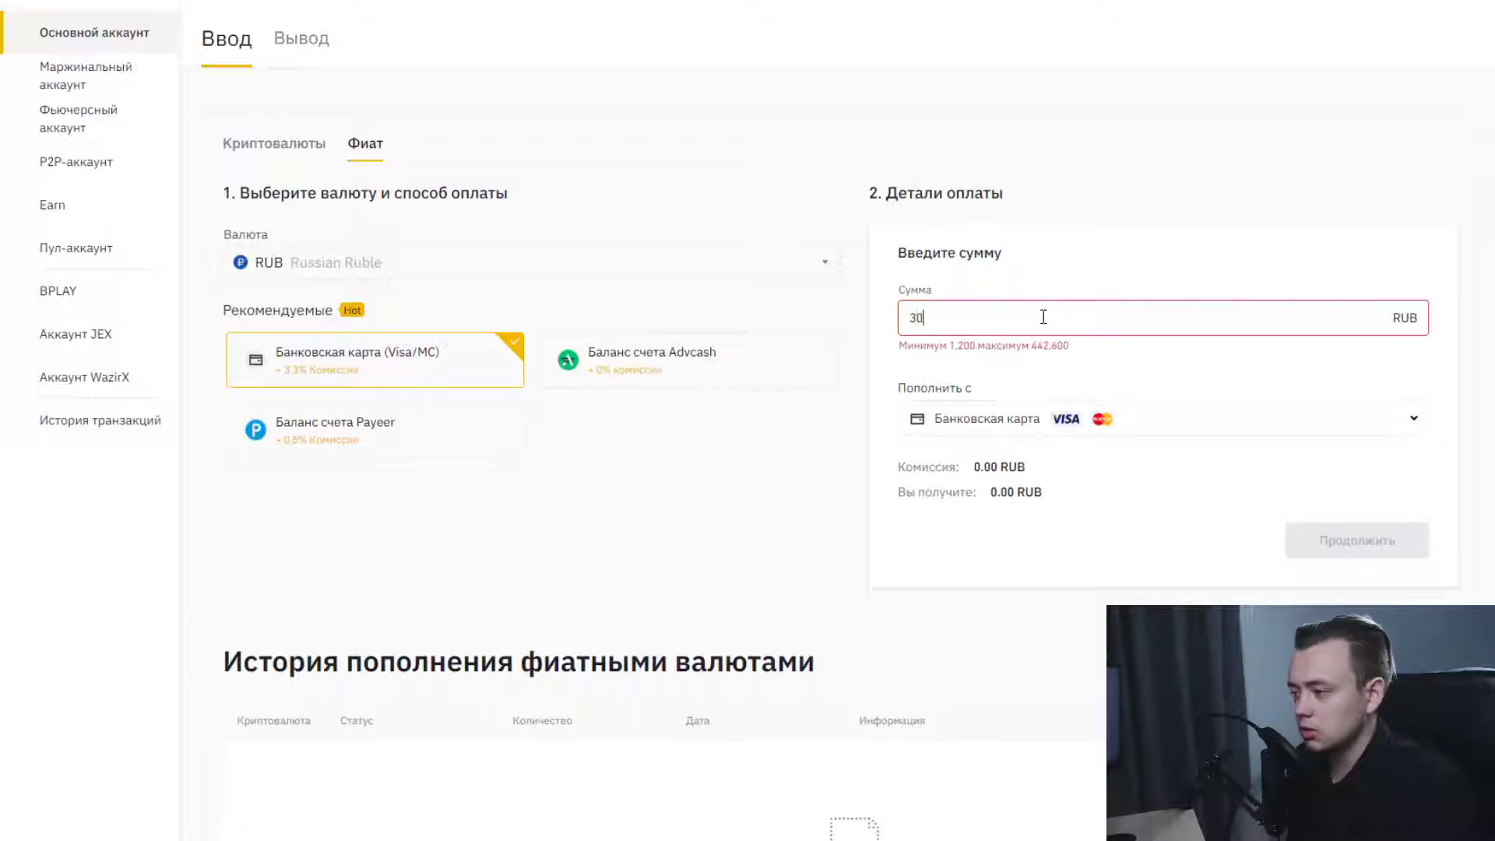
{"action": "type", "text": "000"}
{"action": "left_click", "coordinate": [1064, 257]}
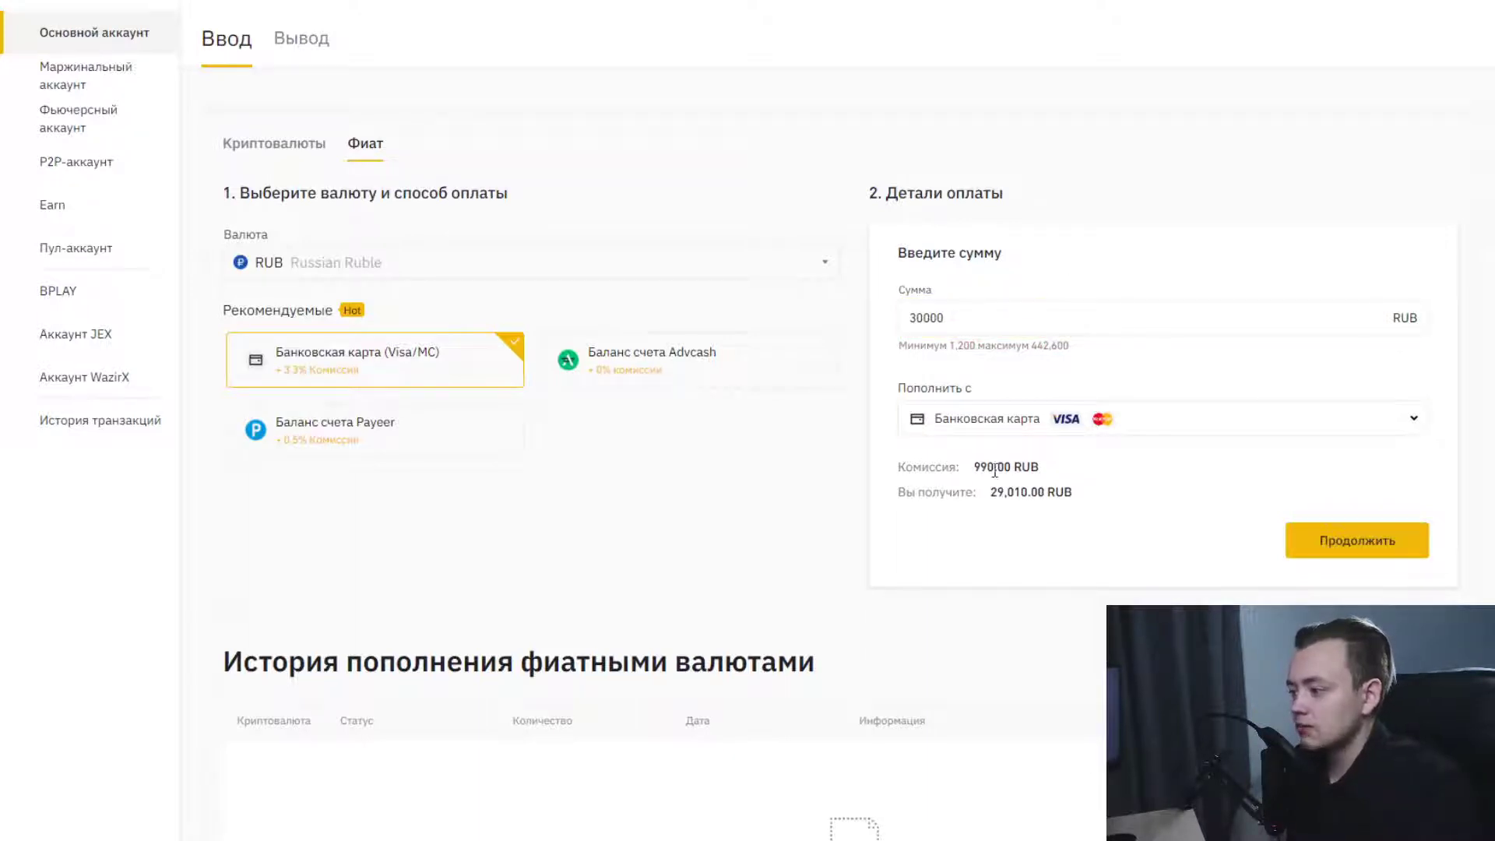
{"action": "left_click_drag", "start_coordinate": [973, 467], "coordinate": [1048, 471]}
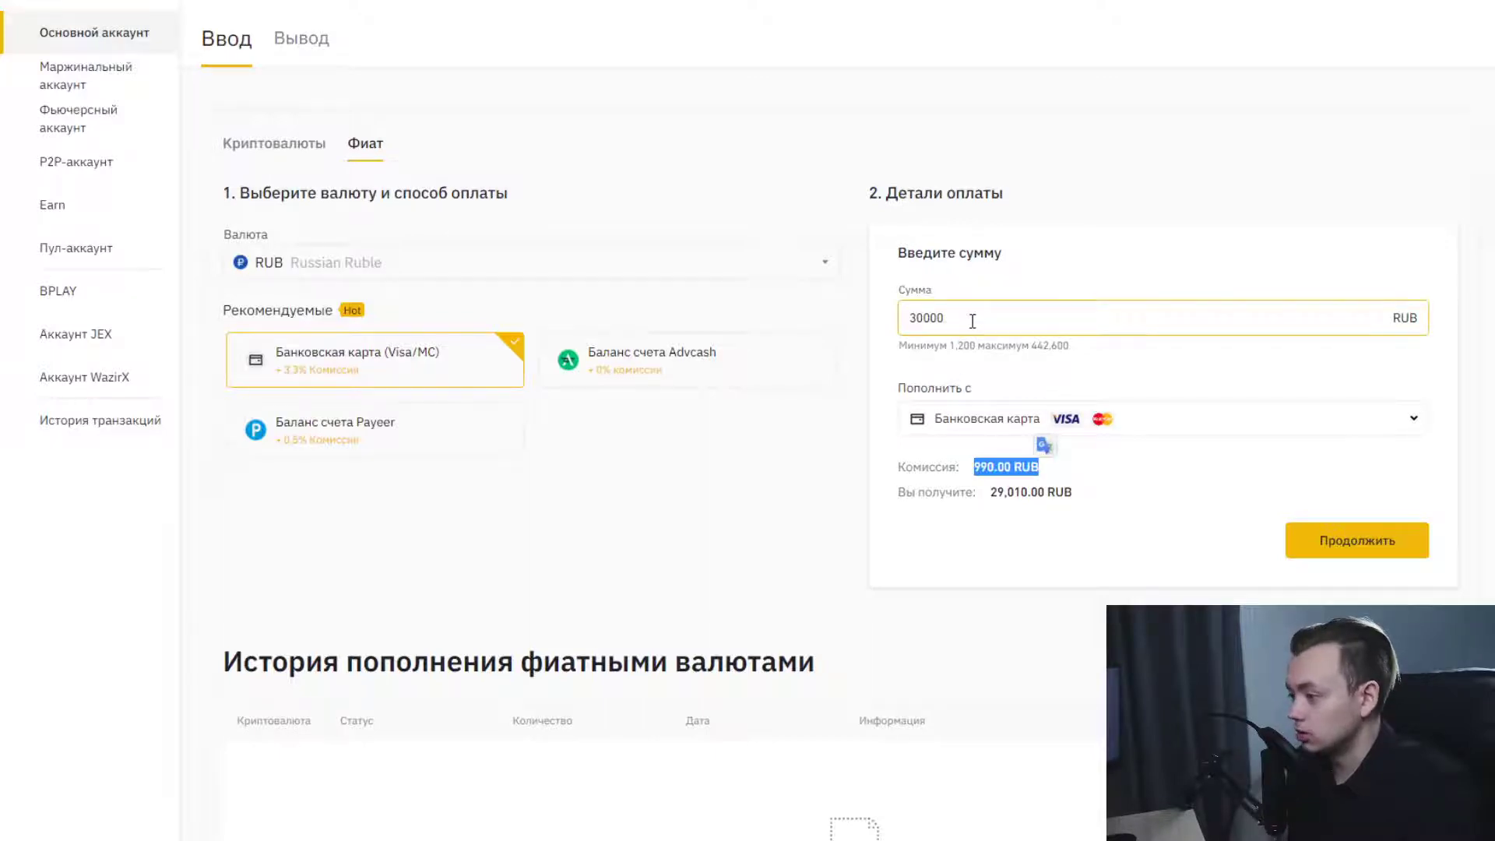
Review the deposit details for the 30000 RUB amount and check the maximum deposit allowed by bank card.
{"action": "scroll", "coordinate": [972, 321], "scroll_direction": "up", "scroll_amount": 2}
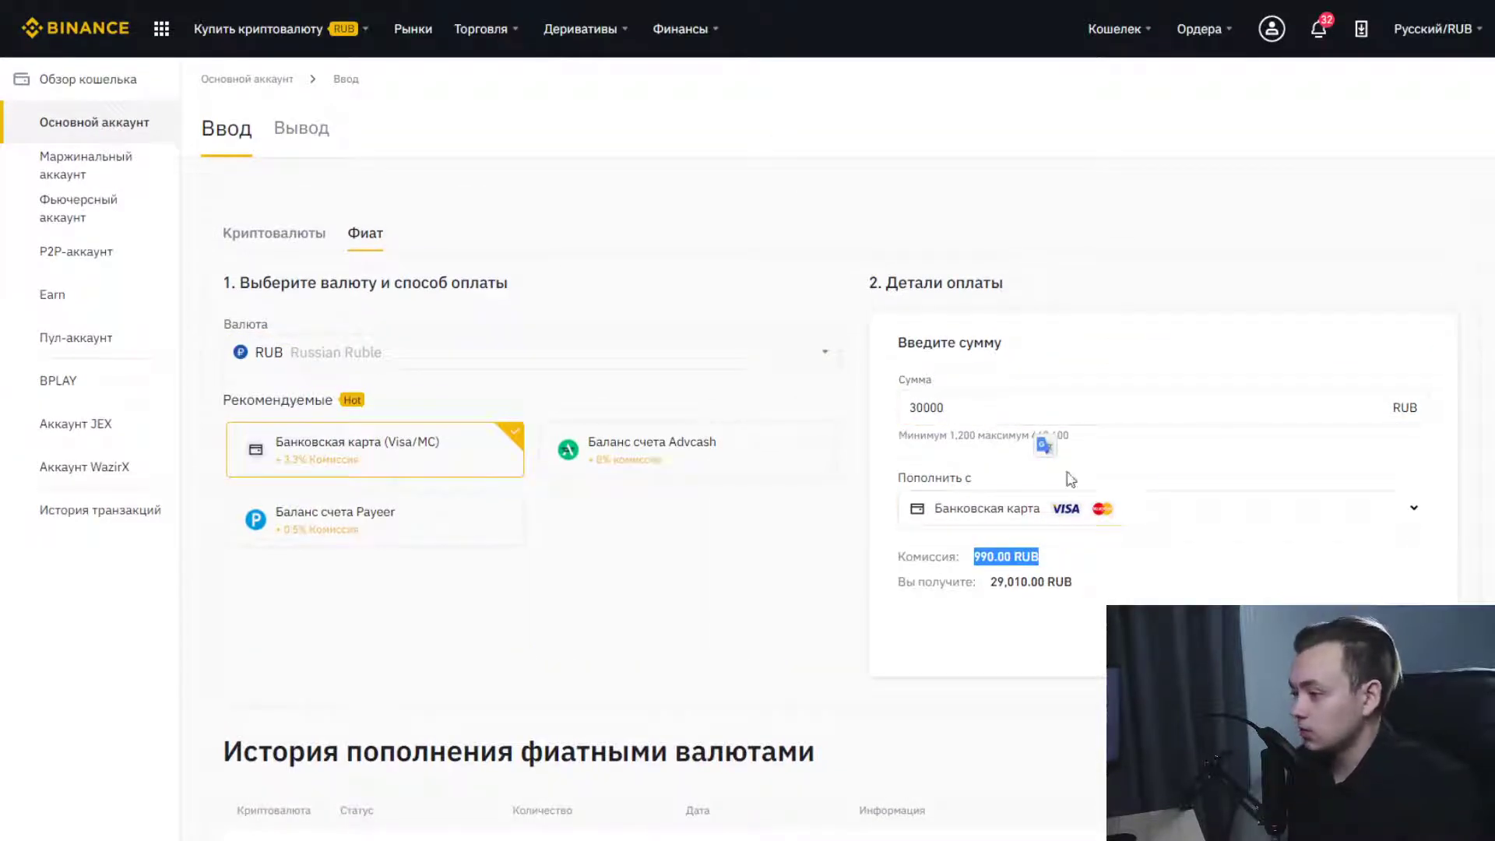
{"action": "scroll", "coordinate": [990, 311], "scroll_direction": "down", "scroll_amount": 2}
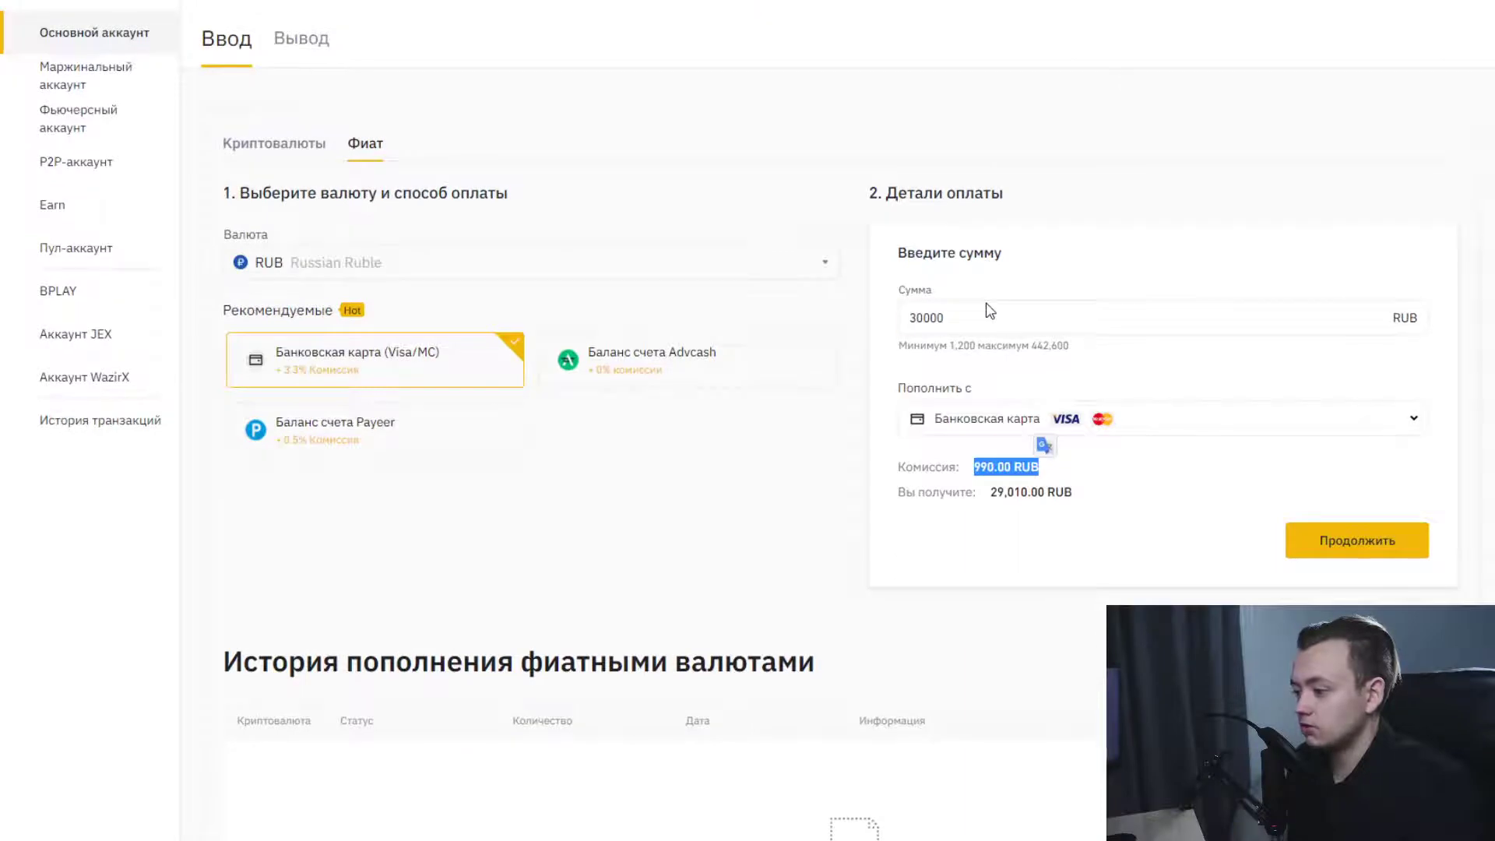
{"action": "scroll", "coordinate": [990, 311], "scroll_direction": "up", "scroll_amount": 2}
{"action": "left_click", "coordinate": [549, 247]}
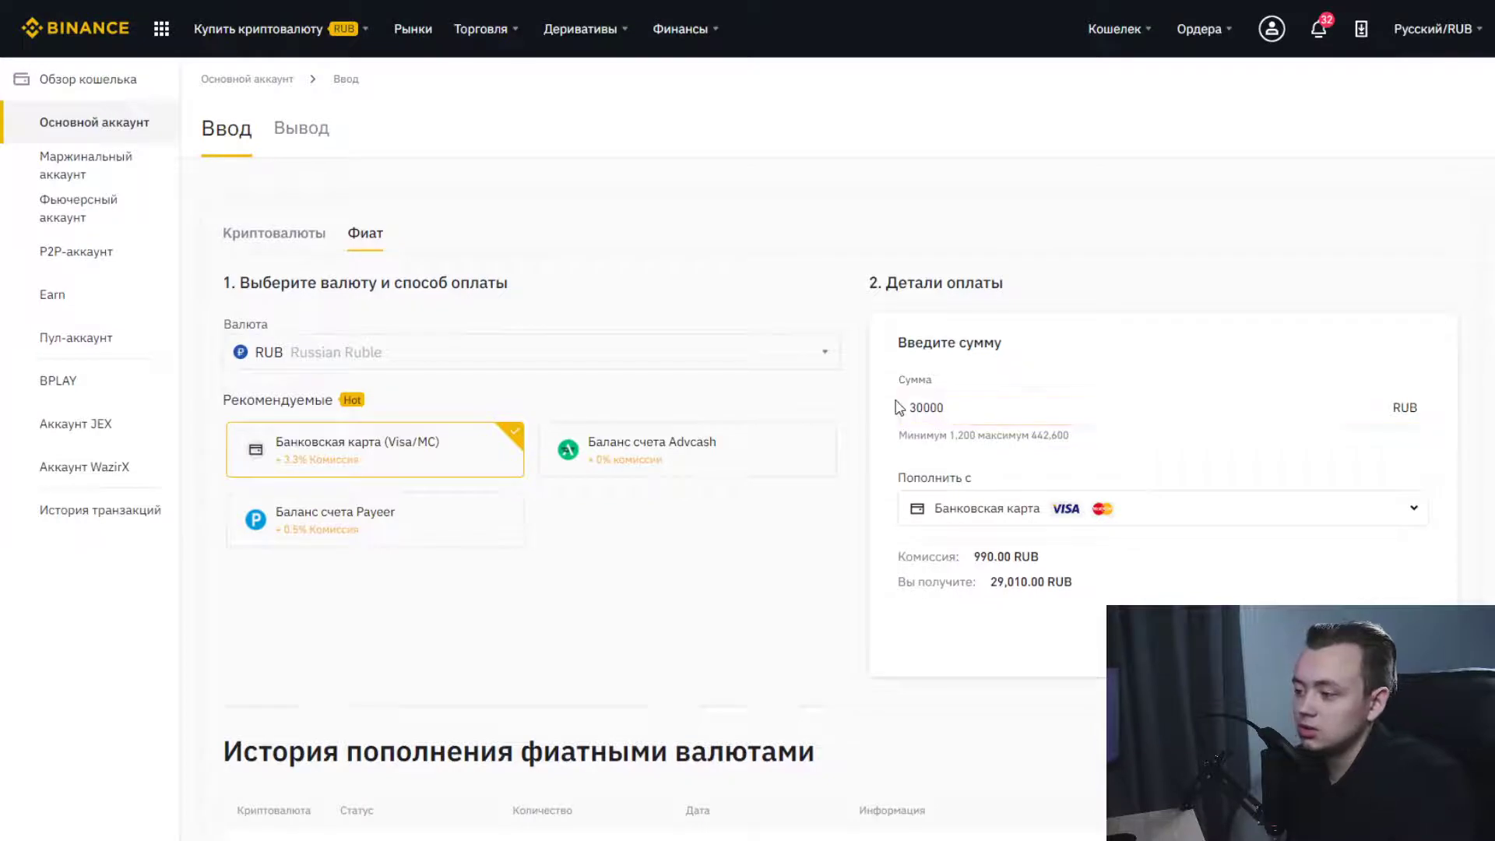
{"action": "left_click_drag", "start_coordinate": [1035, 439], "coordinate": [1068, 438]}
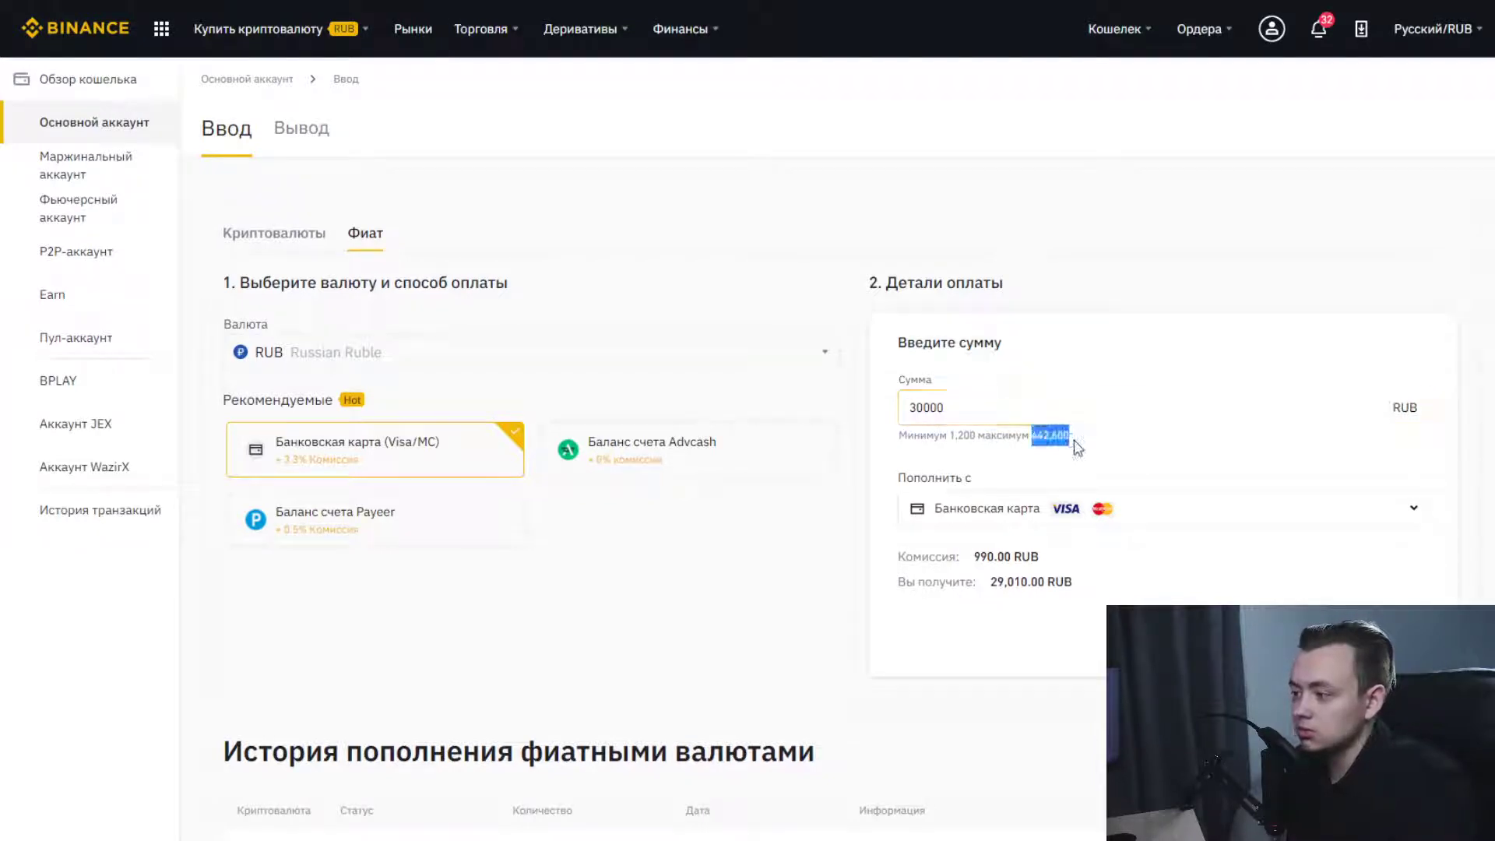
{"action": "left_click", "coordinate": [958, 408]}
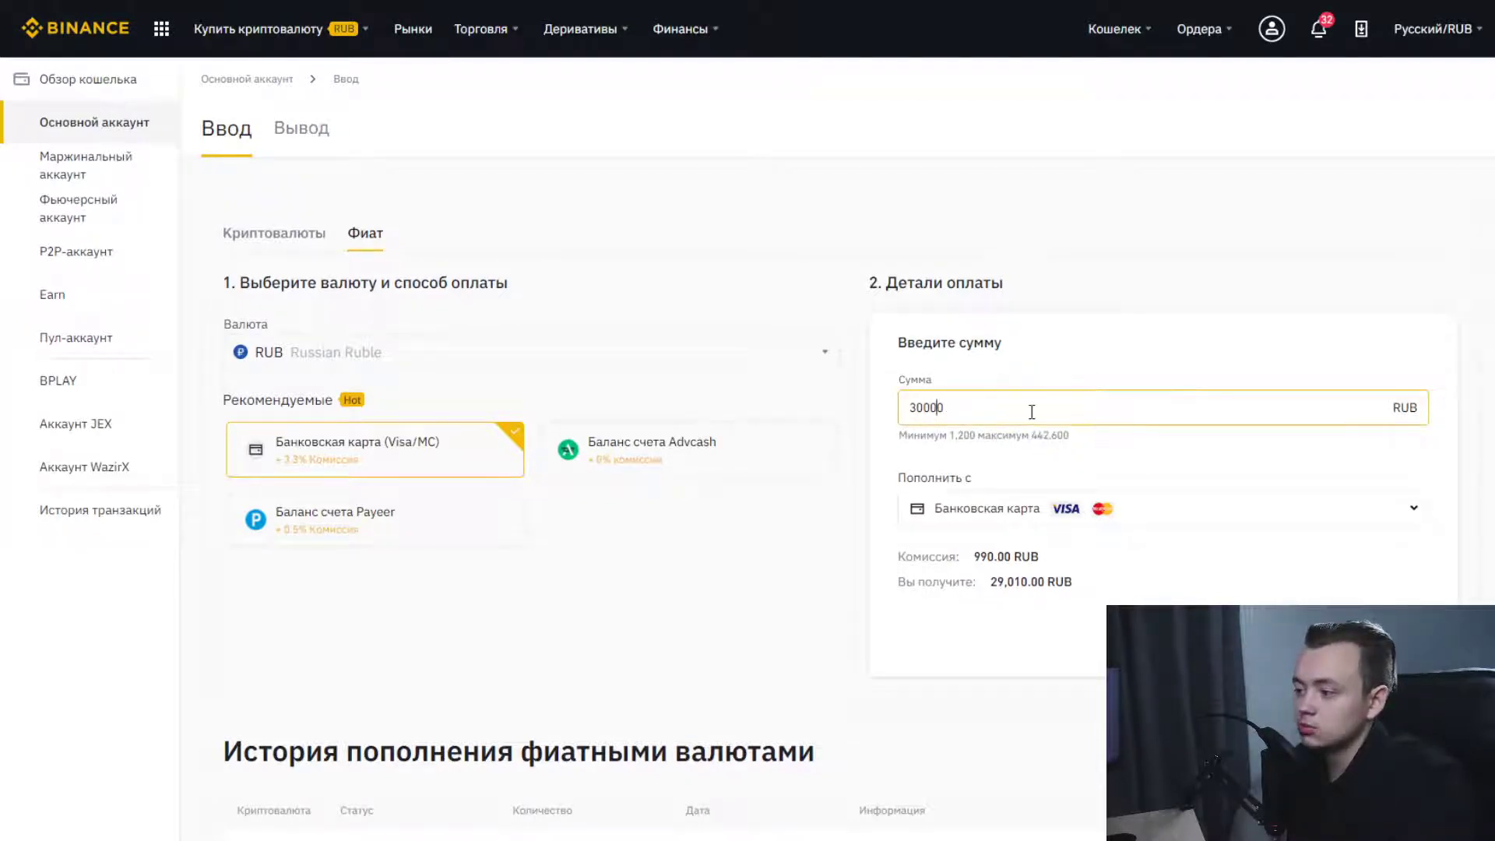
{"action": "left_click", "coordinate": [923, 408]}
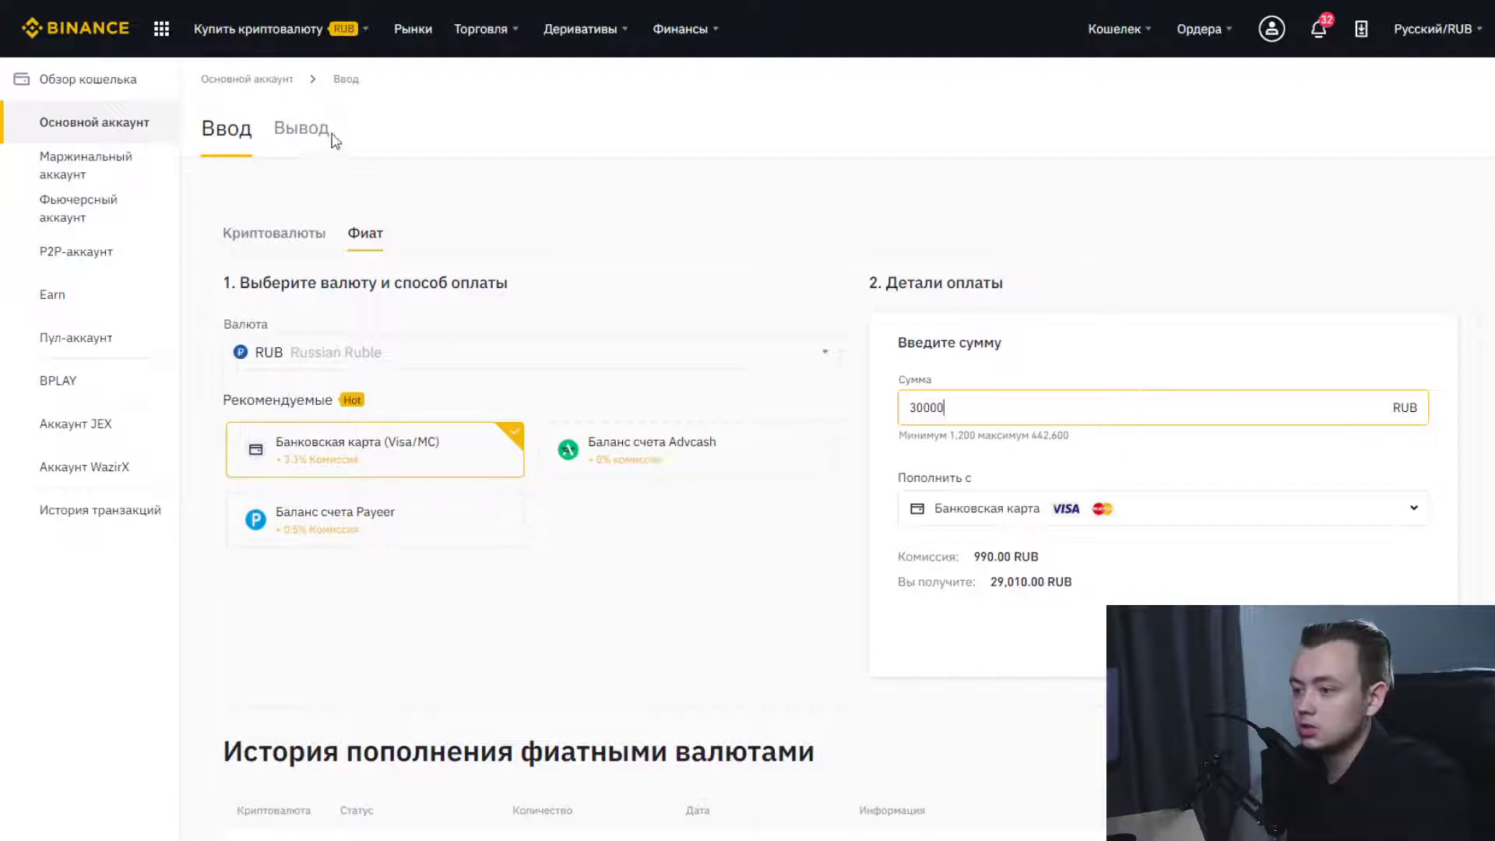
Switch to fiat withdrawal in RUB and enter an amount of 1 to check the bank card's minimum and maximum.
{"action": "left_click", "coordinate": [299, 132]}
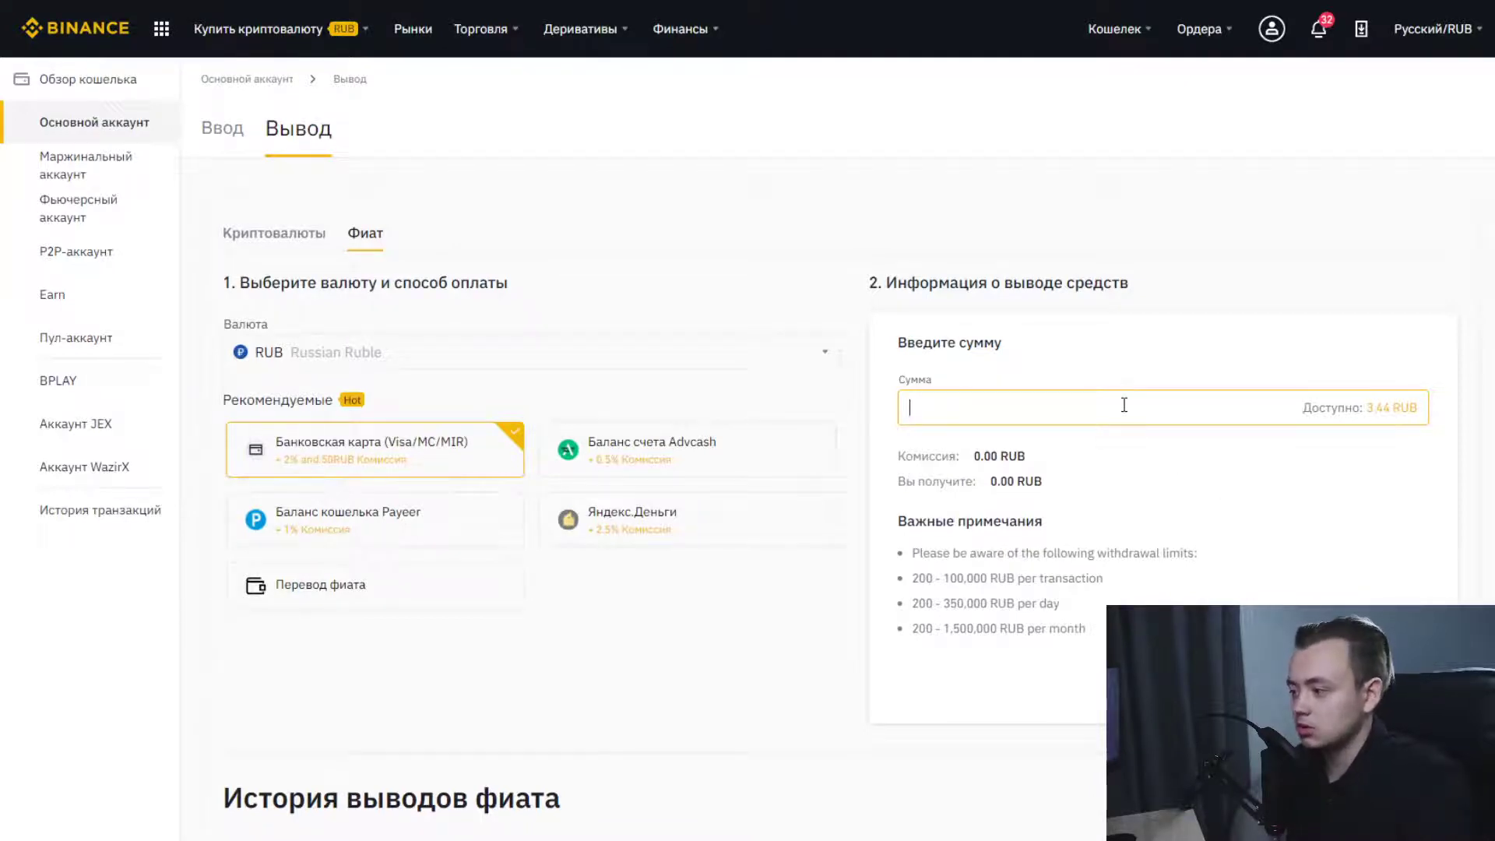
{"action": "type", "text": "100"}
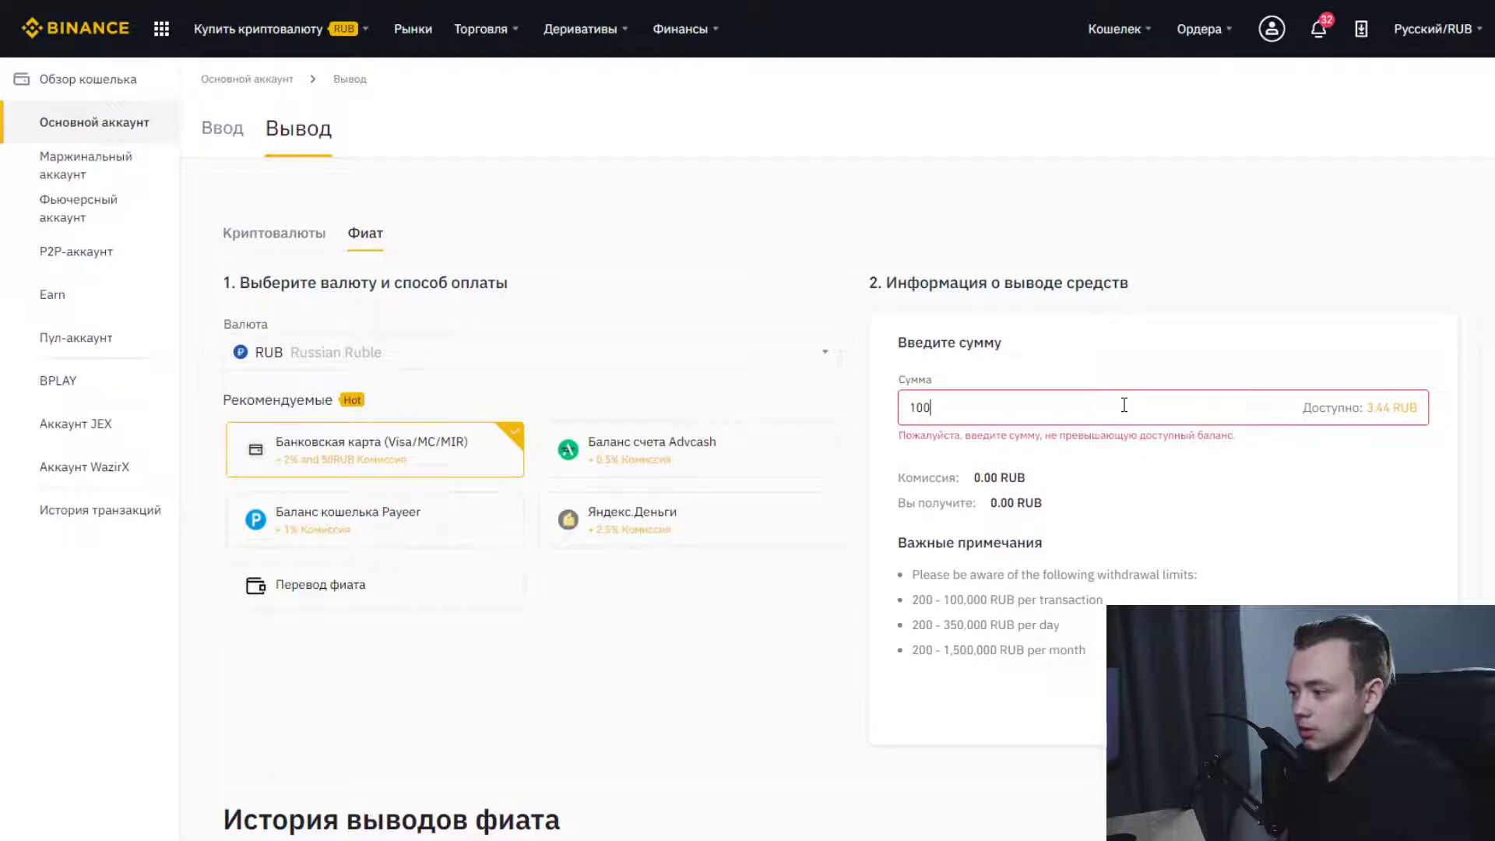
{"action": "key", "text": "BackSpace"}
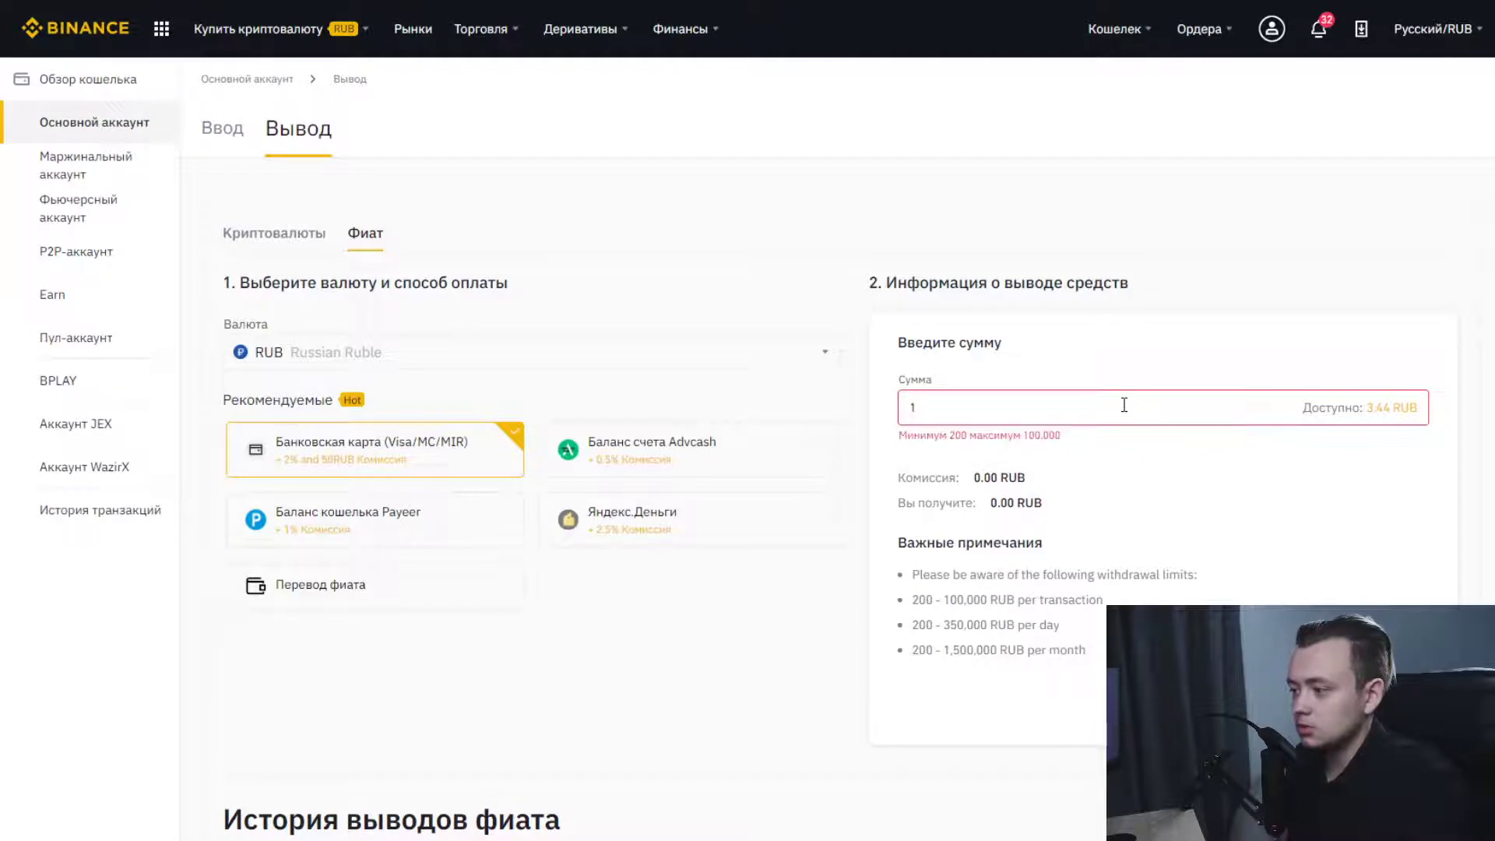
{"action": "double_click", "coordinate": [958, 435]}
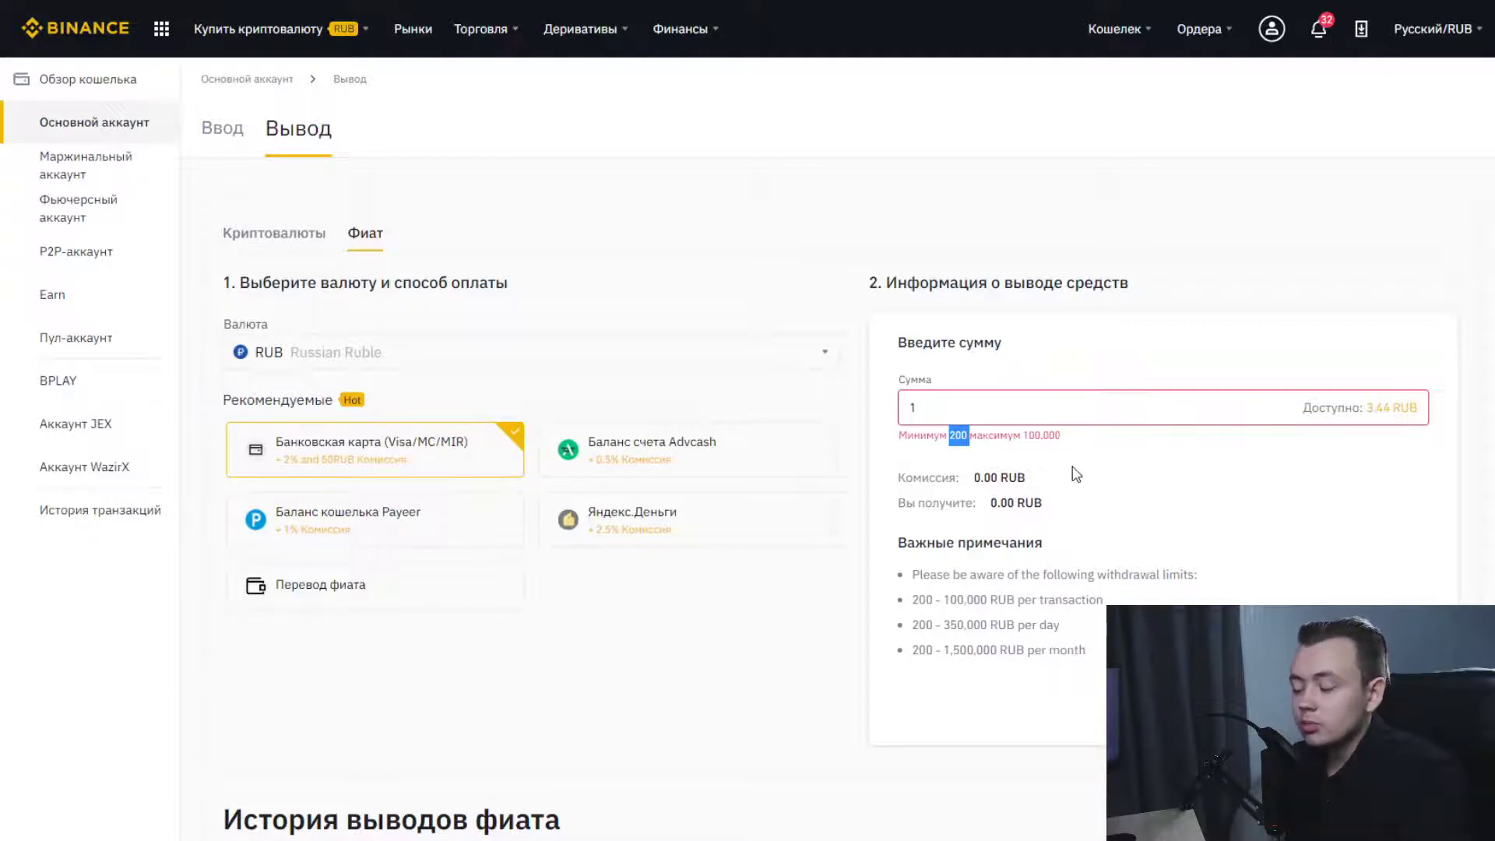
{"action": "left_click_drag", "start_coordinate": [1024, 434], "coordinate": [1070, 455]}
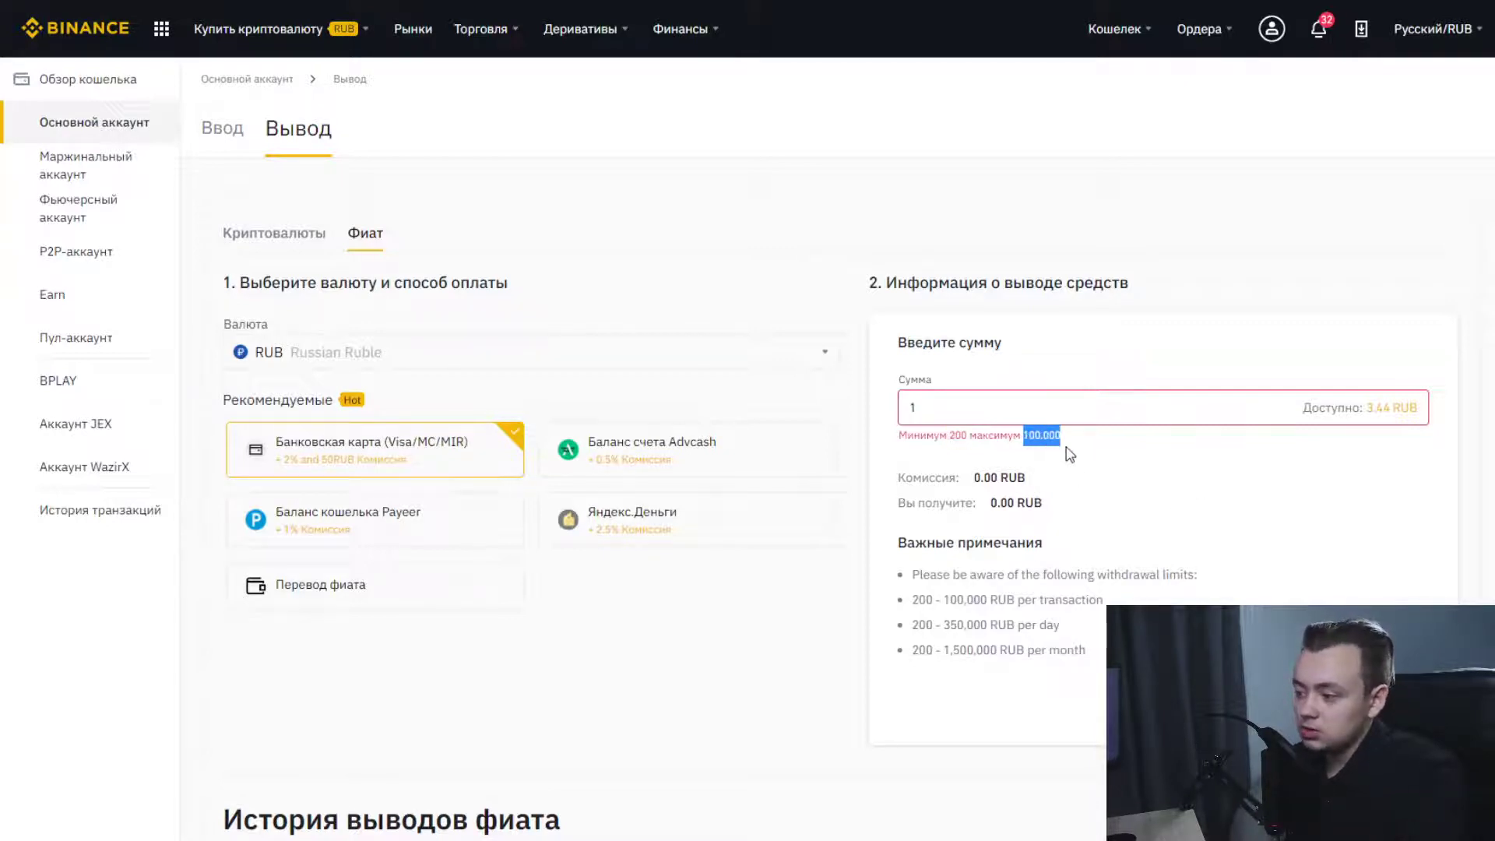
Examine the maximum amount and the important notes for withdrawing rubles to a bank card (Visa/MC/MIR).
{"action": "left_click", "coordinate": [1052, 419]}
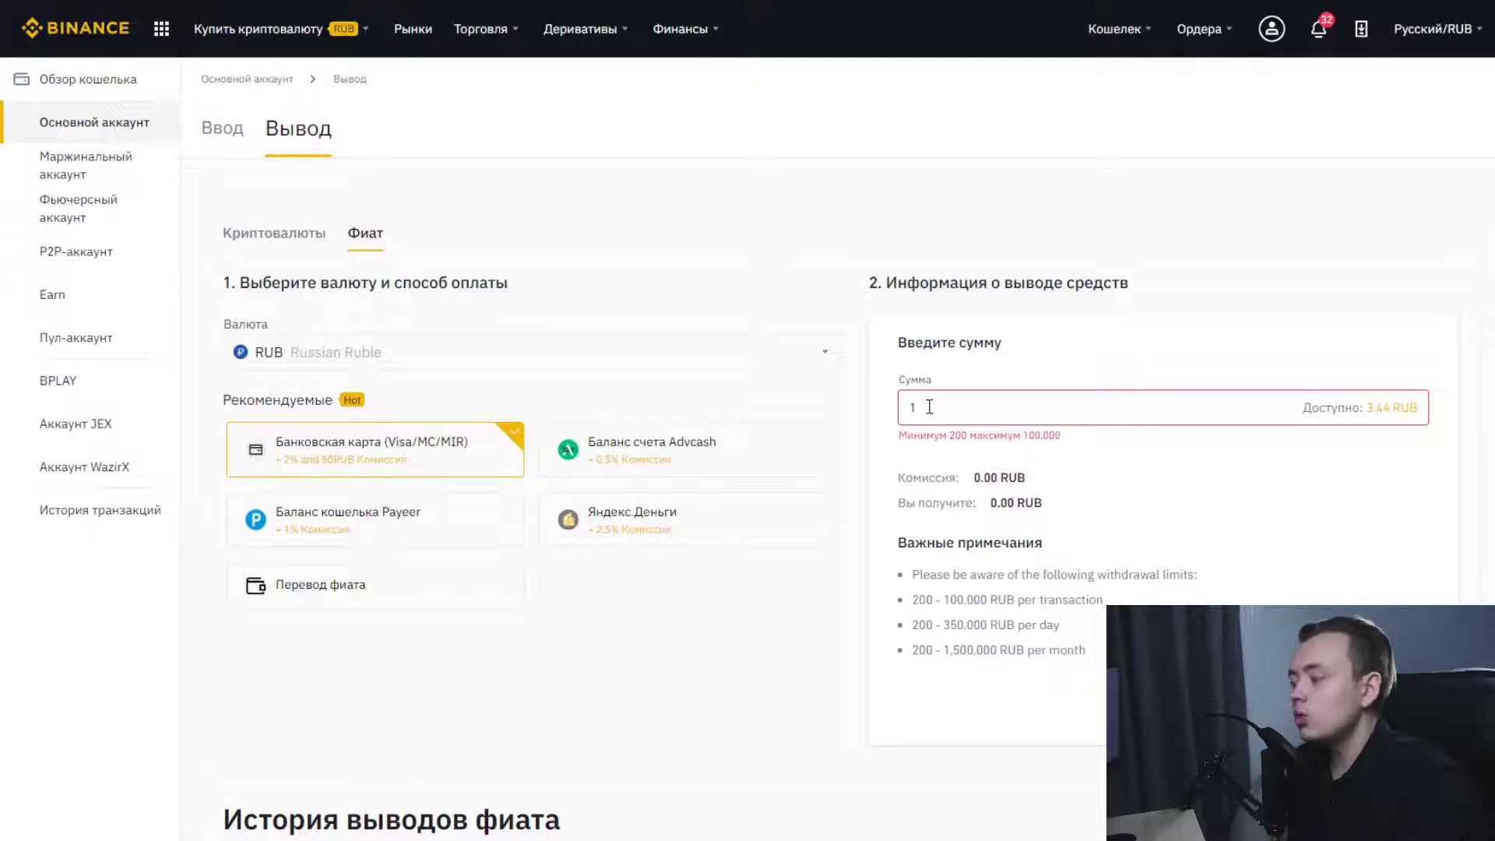
{"action": "scroll", "coordinate": [929, 407], "scroll_direction": "down", "scroll_amount": 2}
{"action": "scroll", "coordinate": [946, 411], "scroll_direction": "up", "scroll_amount": 2}
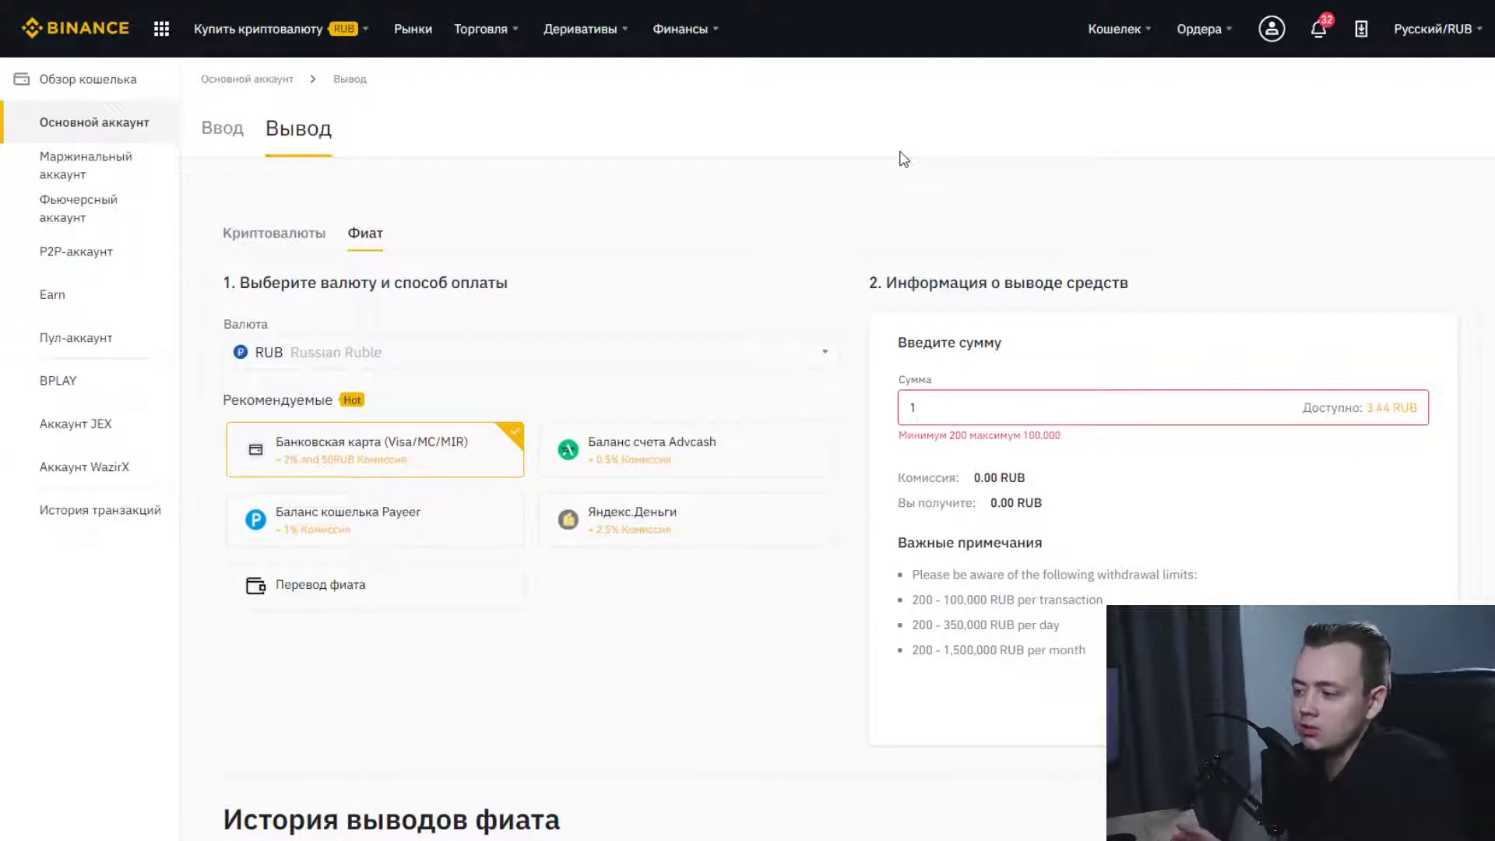
{"action": "left_click_drag", "start_coordinate": [1030, 435], "coordinate": [1068, 444]}
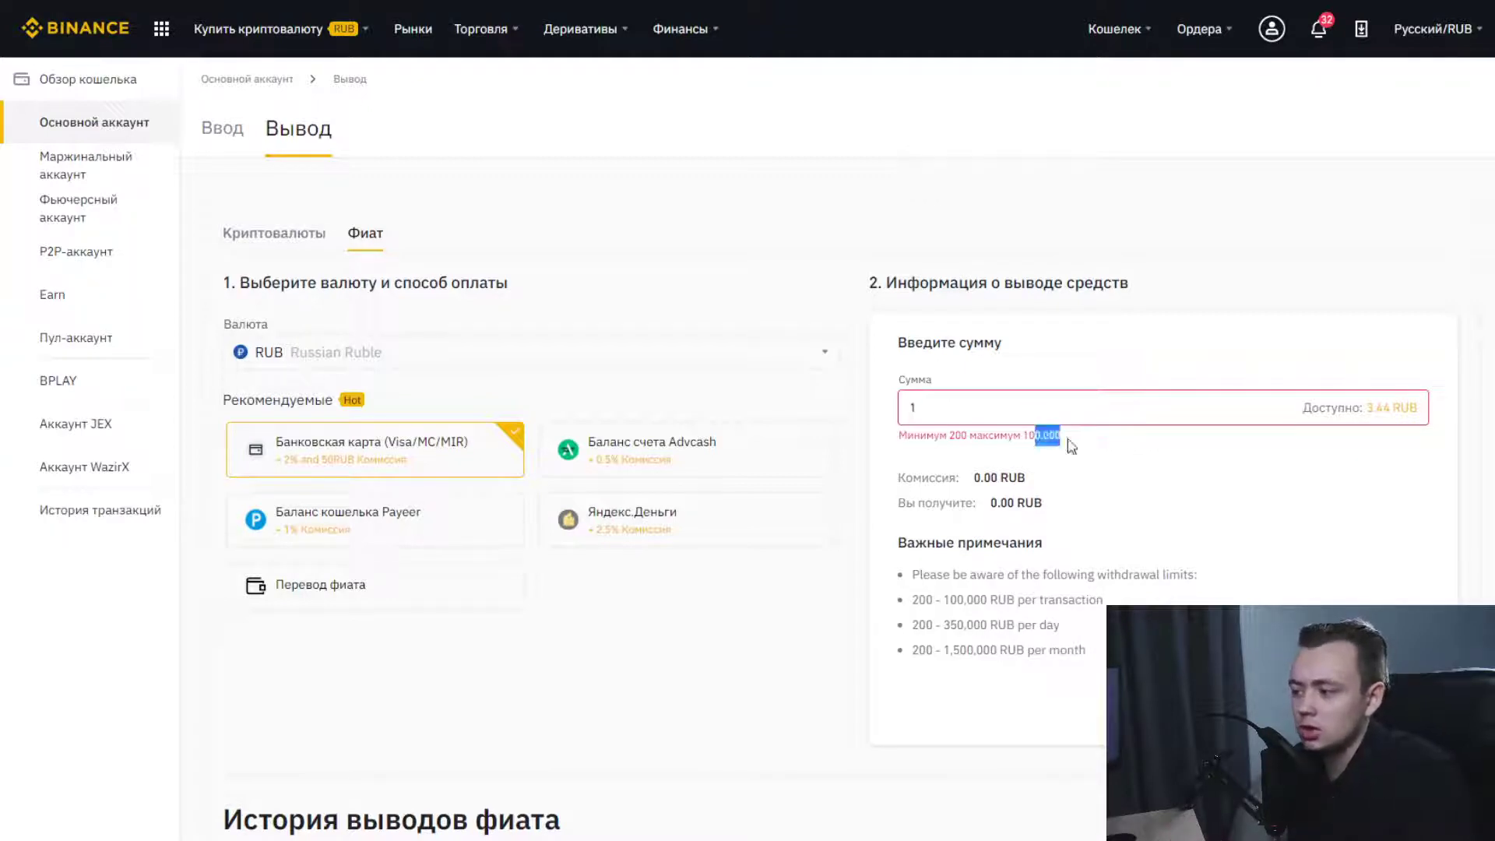
{"action": "left_click", "coordinate": [1072, 446]}
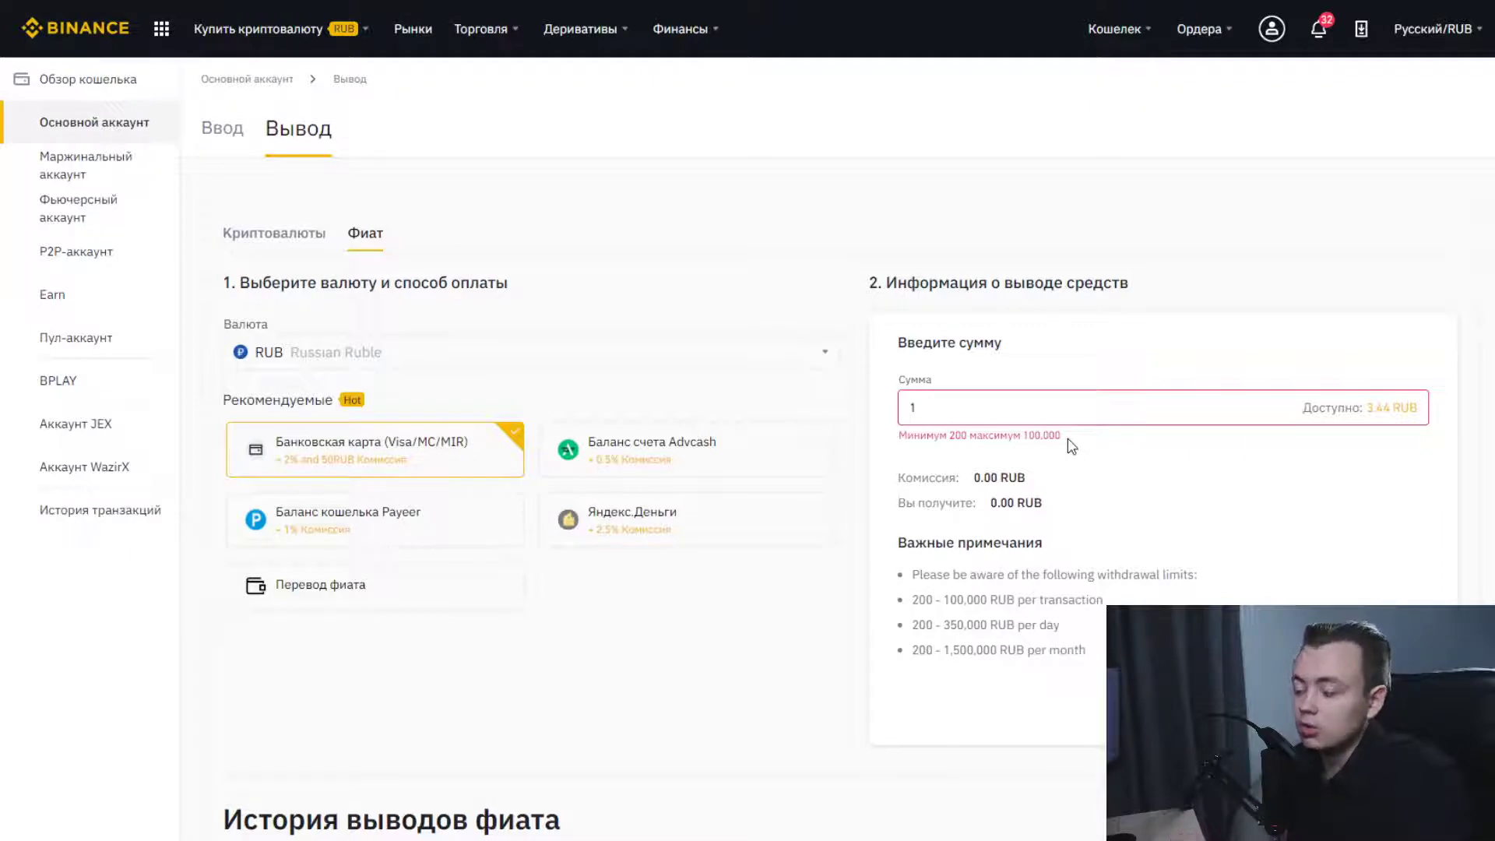
{"action": "left_click", "coordinate": [1080, 414]}
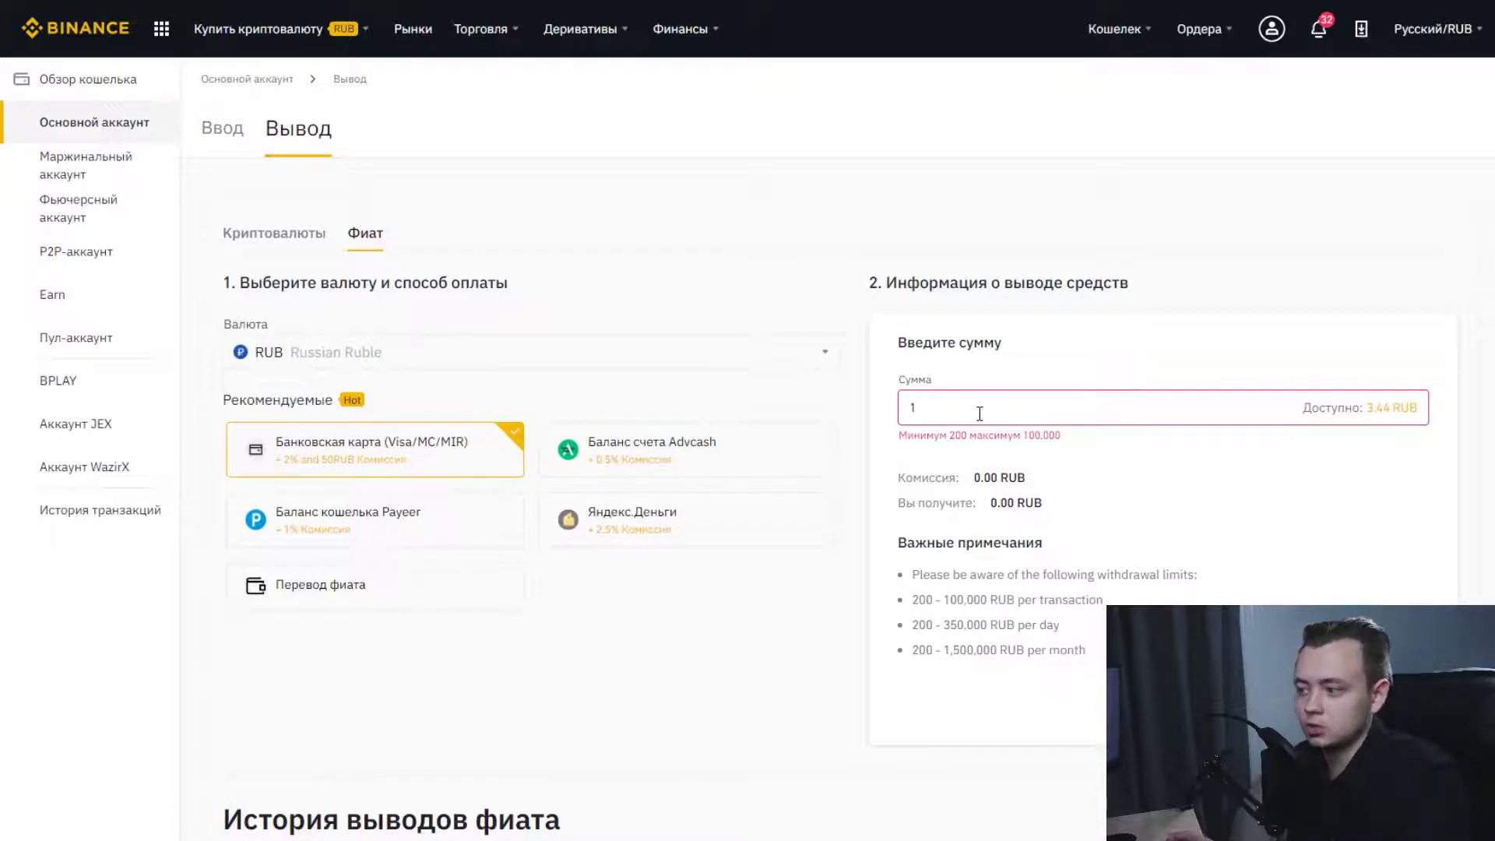
{"action": "left_click_drag", "start_coordinate": [1024, 436], "coordinate": [1061, 437]}
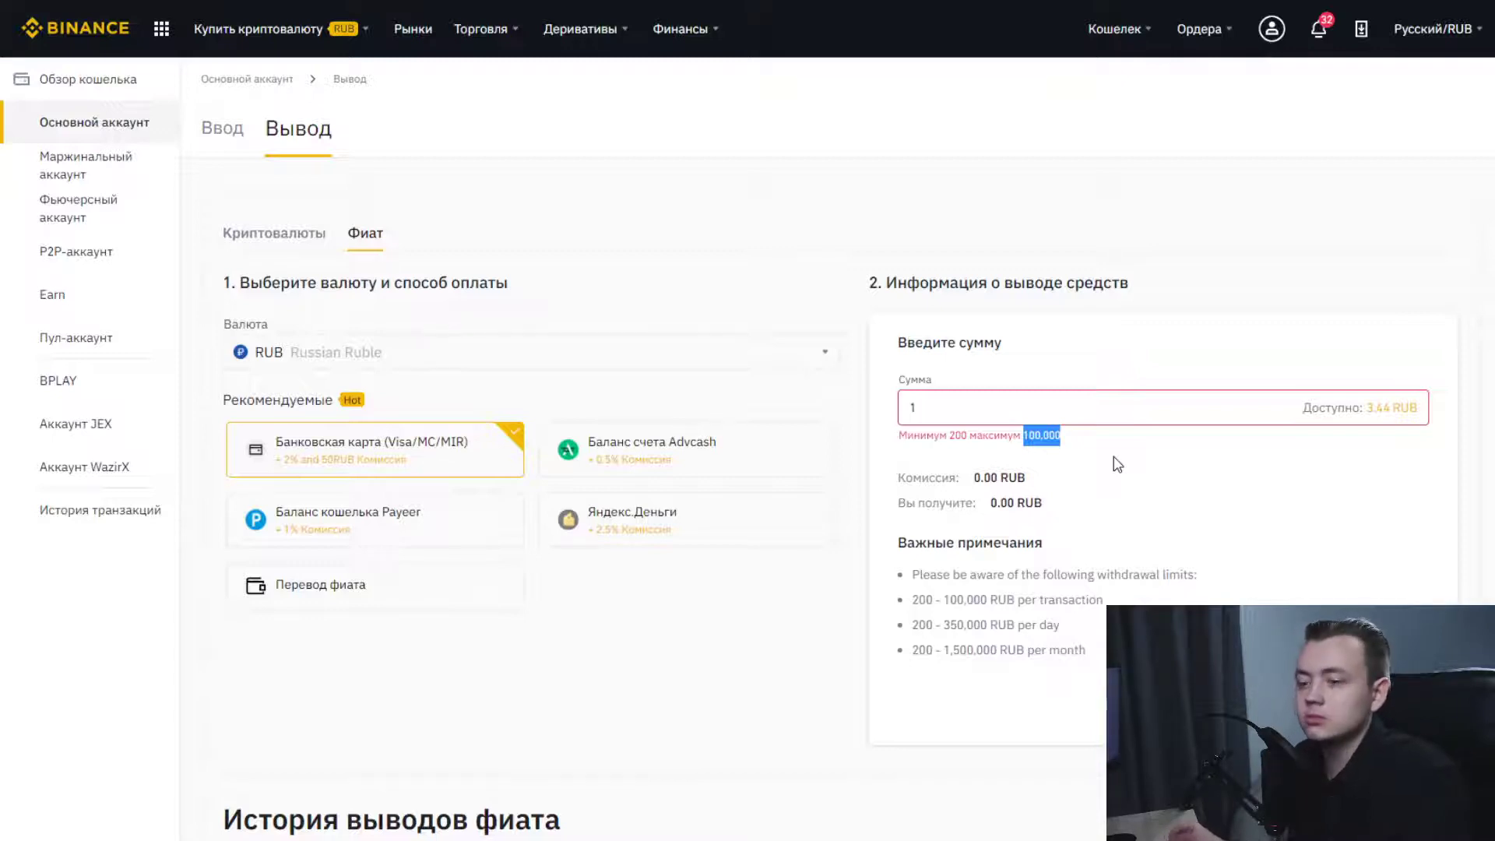
{"action": "left_click", "coordinate": [1053, 452]}
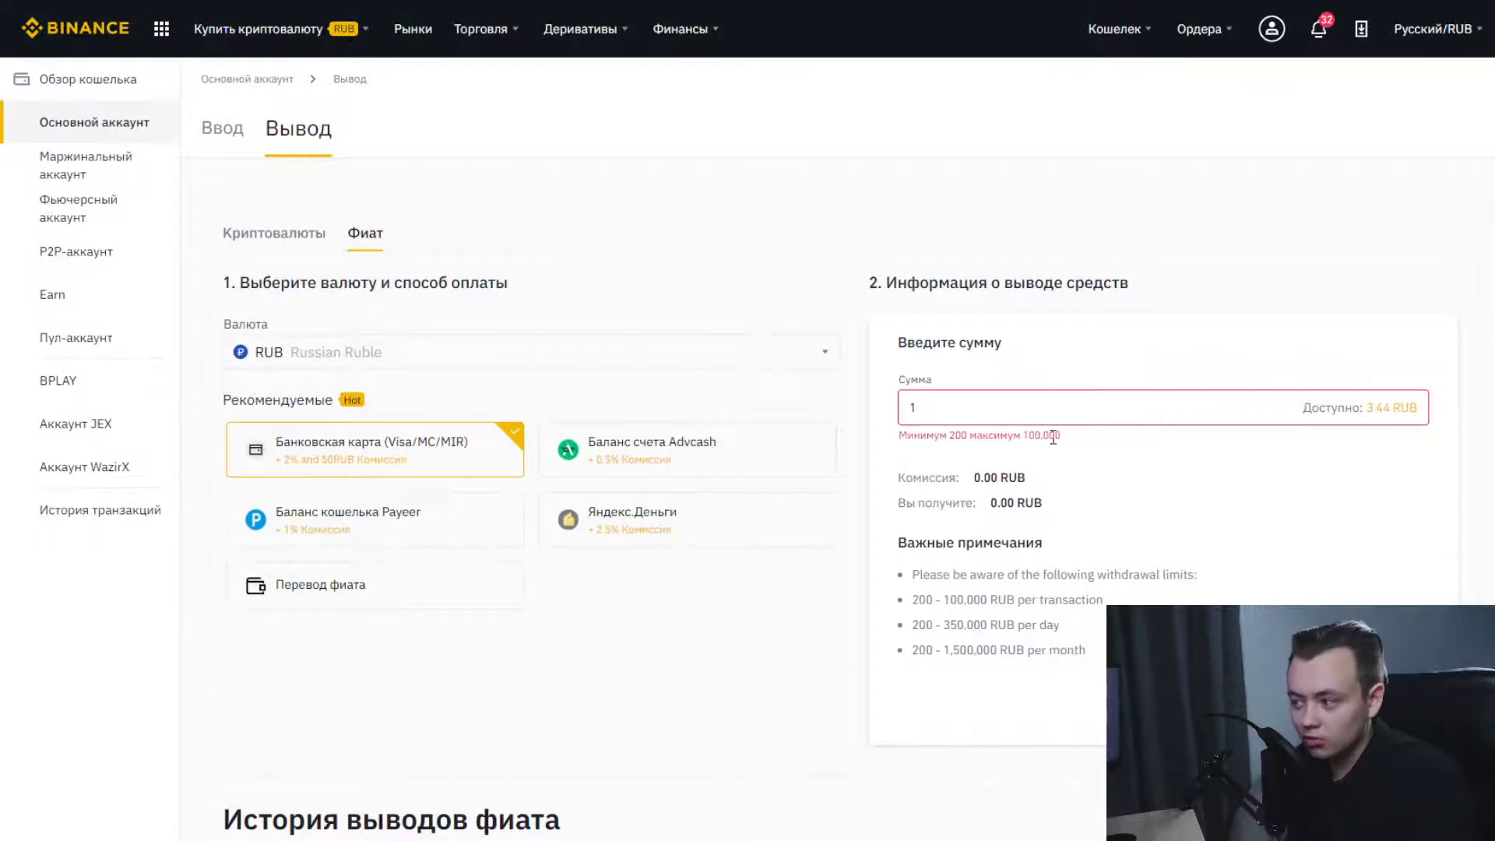
{"action": "double_click", "coordinate": [1037, 436]}
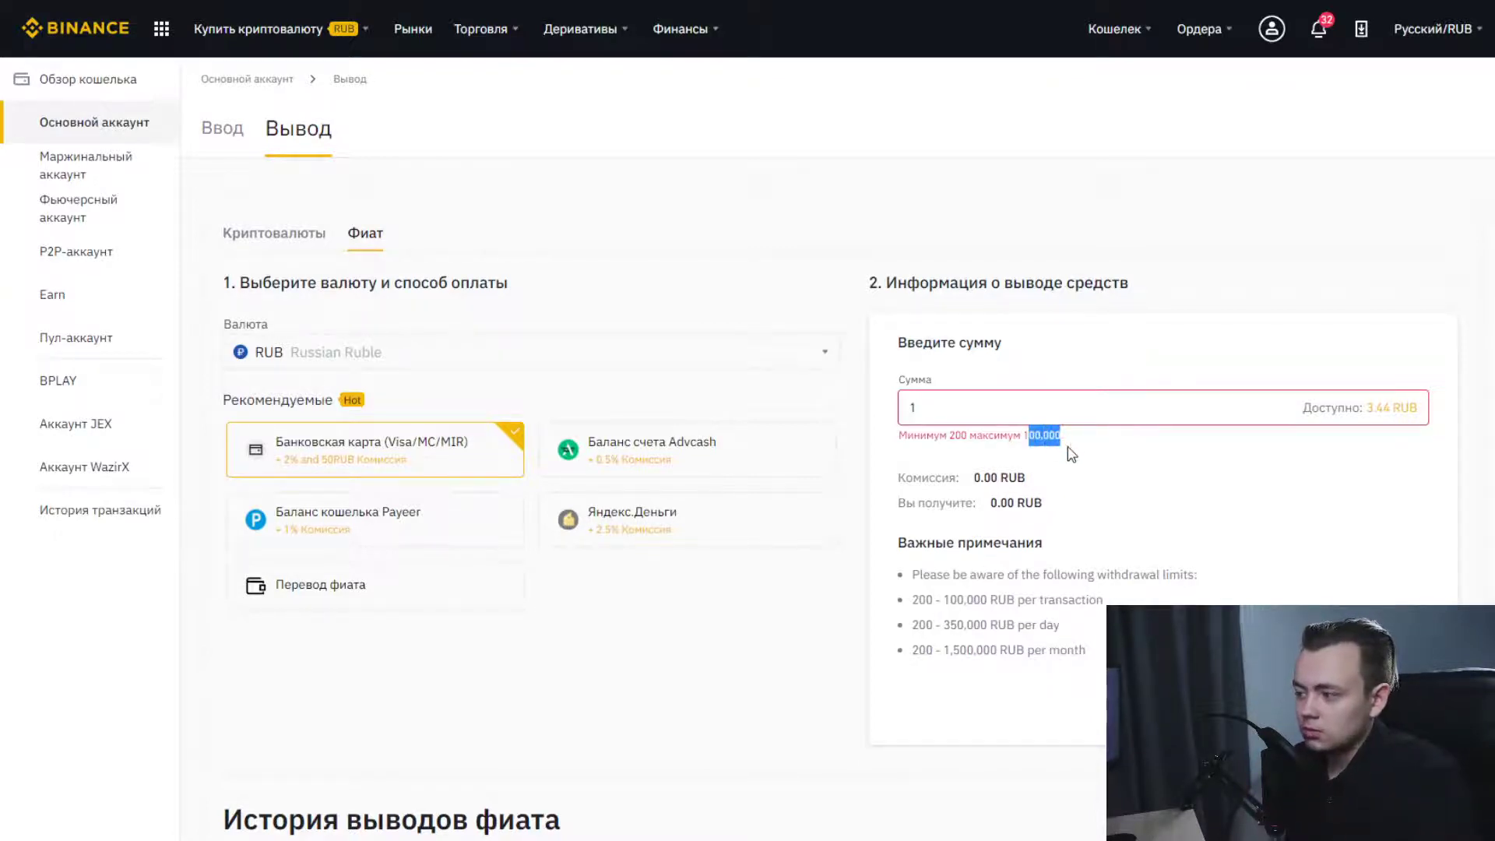
{"action": "left_click", "coordinate": [1071, 452]}
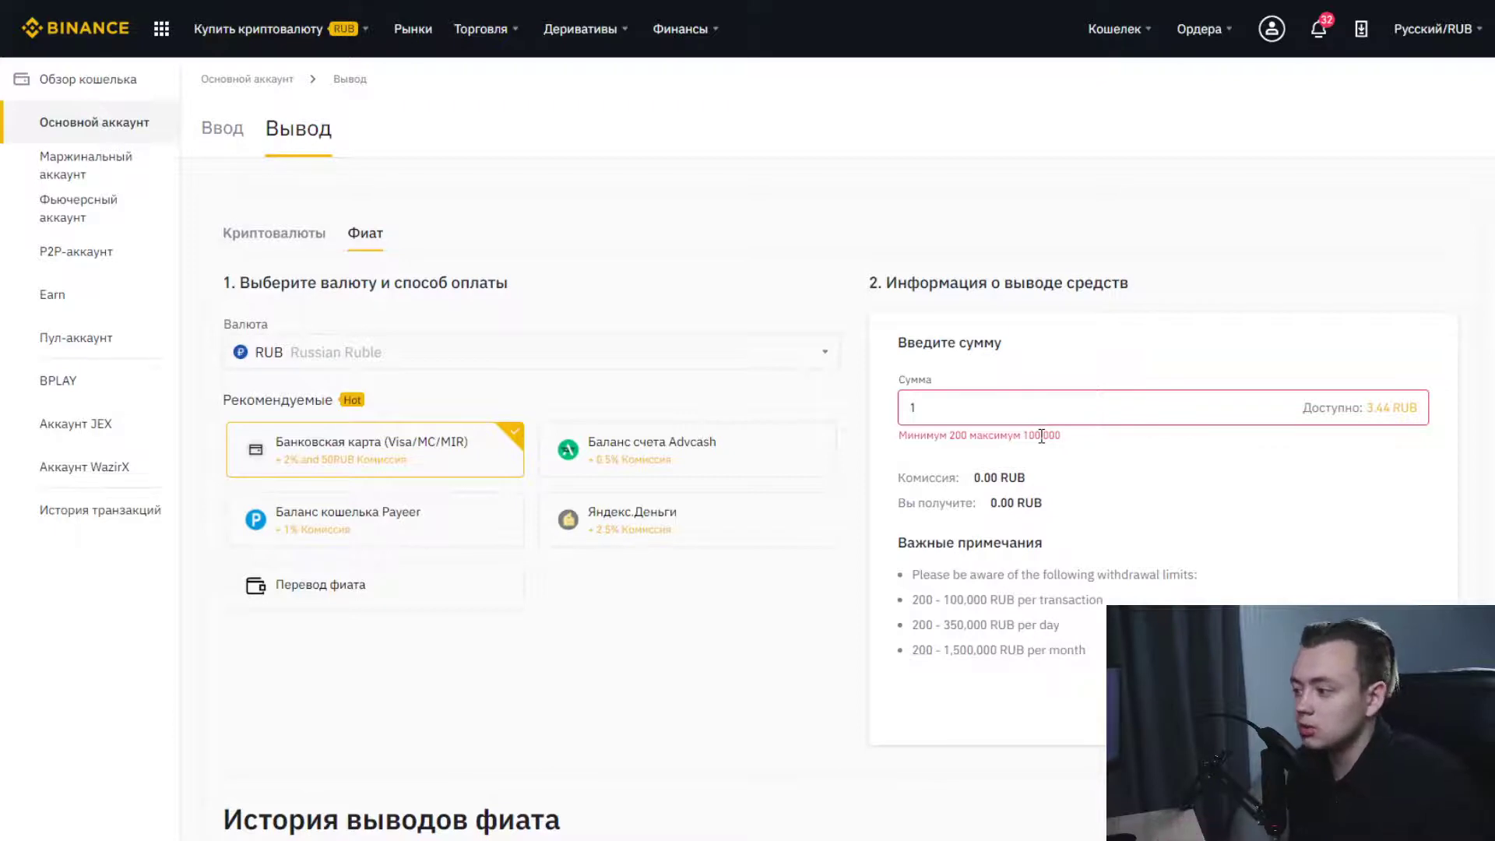
{"action": "mouse_move", "coordinate": [1042, 436]}
{"action": "left_mouse_down"}
{"action": "mouse_move", "coordinate": [1021, 436]}
{"action": "mouse_move", "coordinate": [1043, 436]}
{"action": "left_mouse_up"}
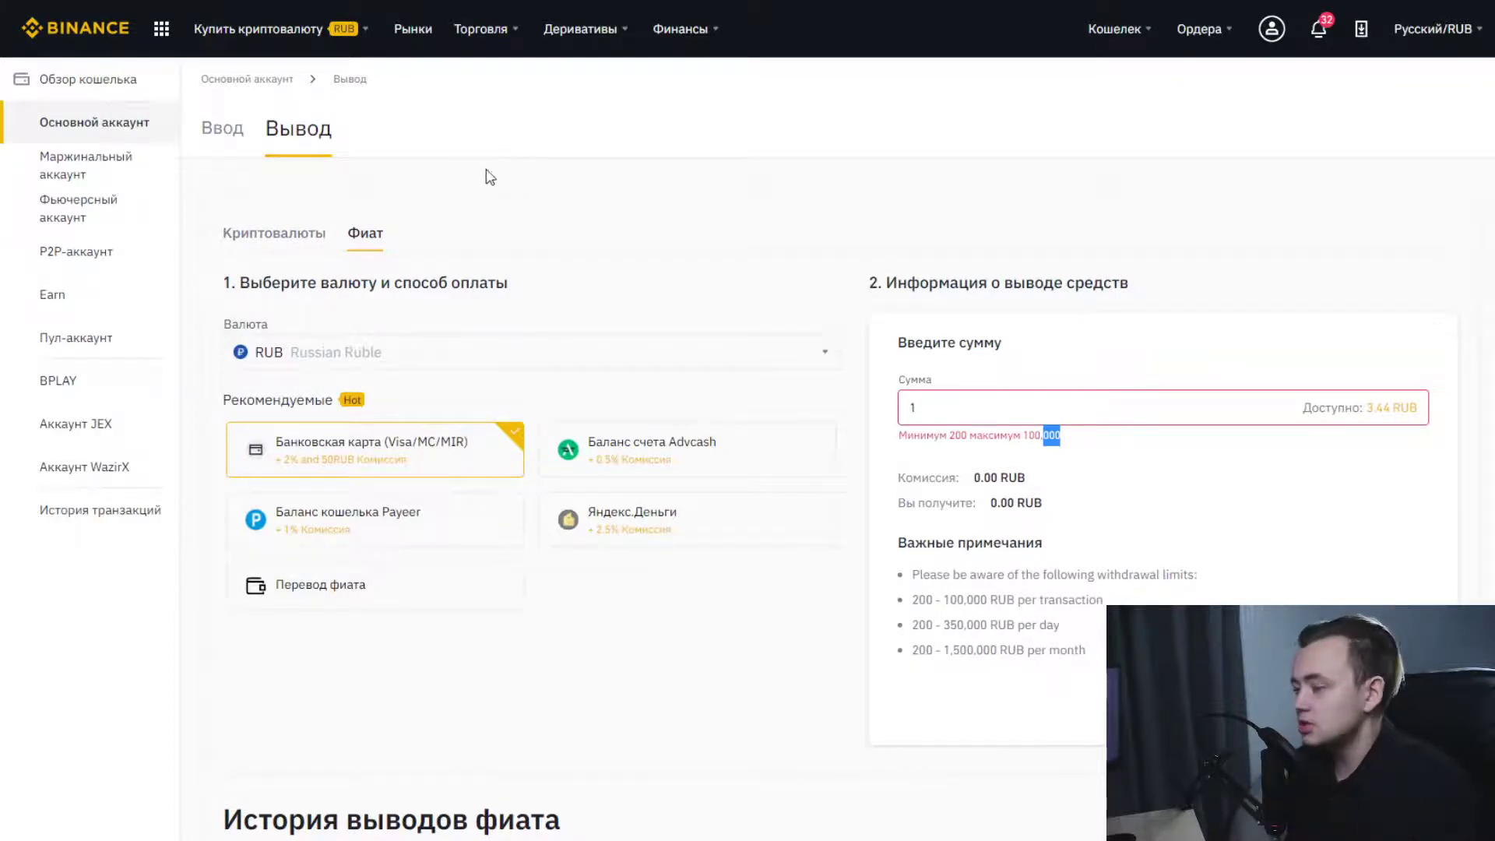
Open the cryptocurrency withdrawal form for BTC and examine its recipient address field and network commissions.
{"action": "left_click", "coordinate": [306, 245]}
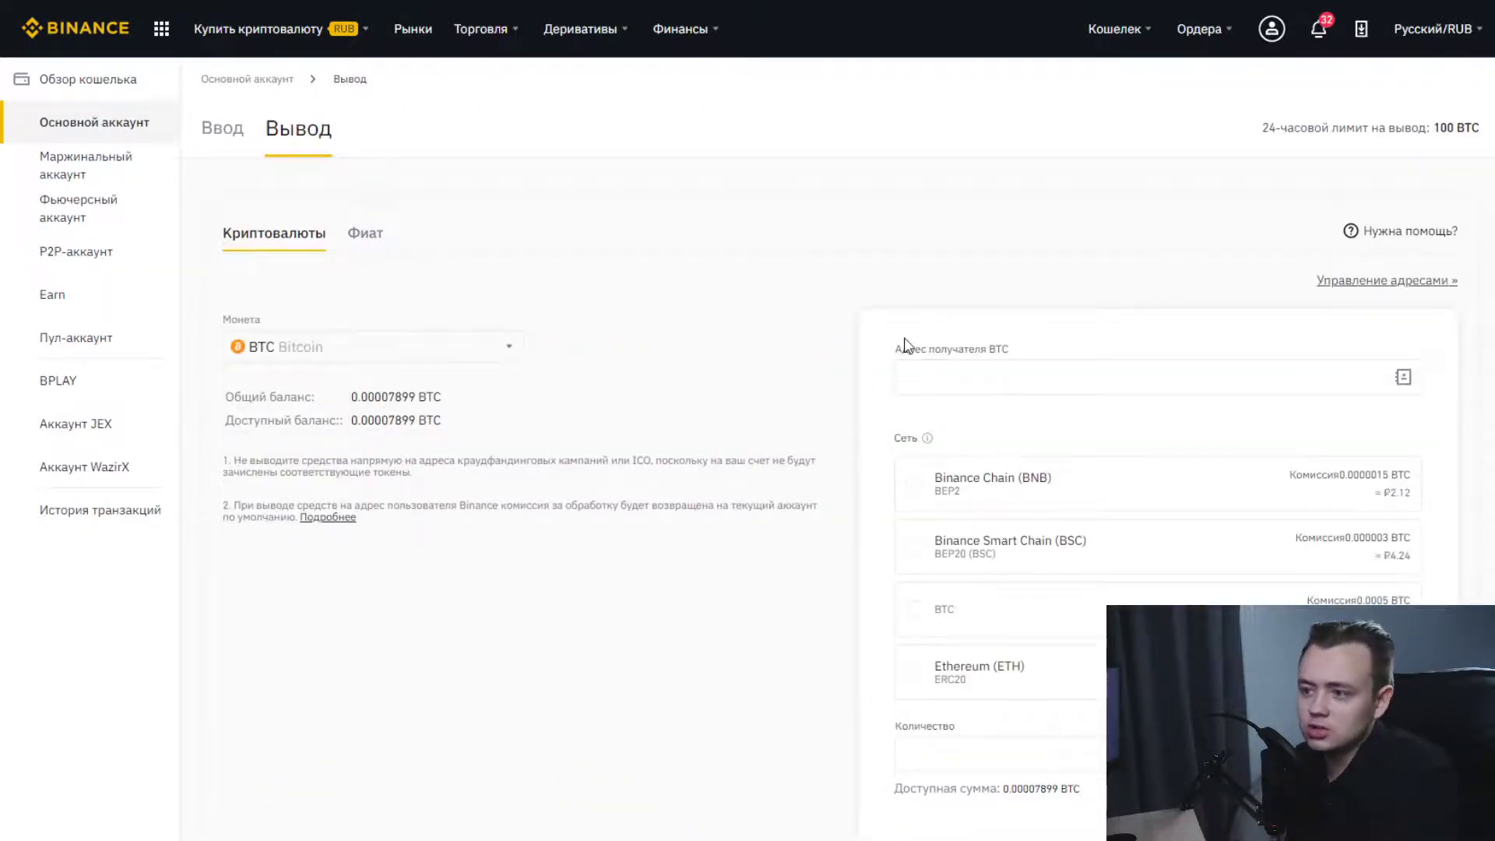
{"action": "left_click", "coordinate": [362, 234]}
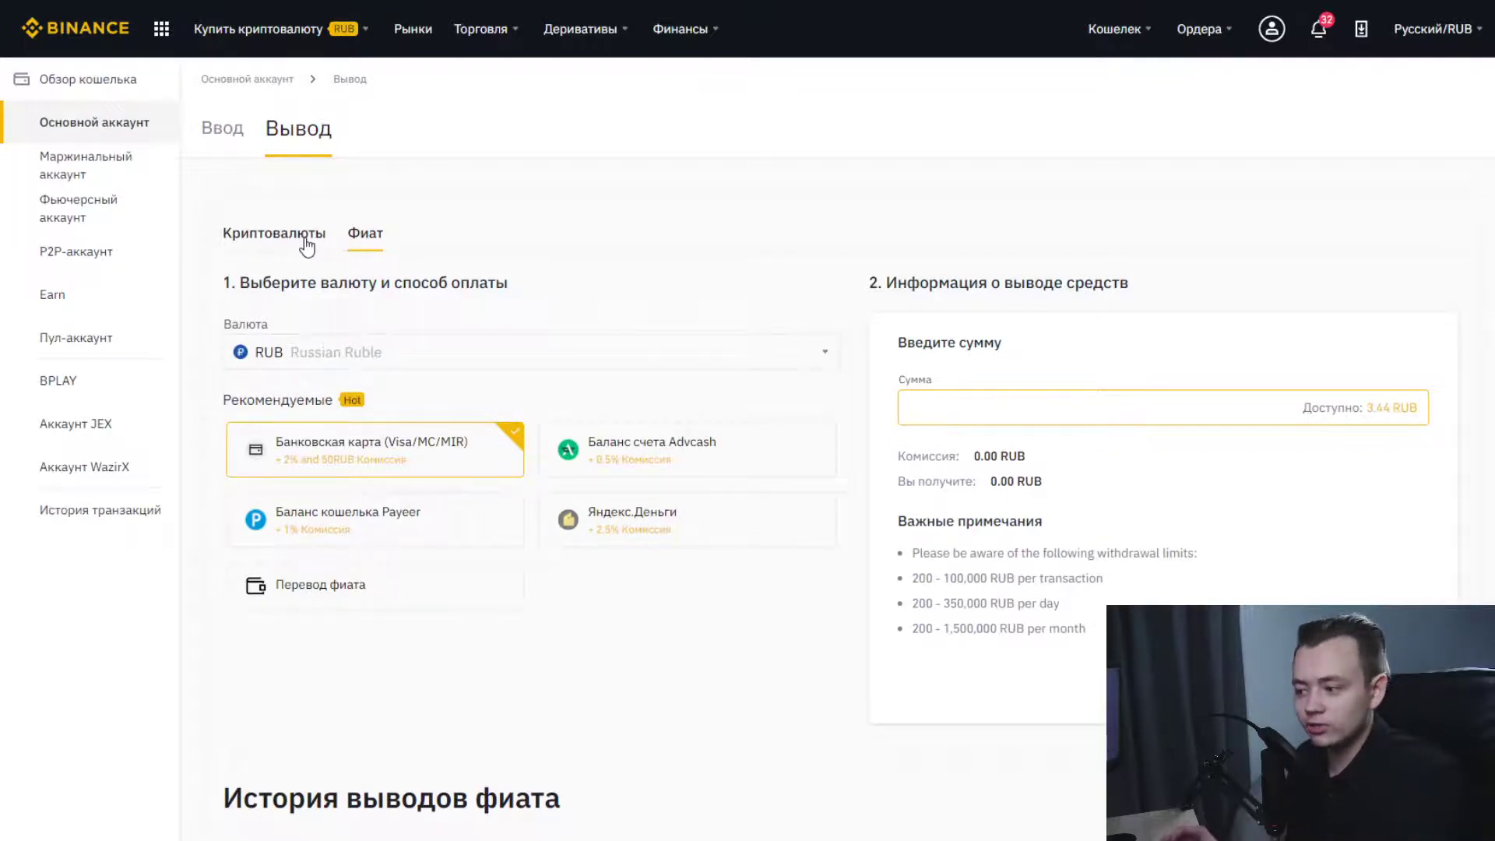
{"action": "left_click", "coordinate": [306, 246]}
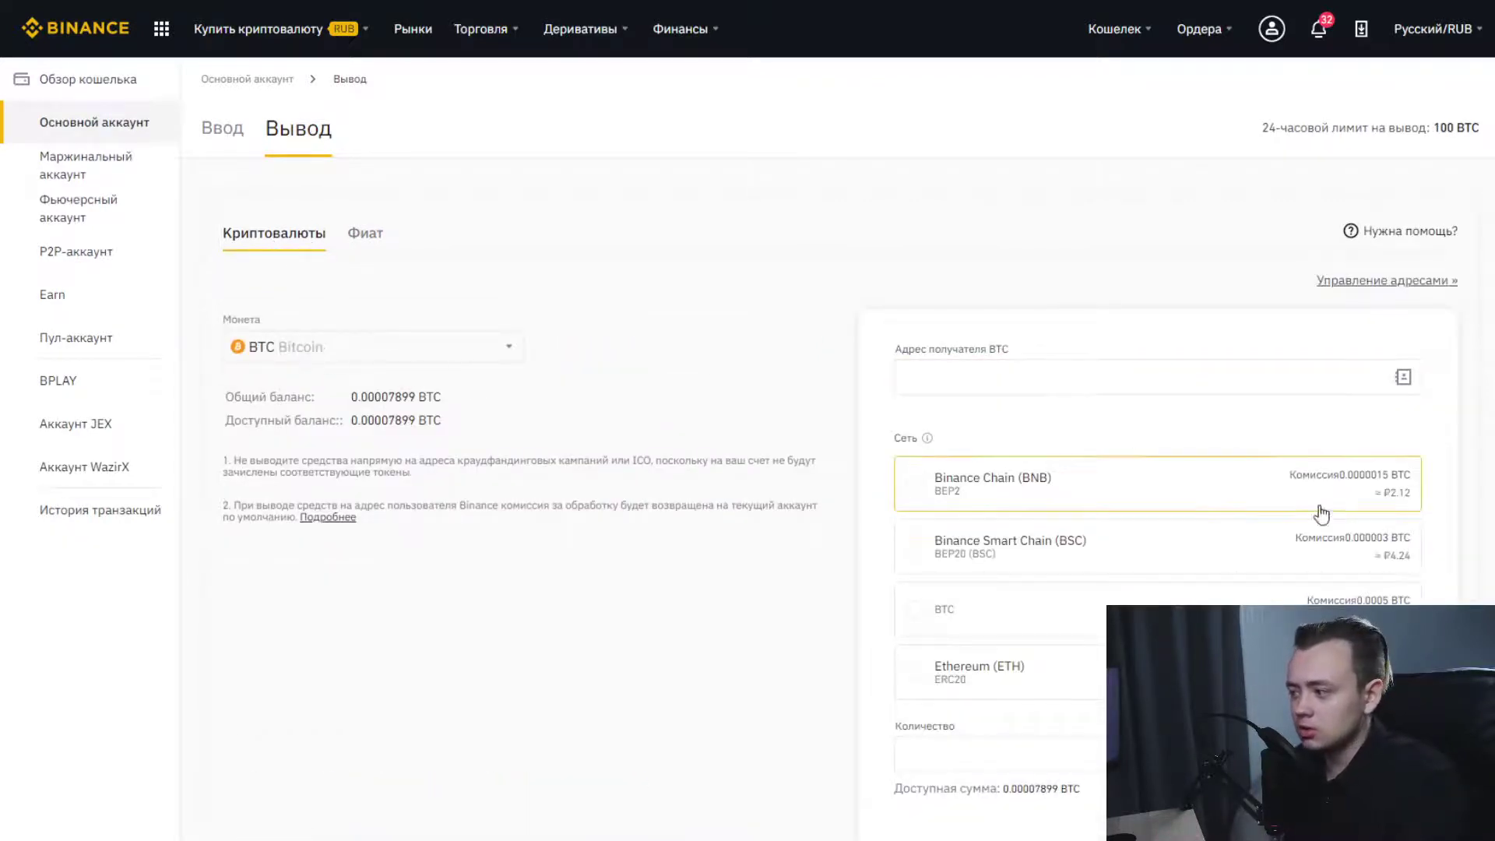
{"action": "left_click", "coordinate": [987, 381]}
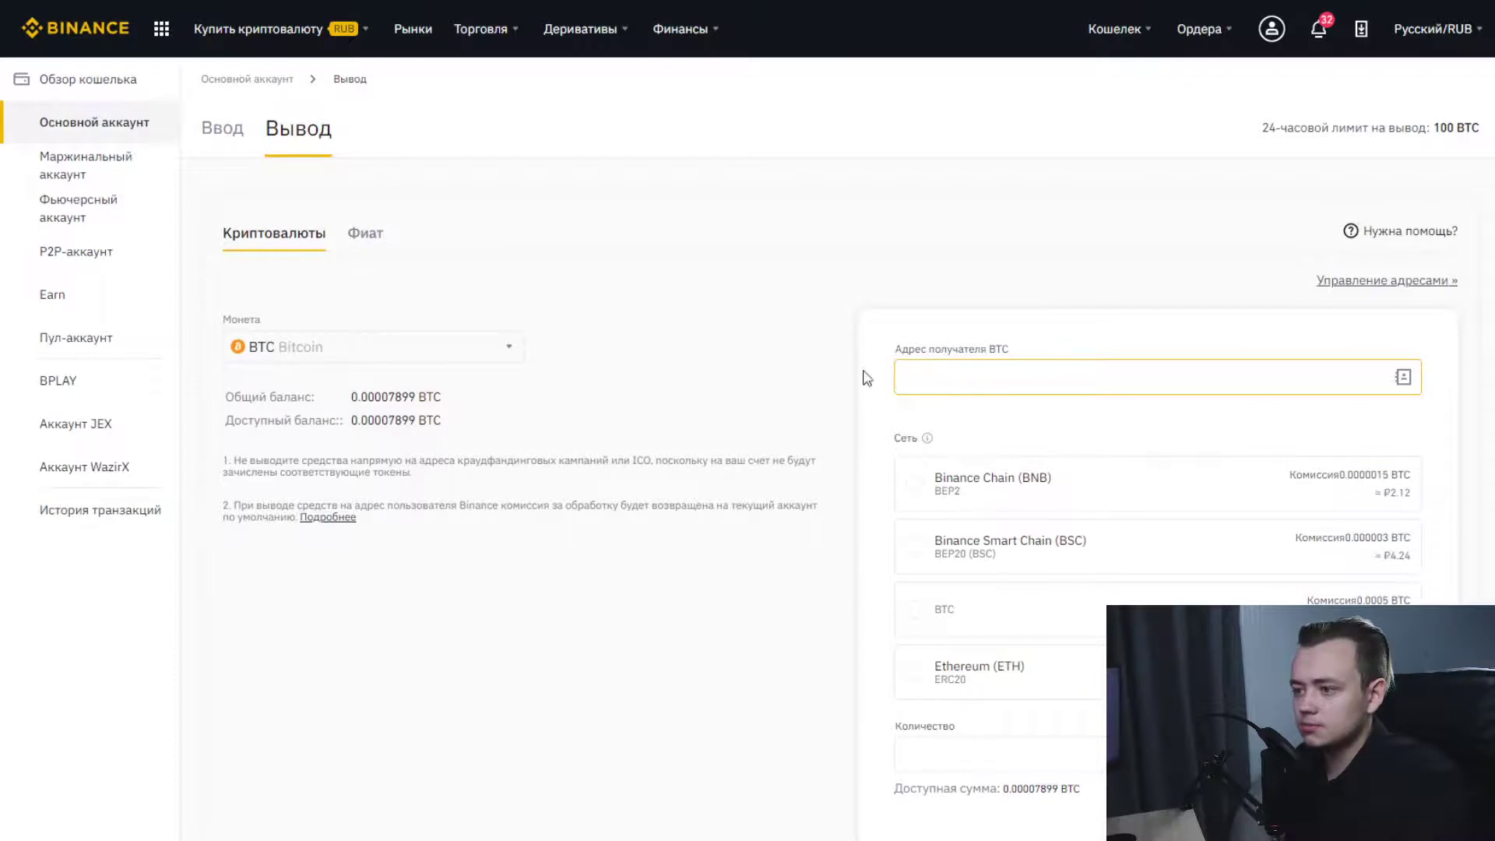
Switch to the cryptocurrency deposit for BTC and examine the wallet address on the BTC network.
{"action": "left_click", "coordinate": [235, 144]}
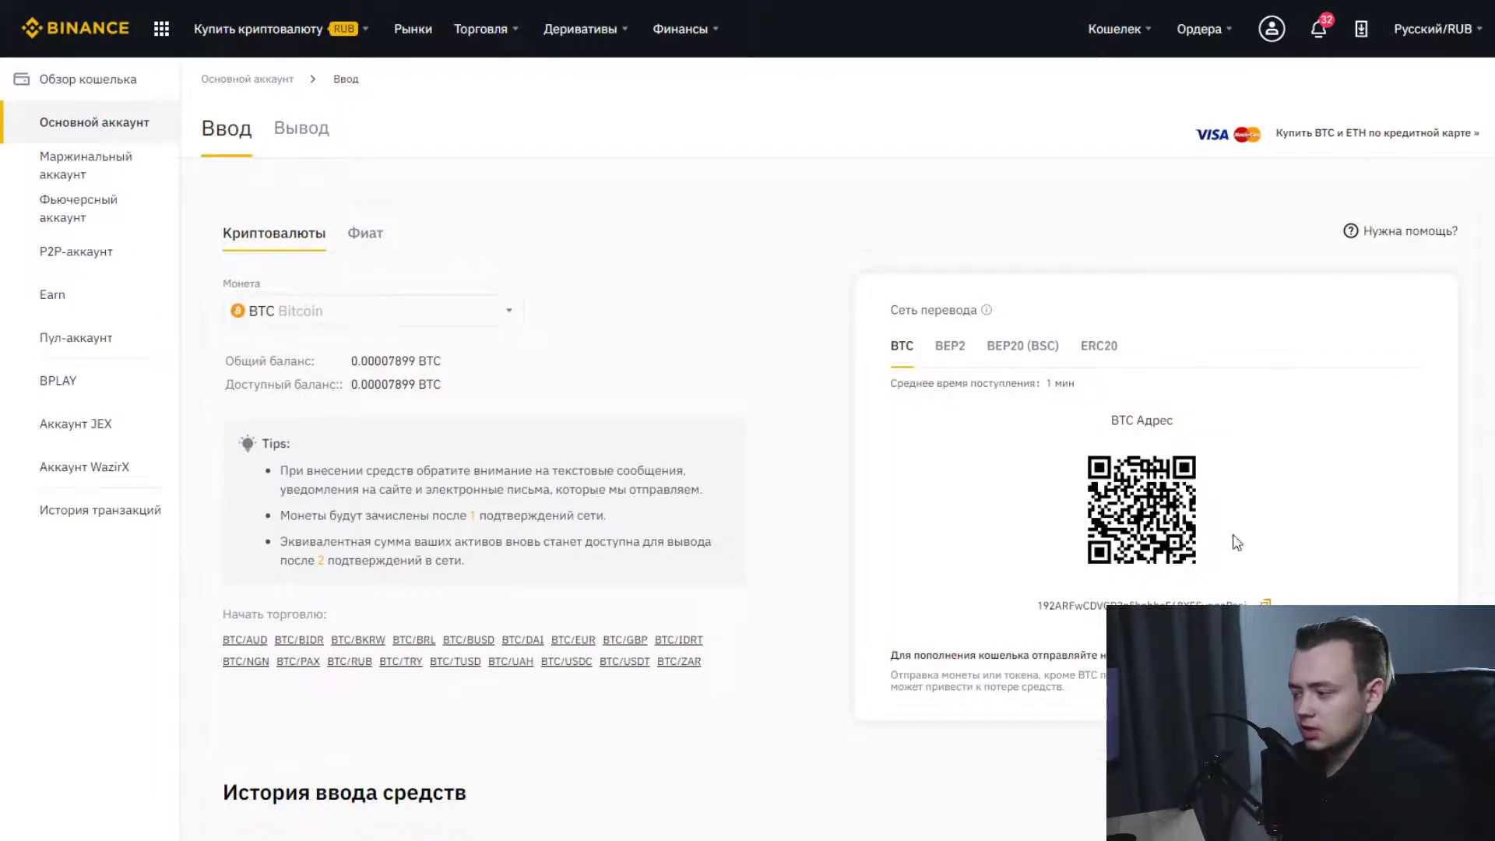
{"action": "left_click_drag", "start_coordinate": [1225, 605], "coordinate": [1141, 605]}
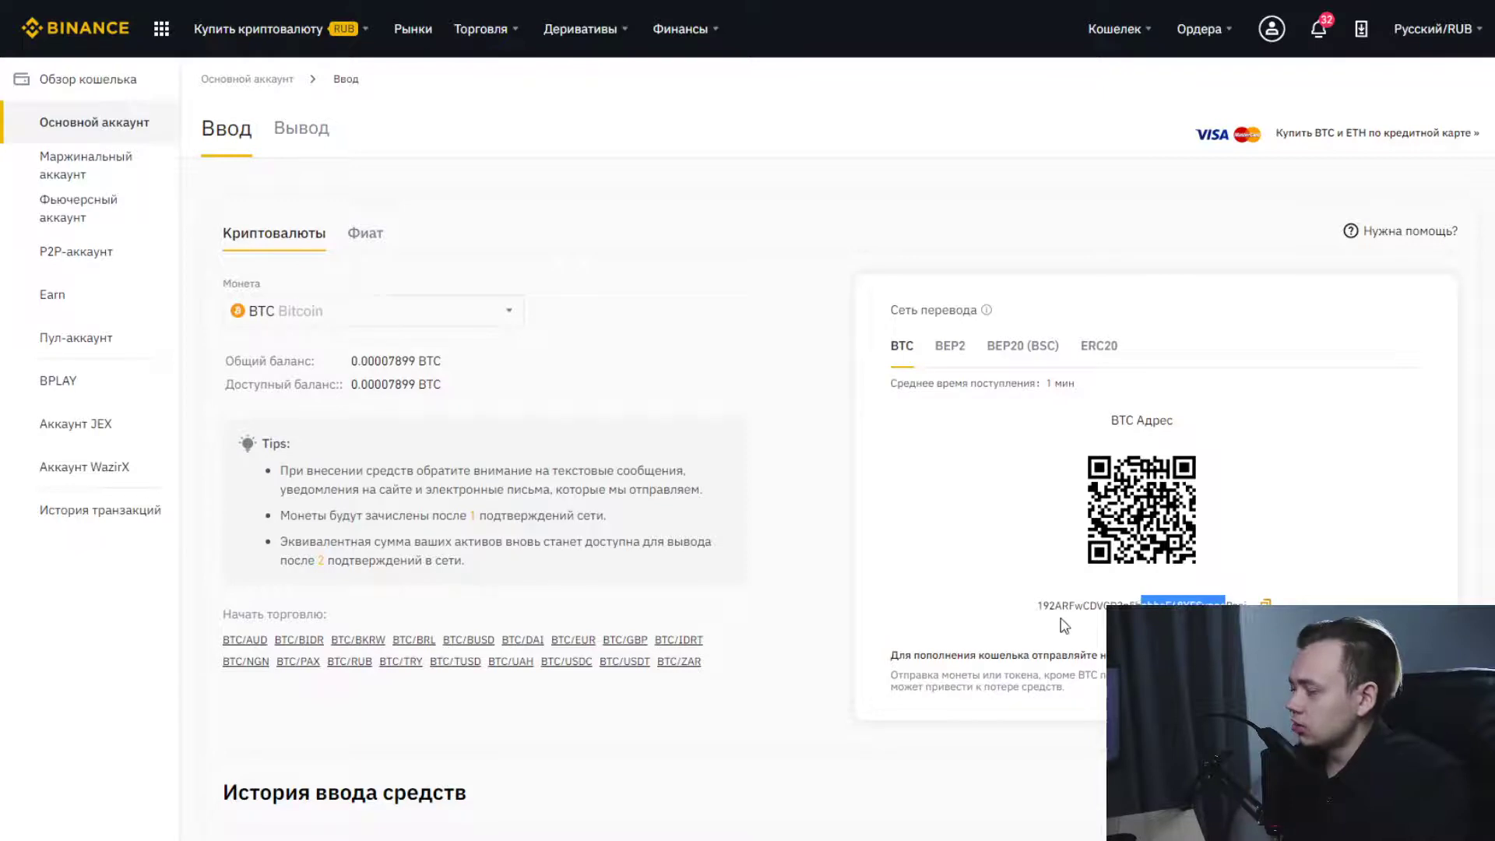
{"action": "left_click", "coordinate": [1128, 605]}
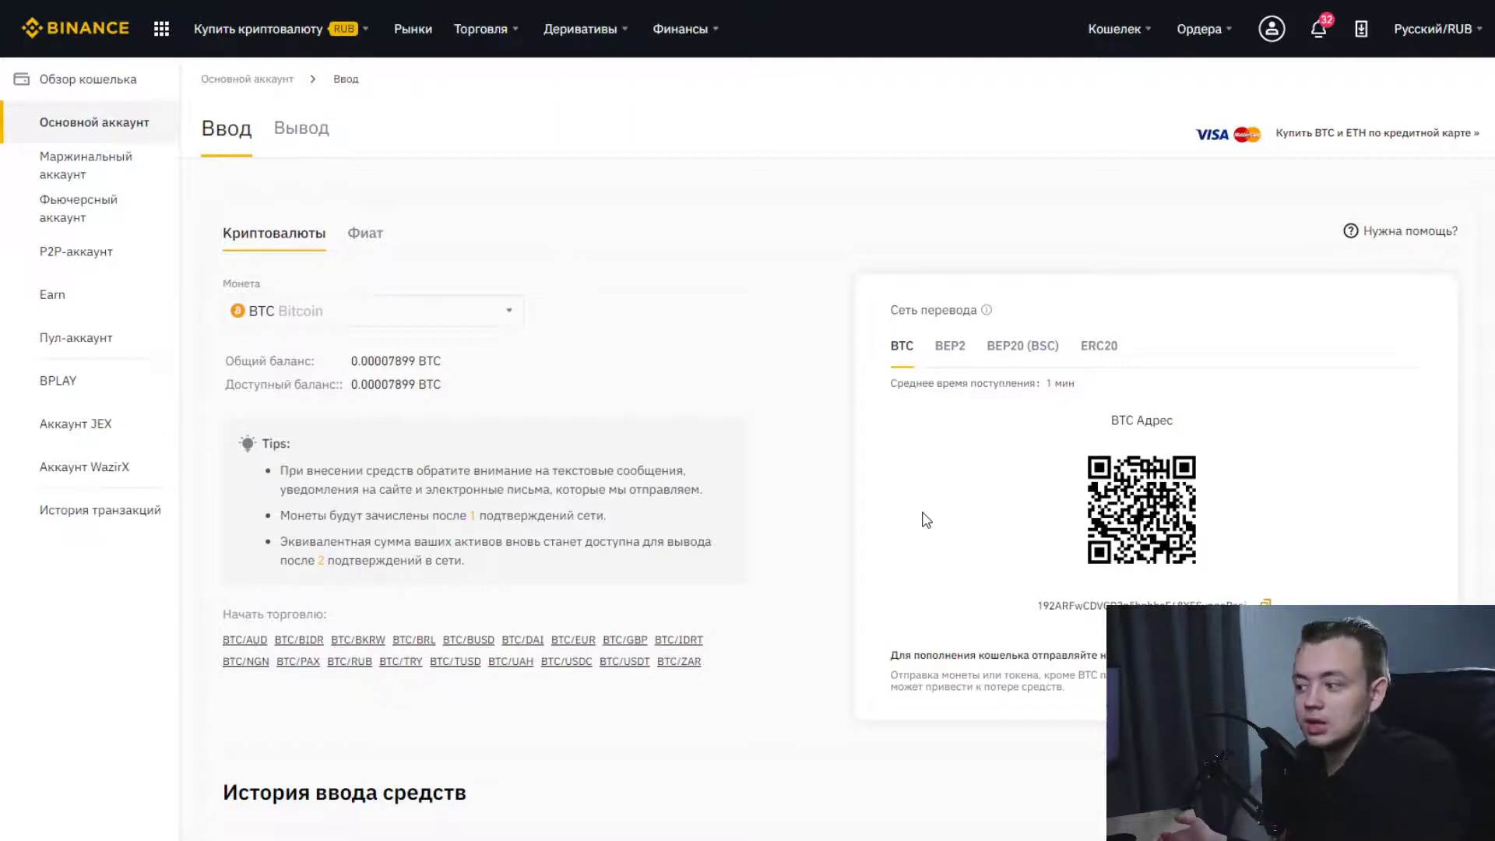
Return to the exchange's home page and view the list of cryptocurrency prices.
{"action": "left_click", "coordinate": [97, 35]}
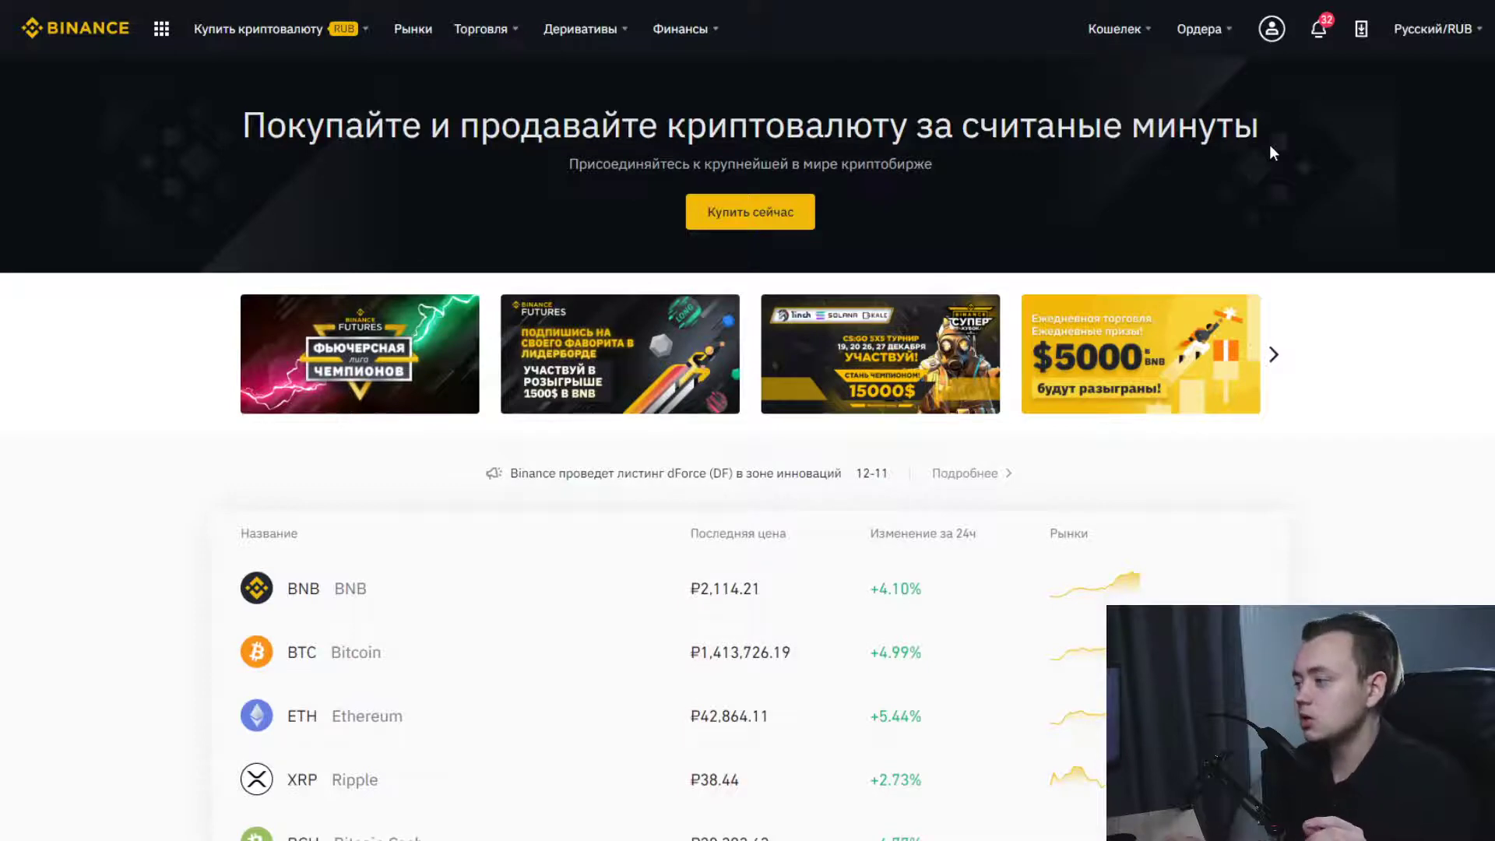
{"action": "scroll", "coordinate": [1472, 297], "scroll_direction": "down", "scroll_amount": 1}
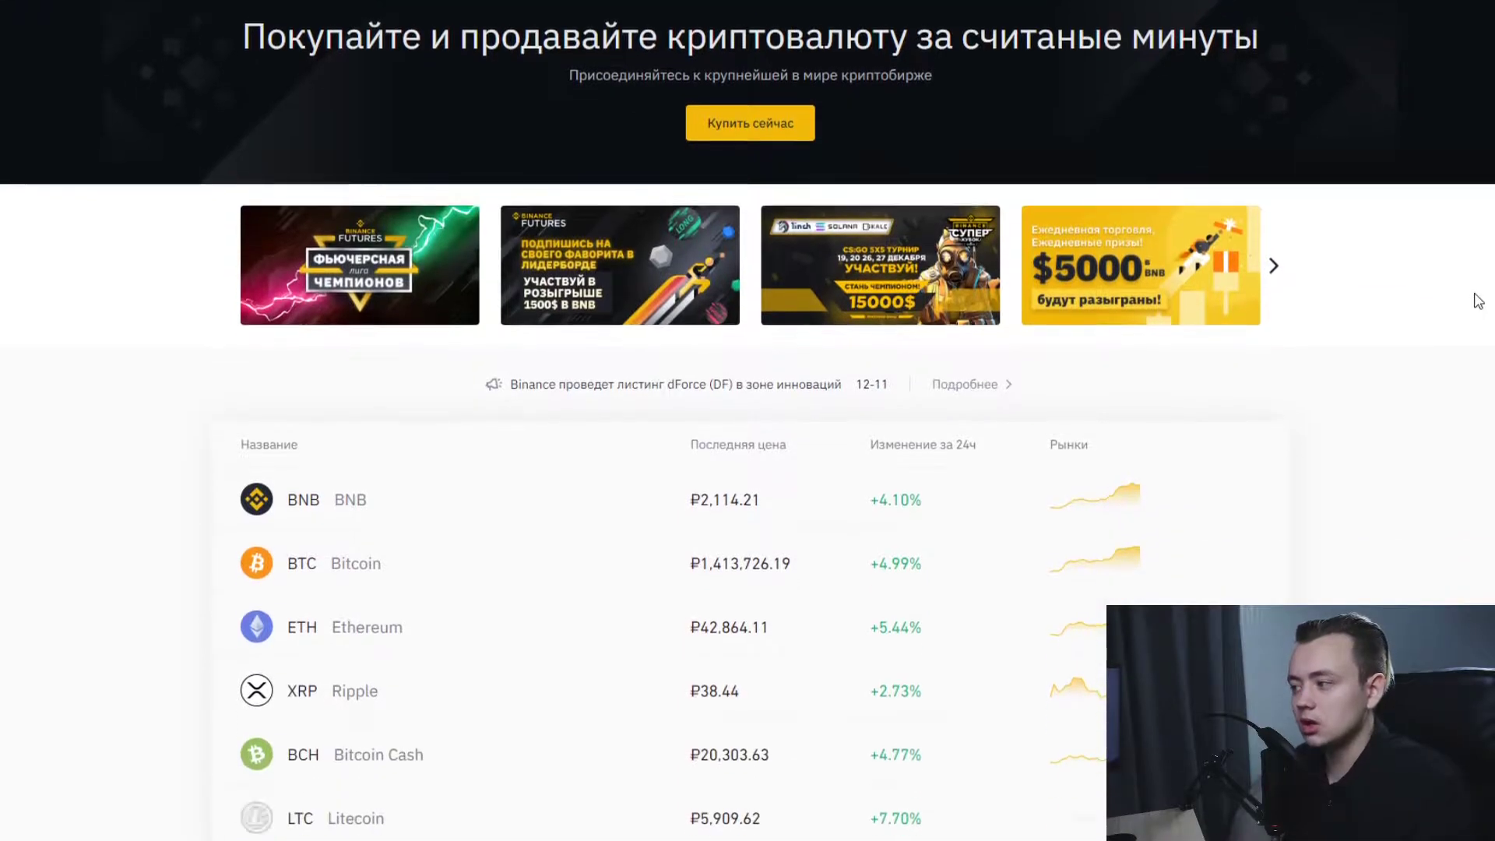
{"action": "scroll", "coordinate": [1478, 300], "scroll_direction": "up", "scroll_amount": 1}
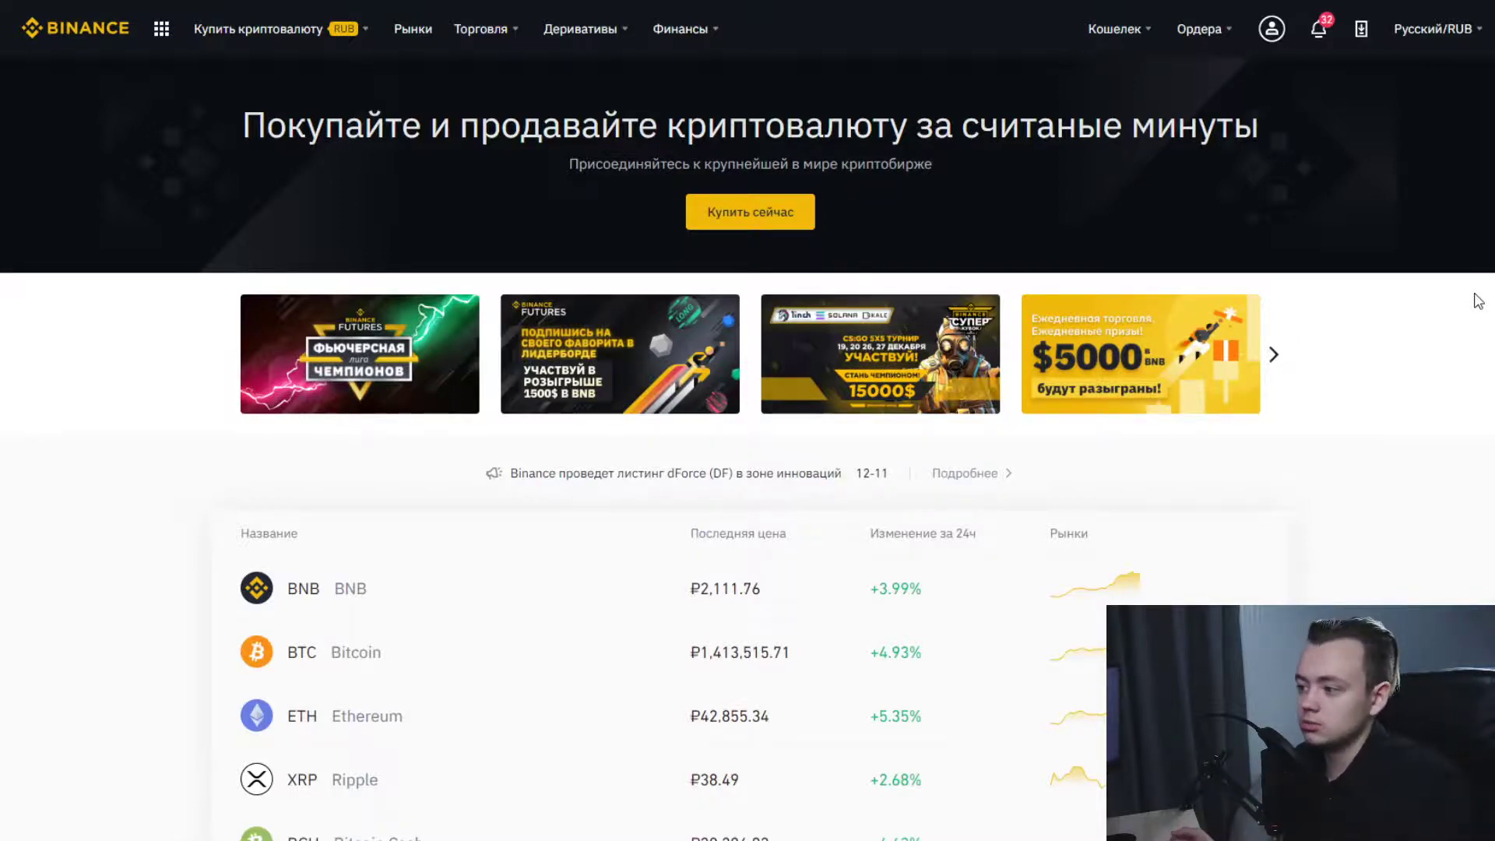
{"action": "scroll", "coordinate": [1478, 300], "scroll_direction": "down", "scroll_amount": 3}
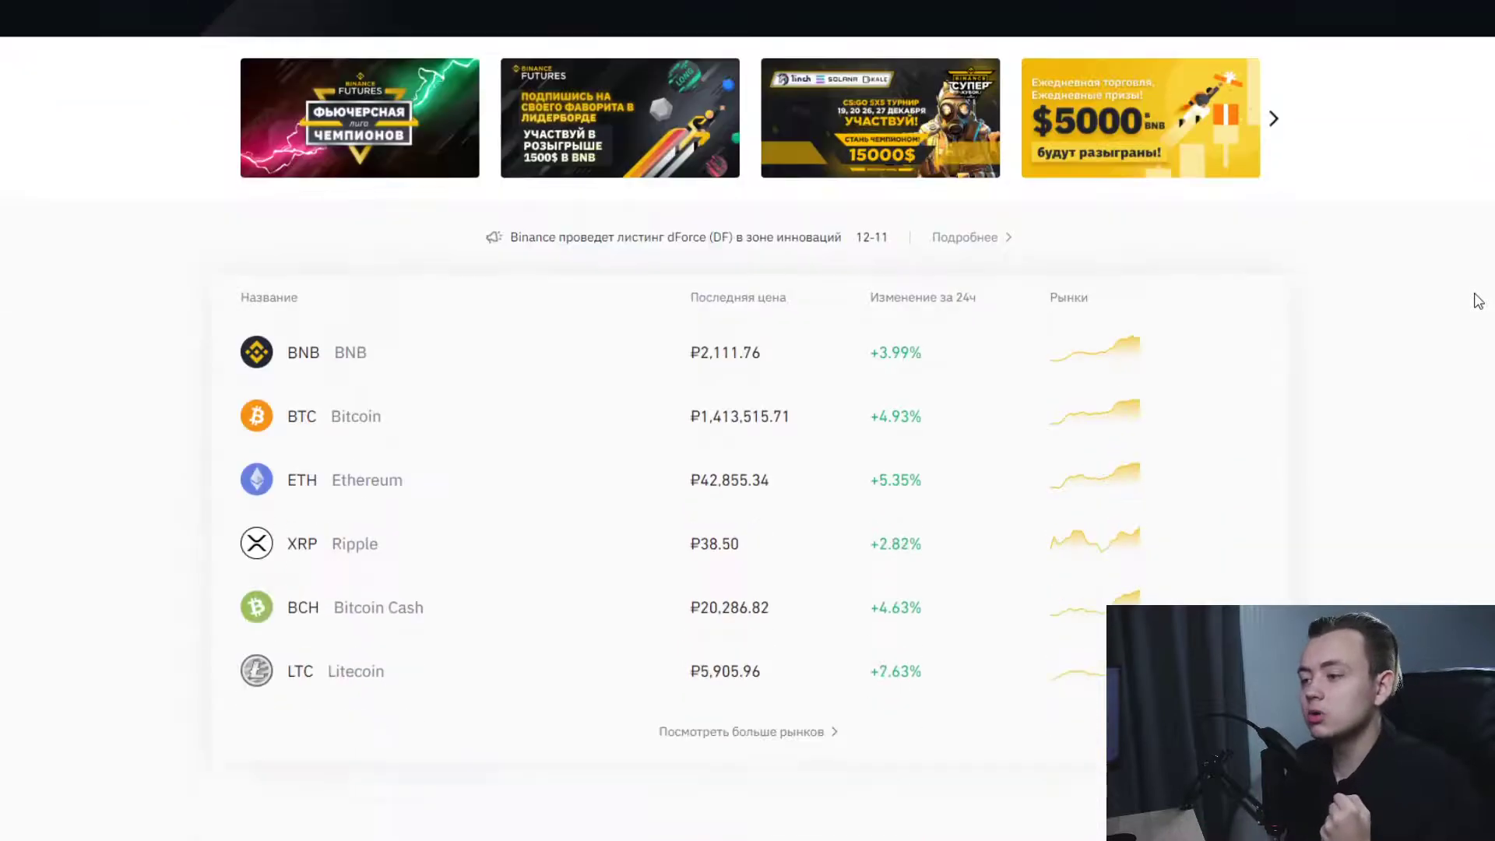
{"action": "scroll", "coordinate": [1478, 301], "scroll_direction": "up", "scroll_amount": 3}
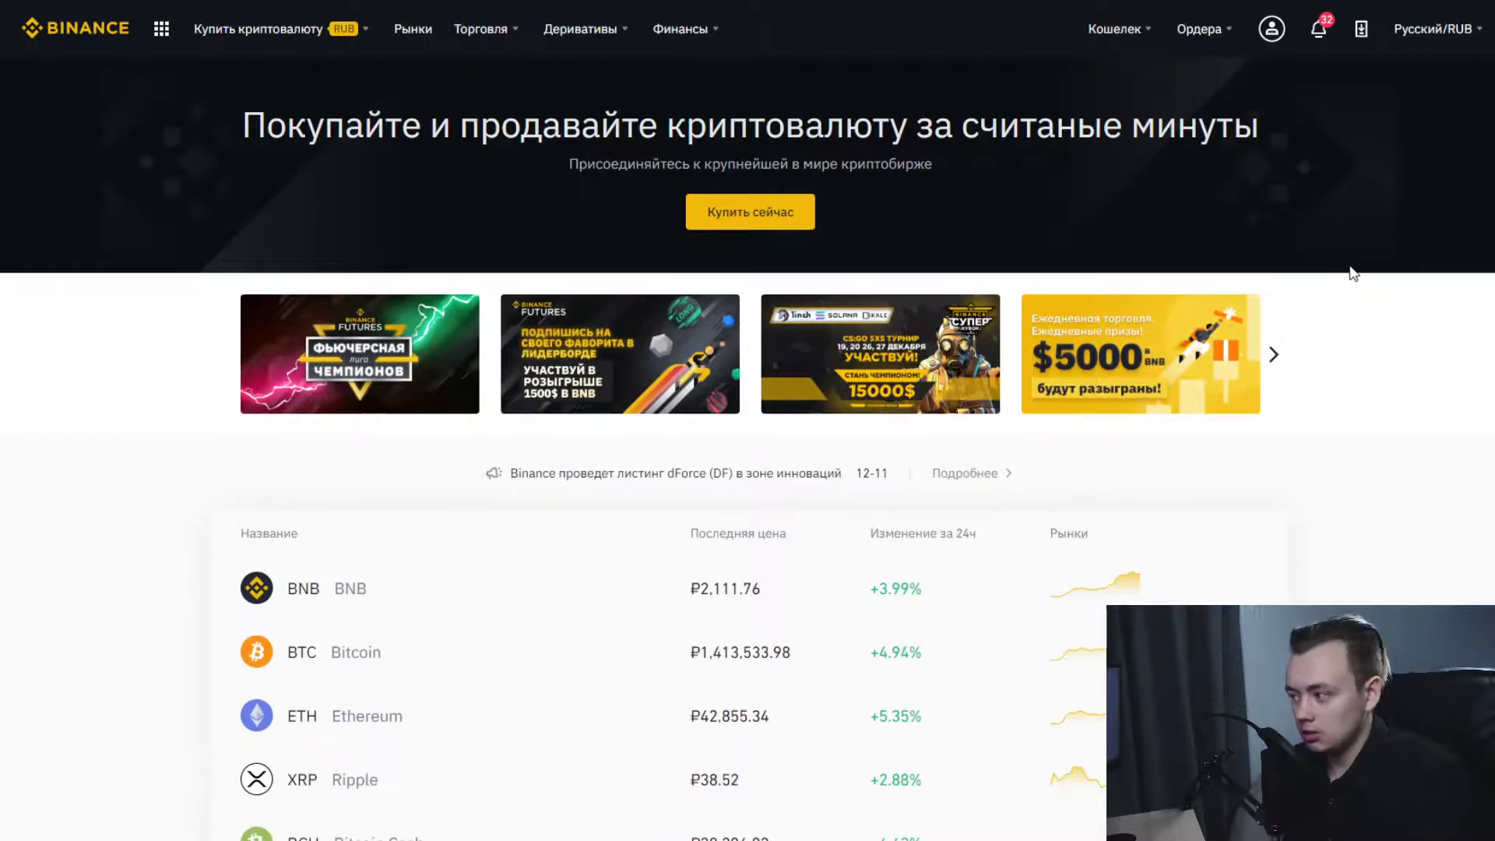
{"action": "scroll", "coordinate": [1355, 273], "scroll_direction": "down", "scroll_amount": 5}
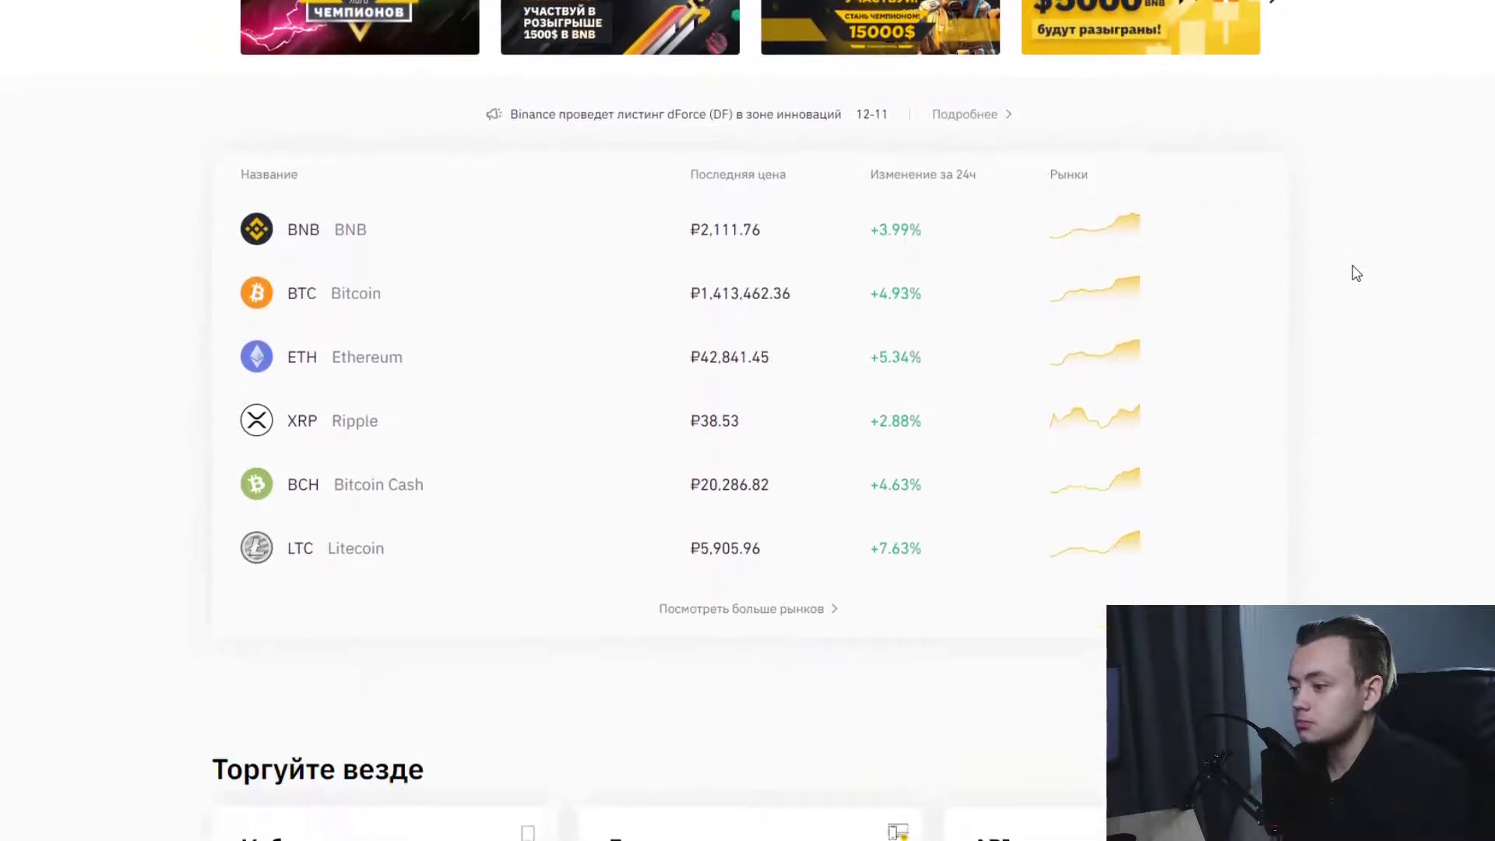
{"action": "scroll", "coordinate": [1355, 273], "scroll_direction": "up", "scroll_amount": 5}
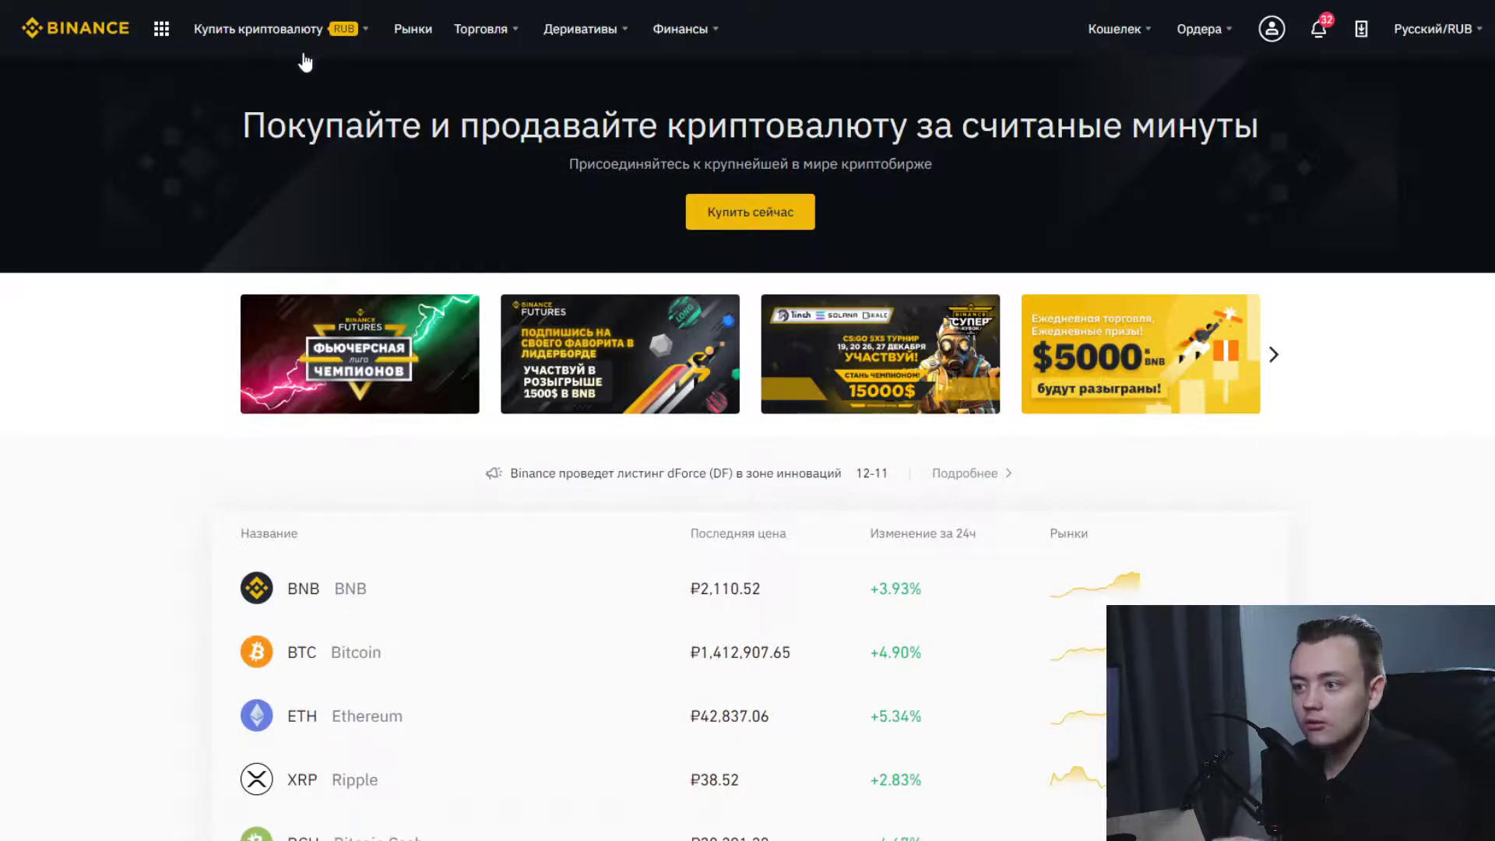
Open the deposit page, switch it to cryptocurrencies and examine the BTC wallet address on the BTC network.
{"action": "mouse_move", "coordinate": [357, 67]}
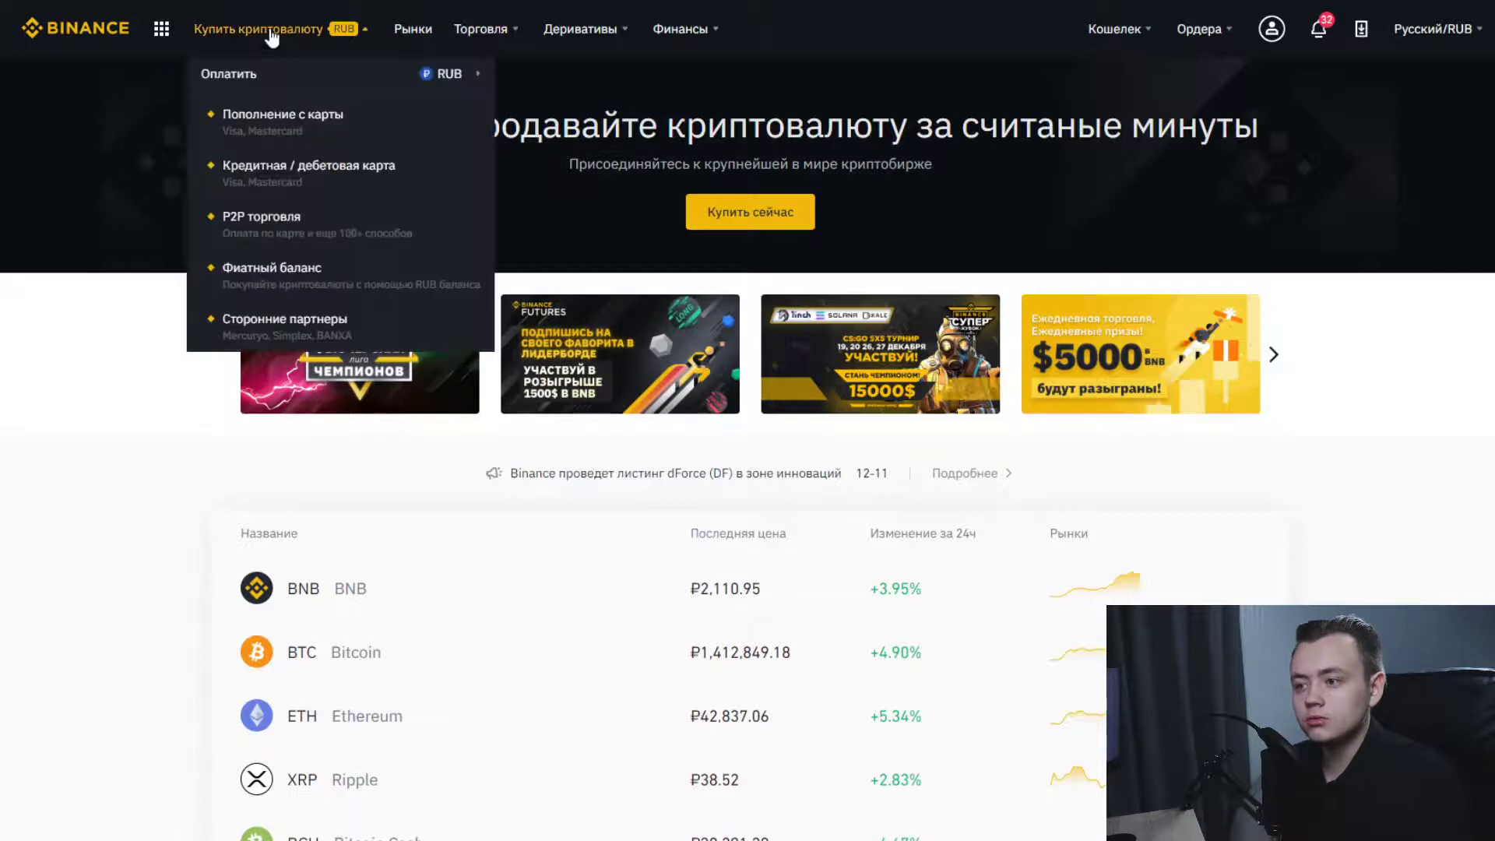
{"action": "left_click", "coordinate": [287, 139]}
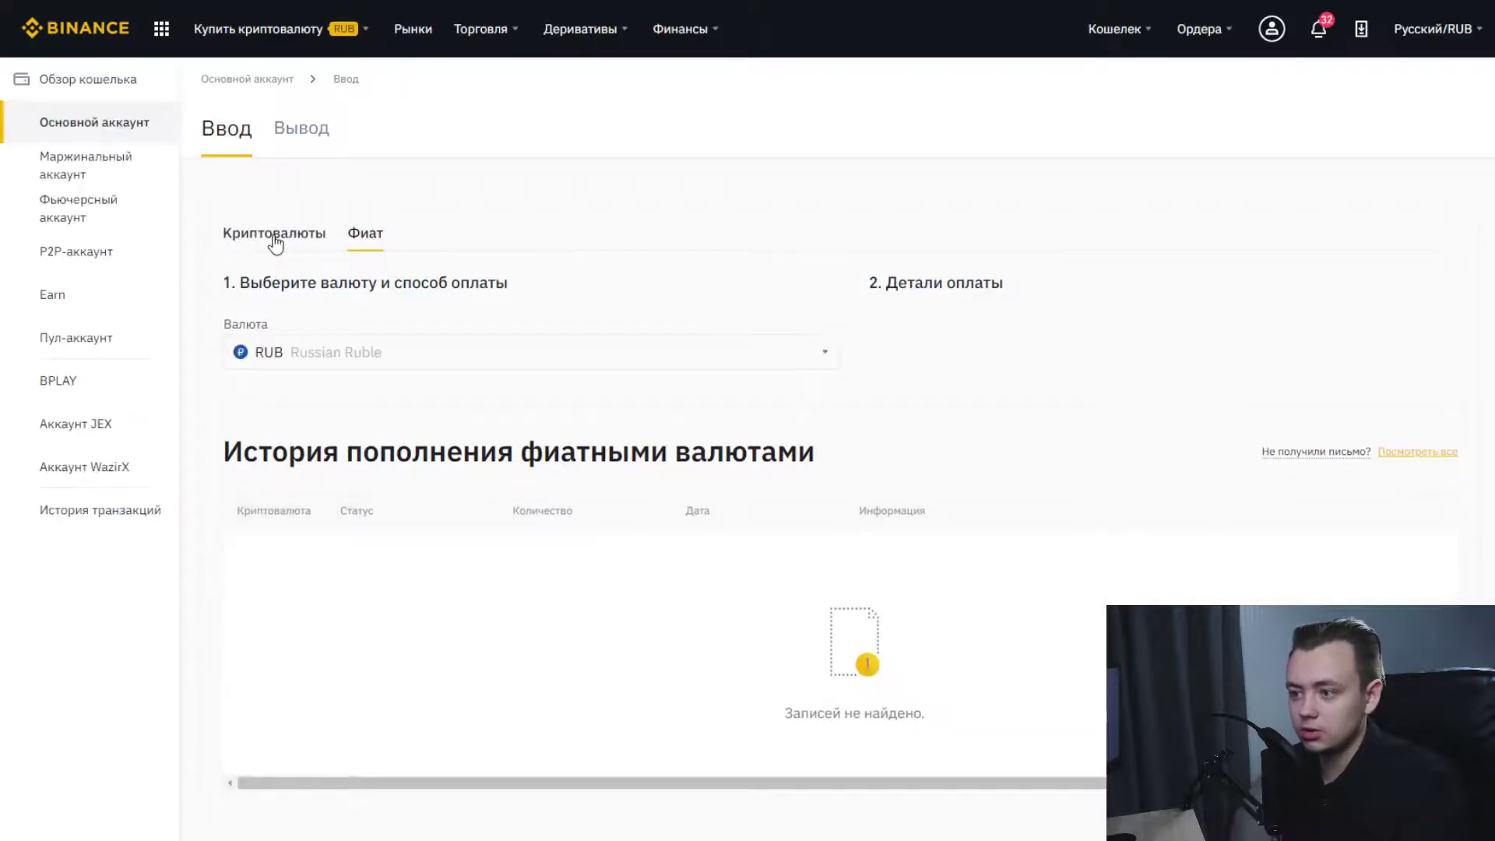
{"action": "left_click", "coordinate": [274, 242]}
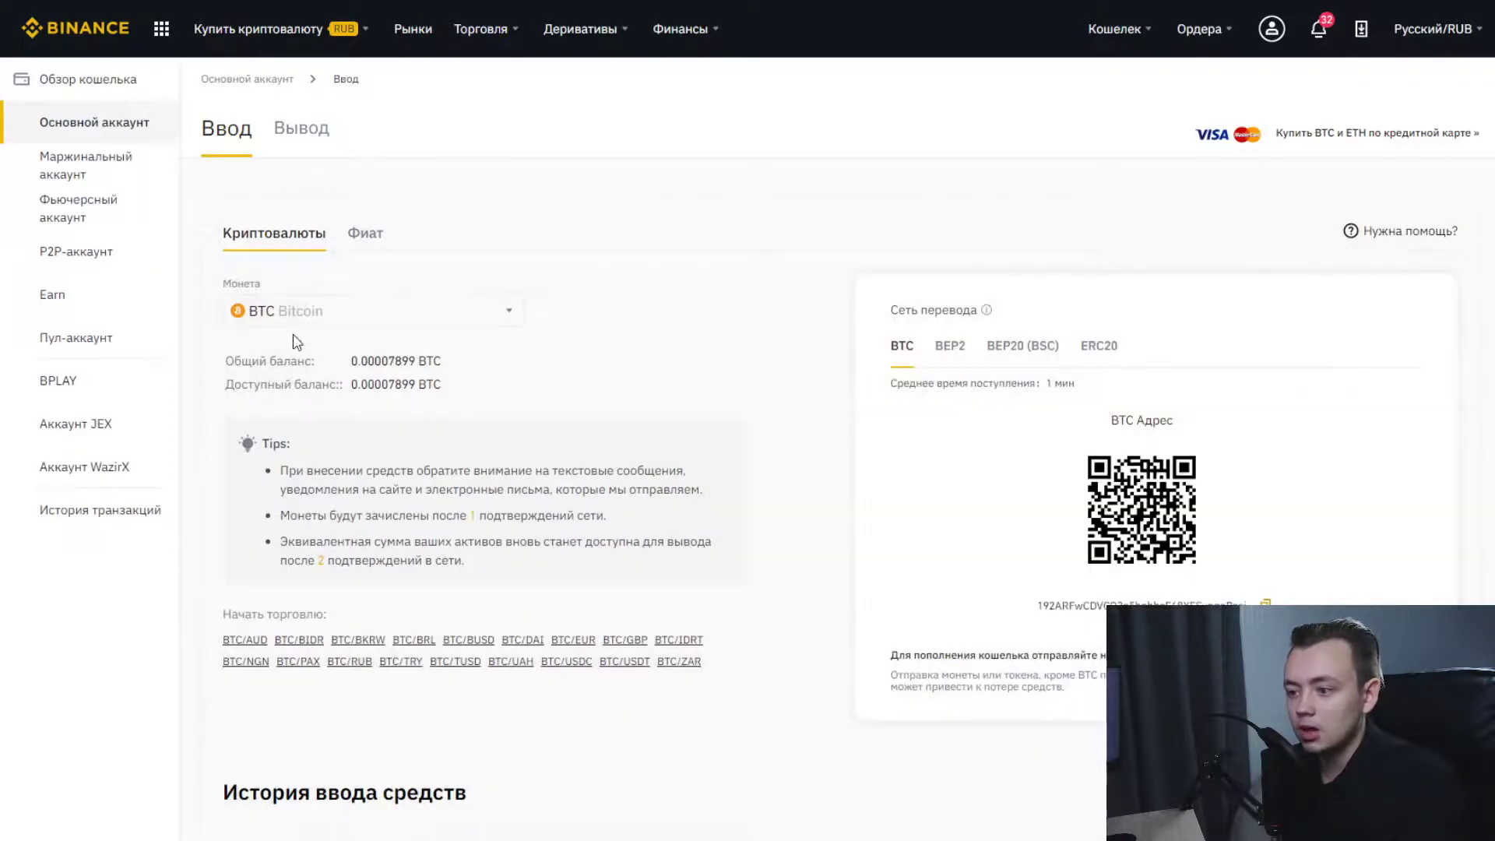
{"action": "left_click_drag", "start_coordinate": [1038, 613], "coordinate": [1246, 611]}
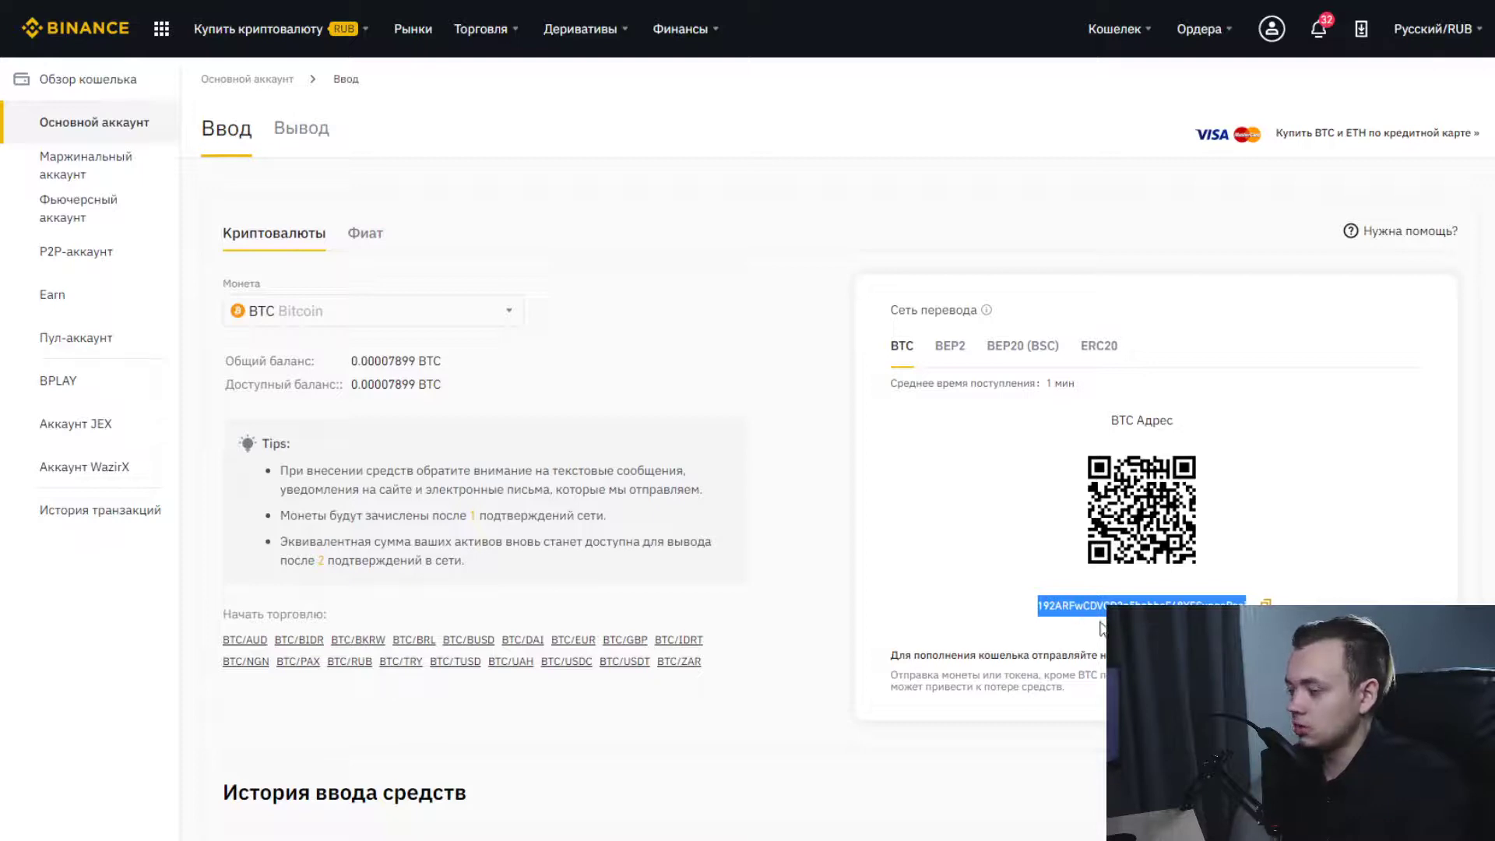
{"action": "left_click", "coordinate": [993, 548]}
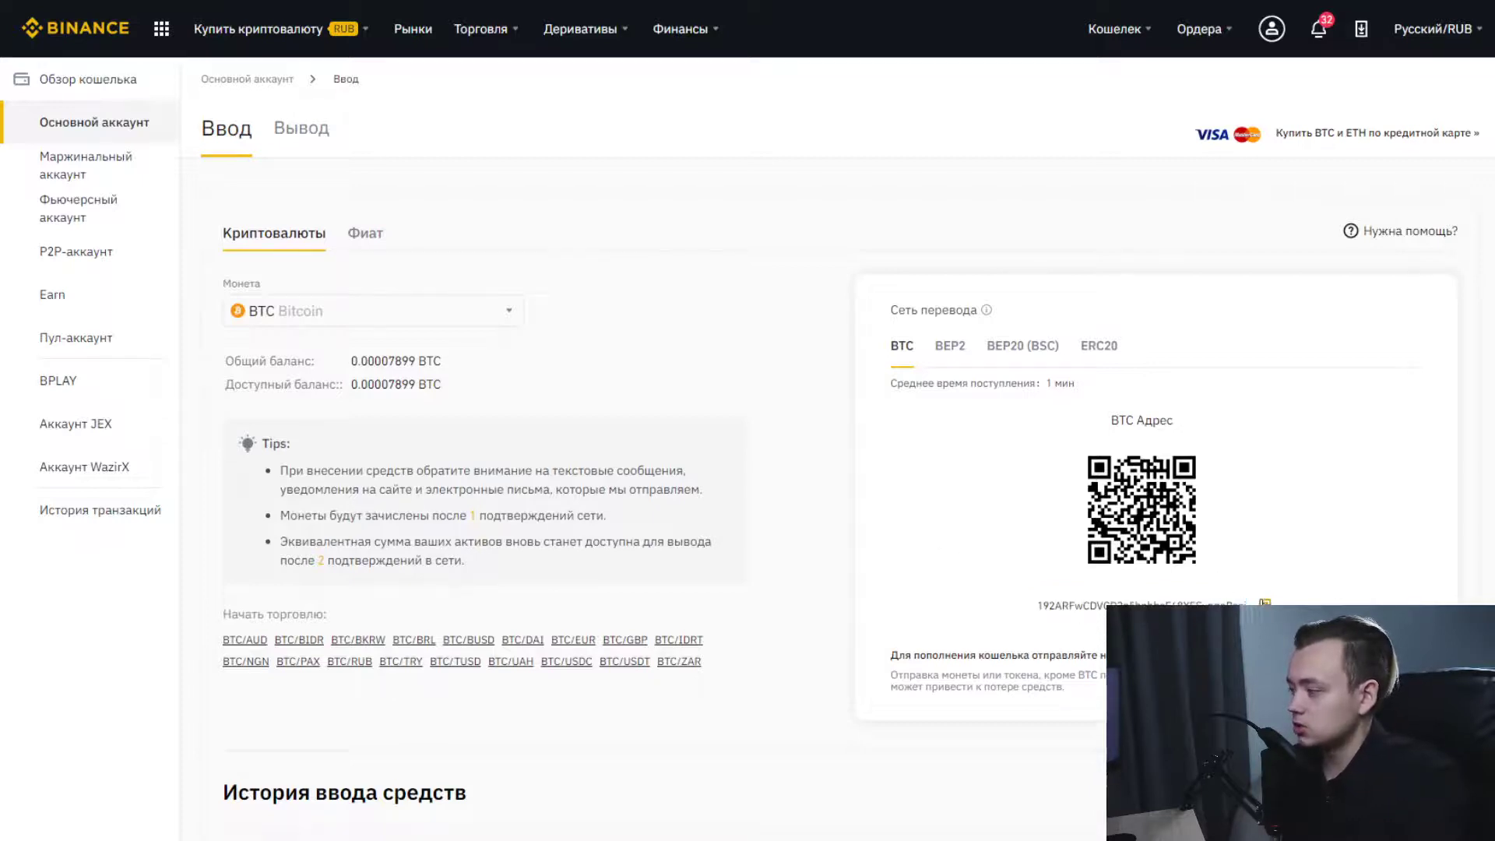
{"action": "scroll", "coordinate": [1265, 523], "scroll_direction": "down", "scroll_amount": 1}
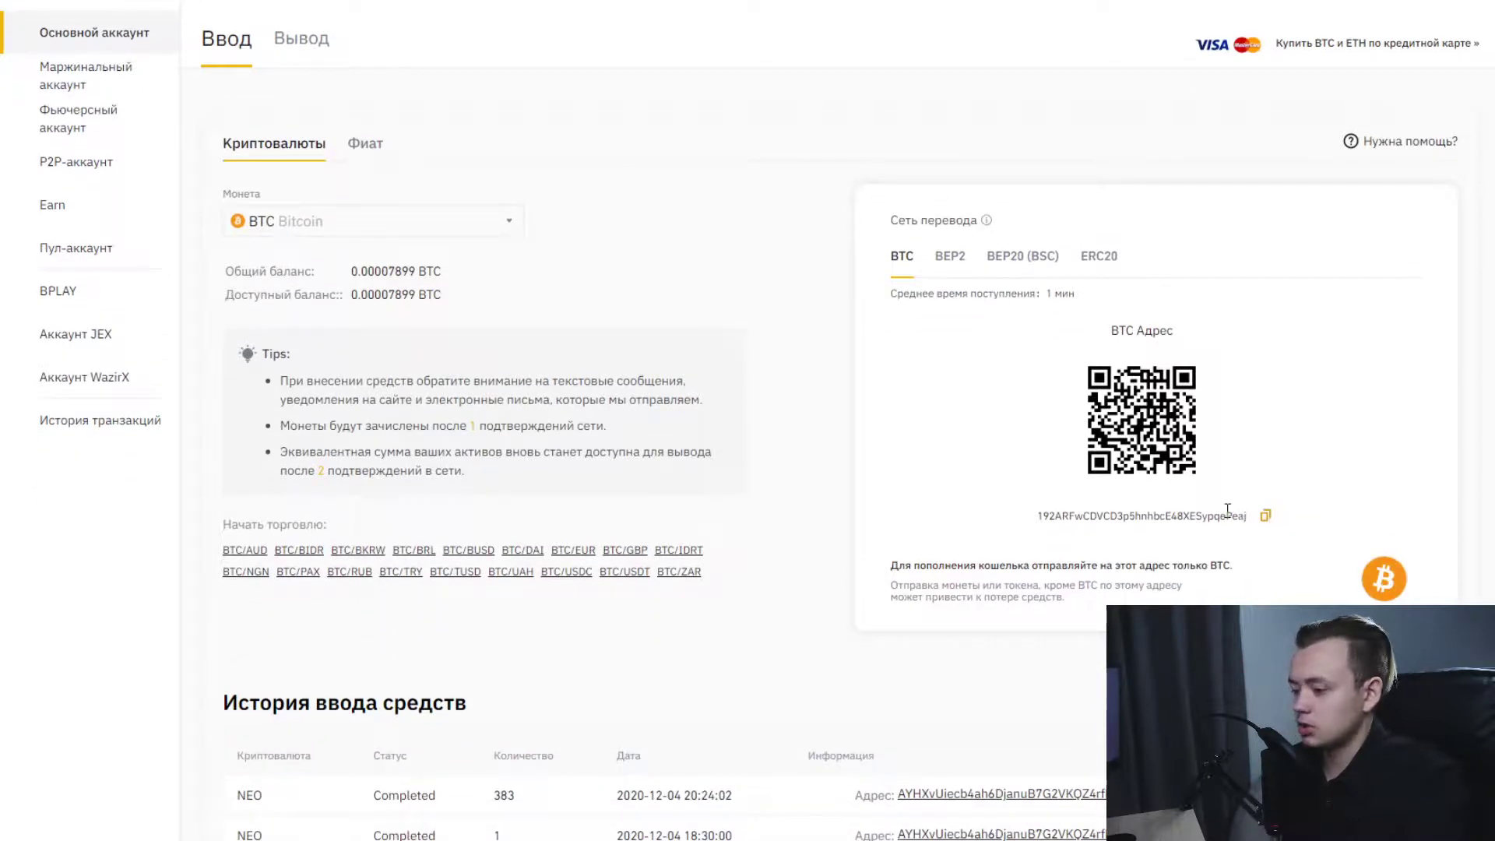
{"action": "scroll", "coordinate": [1238, 512], "scroll_direction": "up", "scroll_amount": 1}
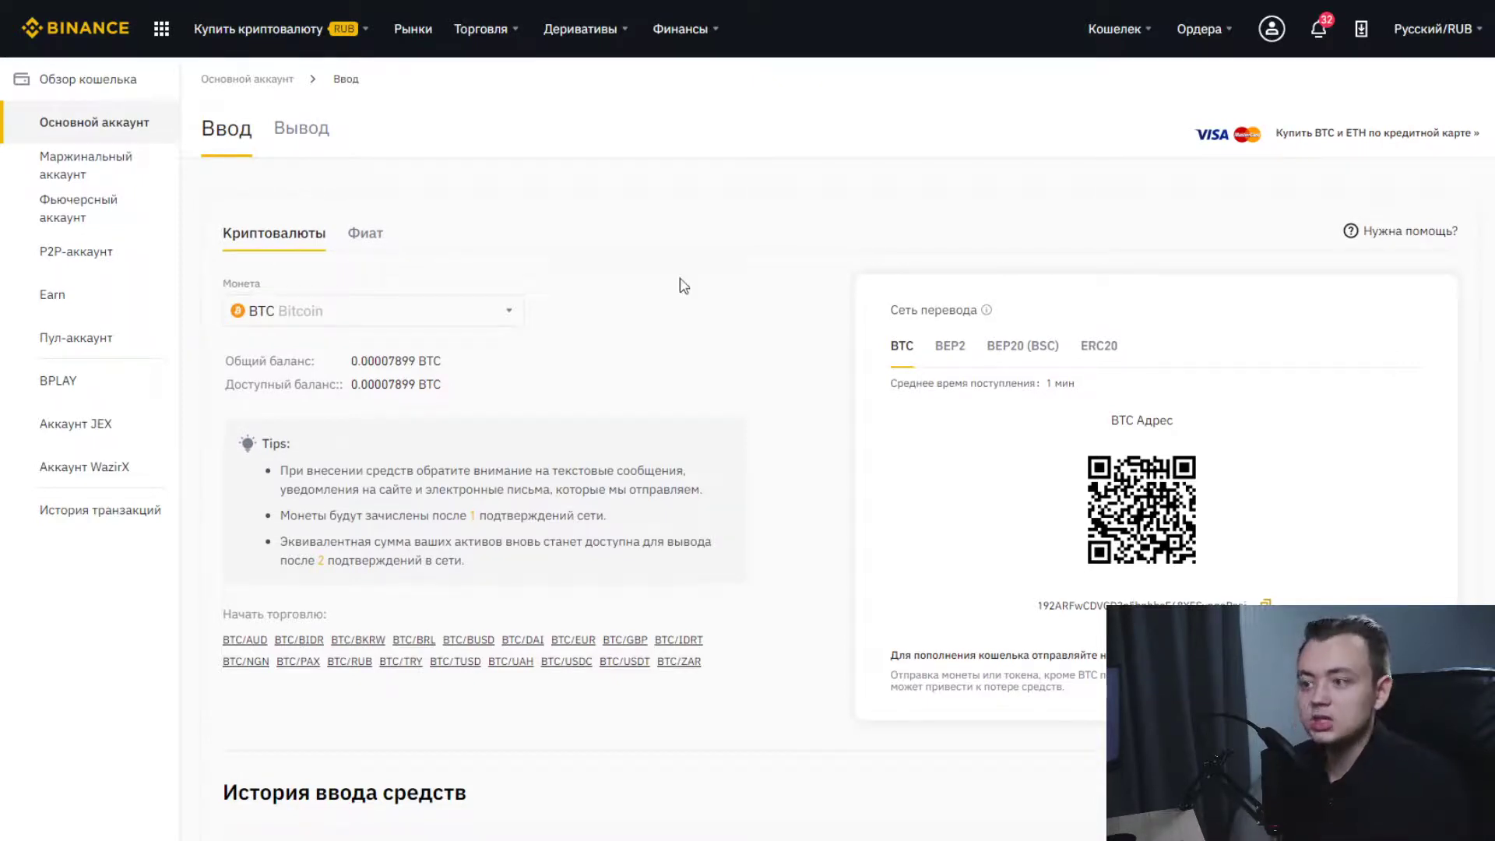
Open the ruble deposit by bank card (Visa/MC).
{"action": "mouse_move", "coordinate": [307, 35]}
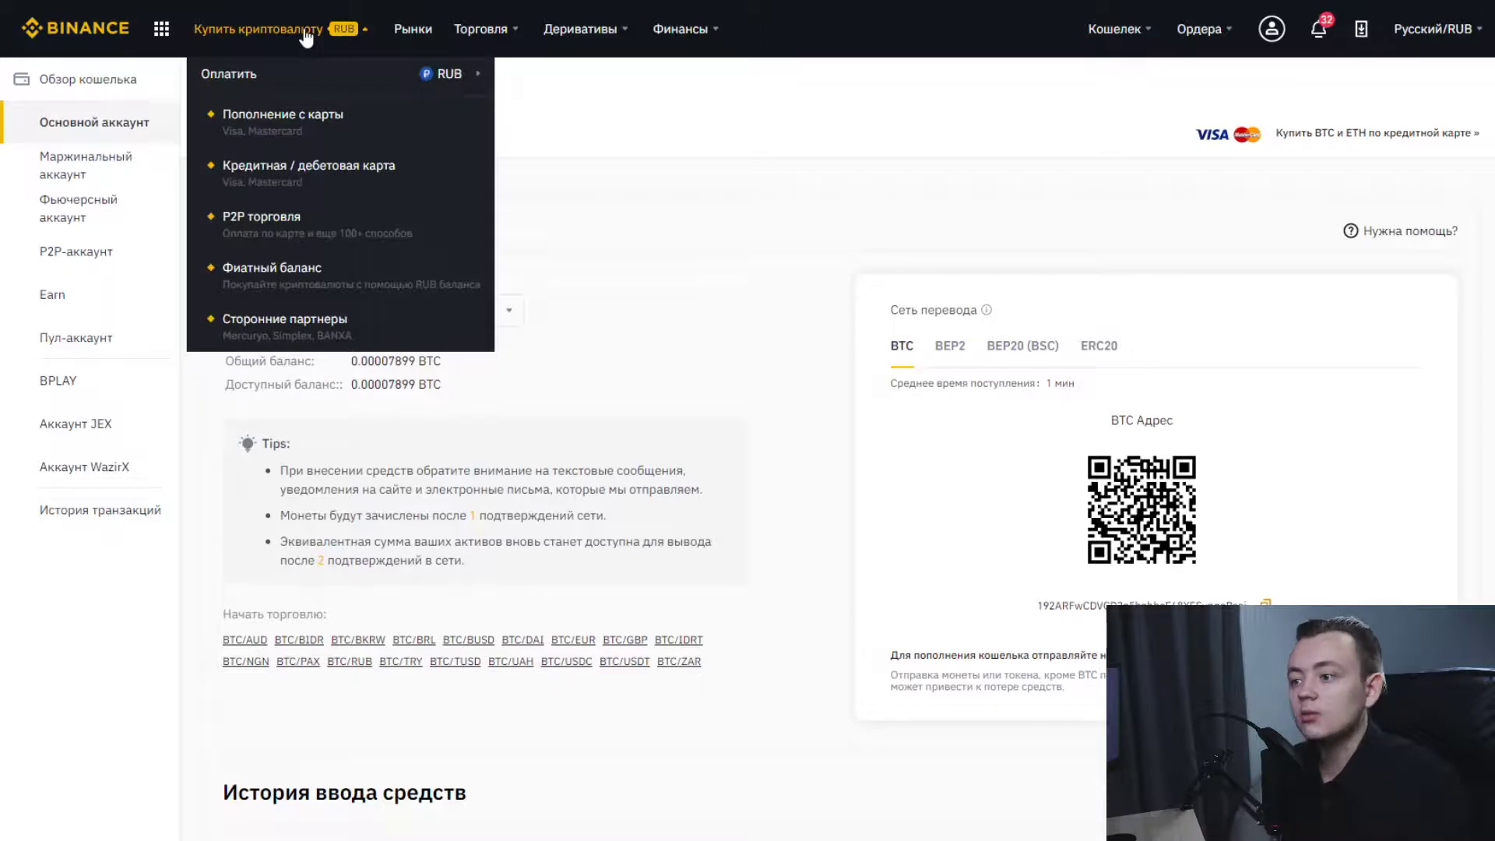
{"action": "left_click", "coordinate": [312, 128]}
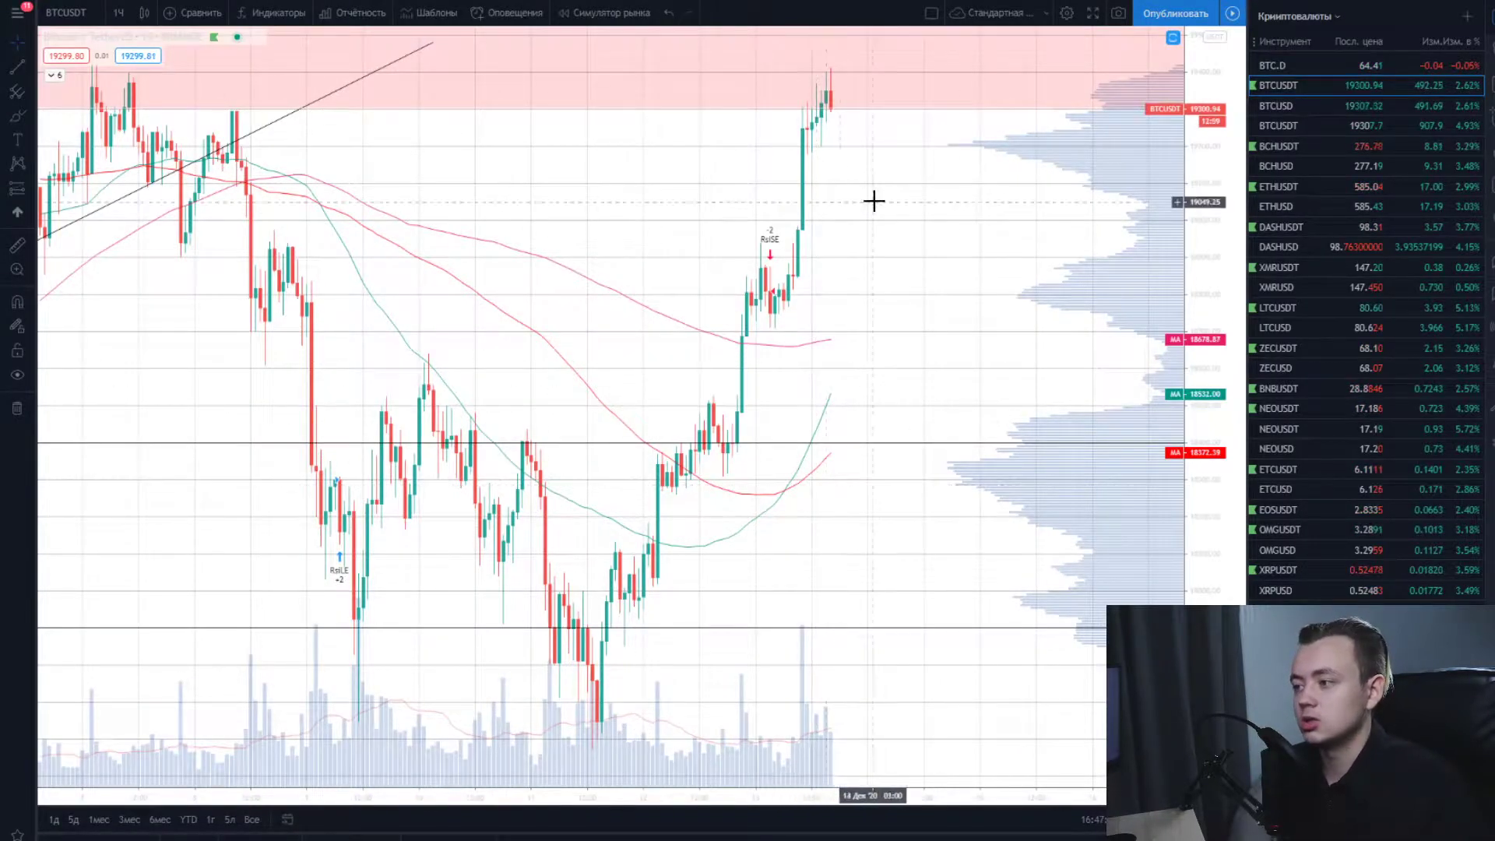
Switch to the TradingView BTCUSDT chart, sketch a falling price path and target area with the brush after the last candle, and undo the drawings.
{"action": "left_click_drag", "start_coordinate": [871, 200], "coordinate": [768, 124]}
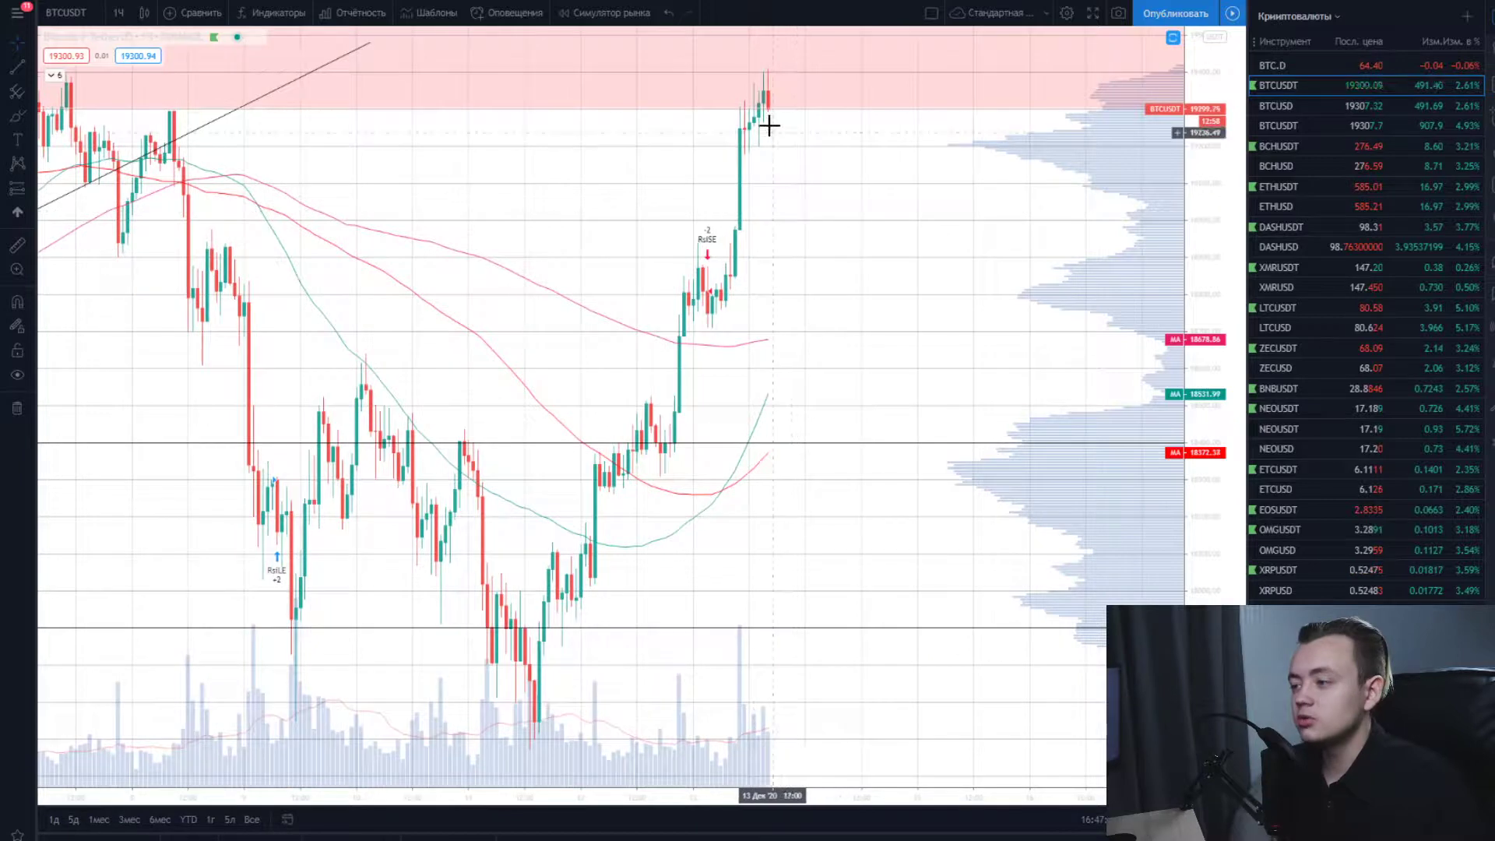
{"action": "left_click", "coordinate": [17, 117]}
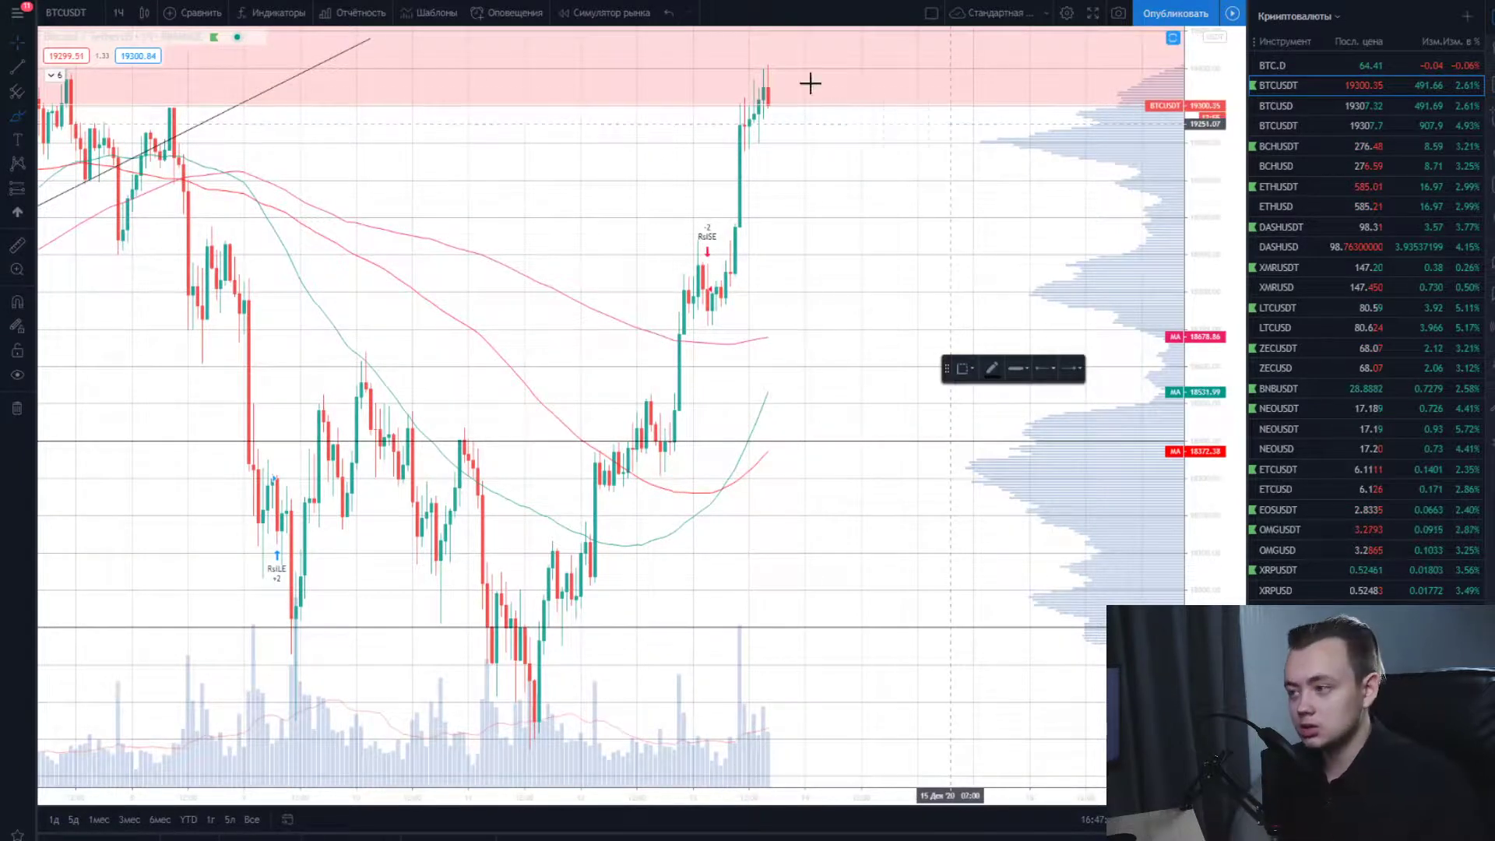
{"action": "mouse_move", "coordinate": [748, 86]}
{"action": "left_mouse_down"}
{"action": "mouse_move", "coordinate": [777, 79]}
{"action": "mouse_move", "coordinate": [741, 109]}
{"action": "mouse_move", "coordinate": [778, 98]}
{"action": "mouse_move", "coordinate": [832, 265]}
{"action": "mouse_move", "coordinate": [823, 308]}
{"action": "mouse_move", "coordinate": [814, 233]}
{"action": "mouse_move", "coordinate": [777, 272]}
{"action": "mouse_move", "coordinate": [786, 257]}
{"action": "left_mouse_up"}
{"action": "key", "text": "ctrl+z"}
{"action": "key", "text": "ctrl+z"}
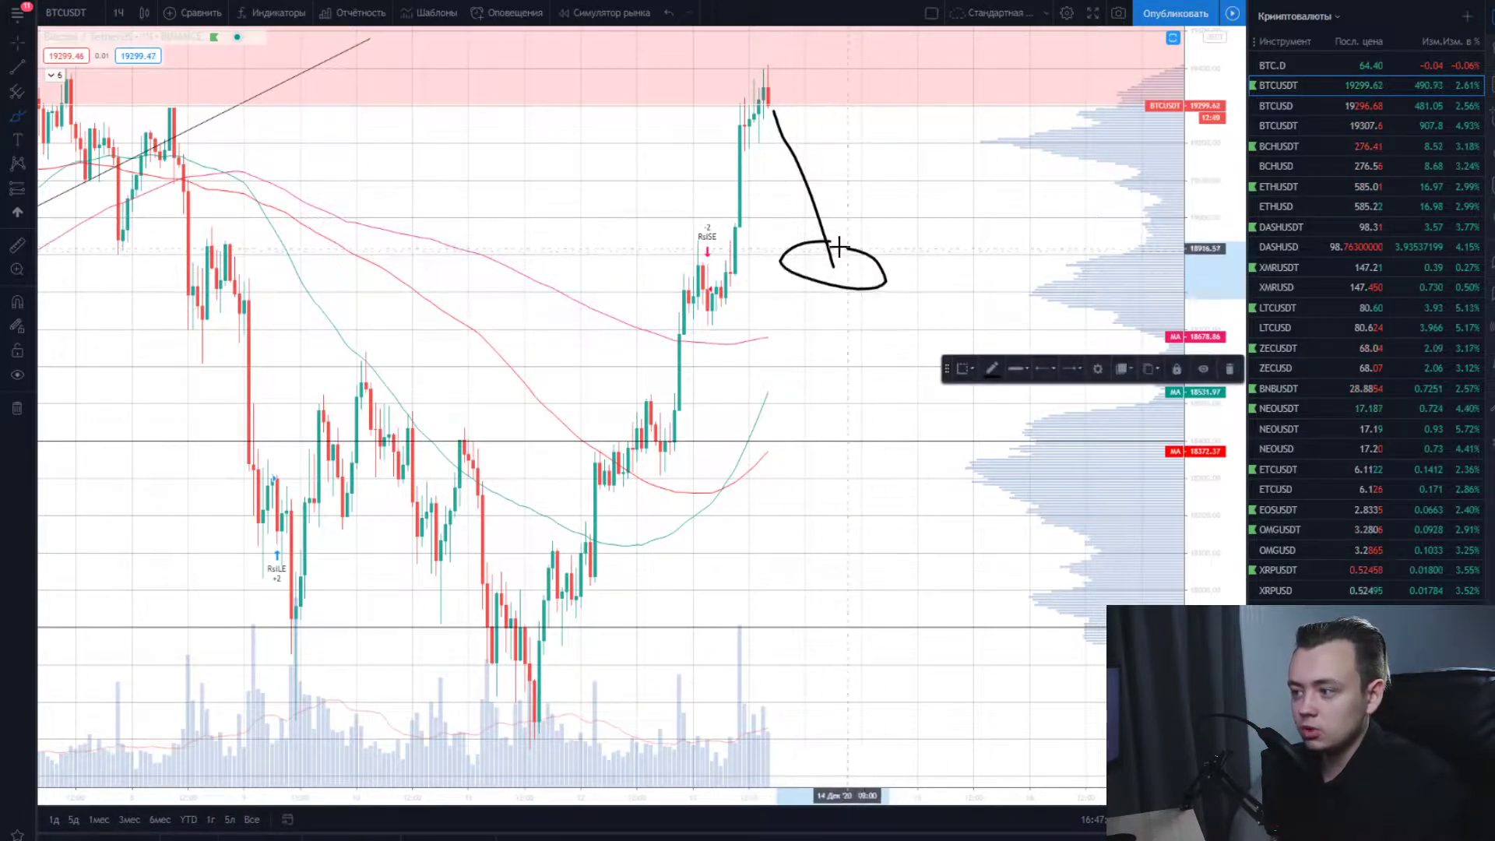
{"action": "key", "text": "ctrl+z"}
{"action": "key", "text": "ctrl+z"}
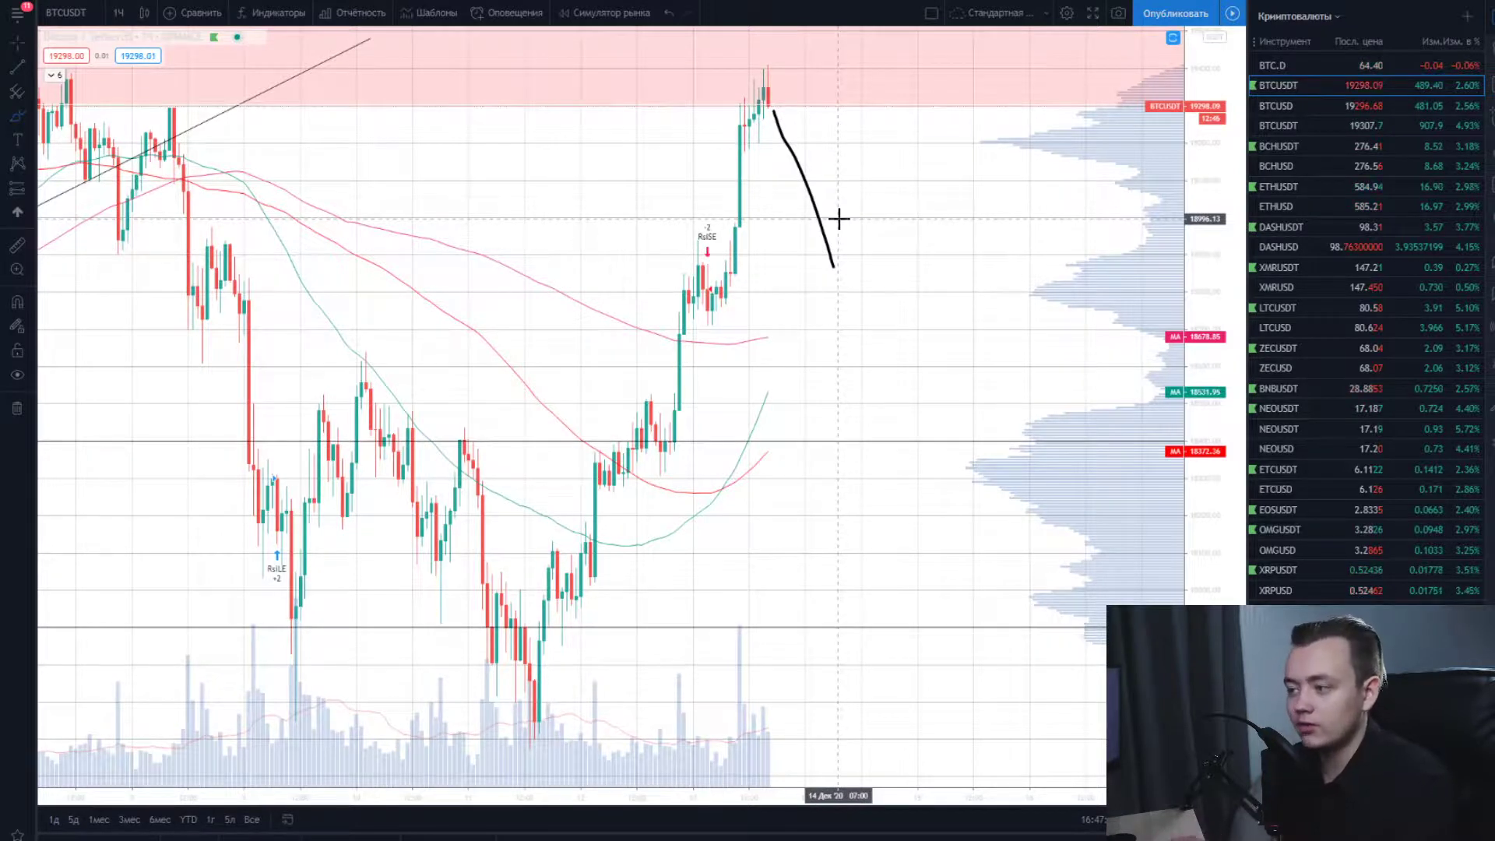
{"action": "left_click_drag", "start_coordinate": [756, 273], "coordinate": [914, 282]}
{"action": "key", "text": "ctrl+z"}
{"action": "key", "text": "ctrl+z"}
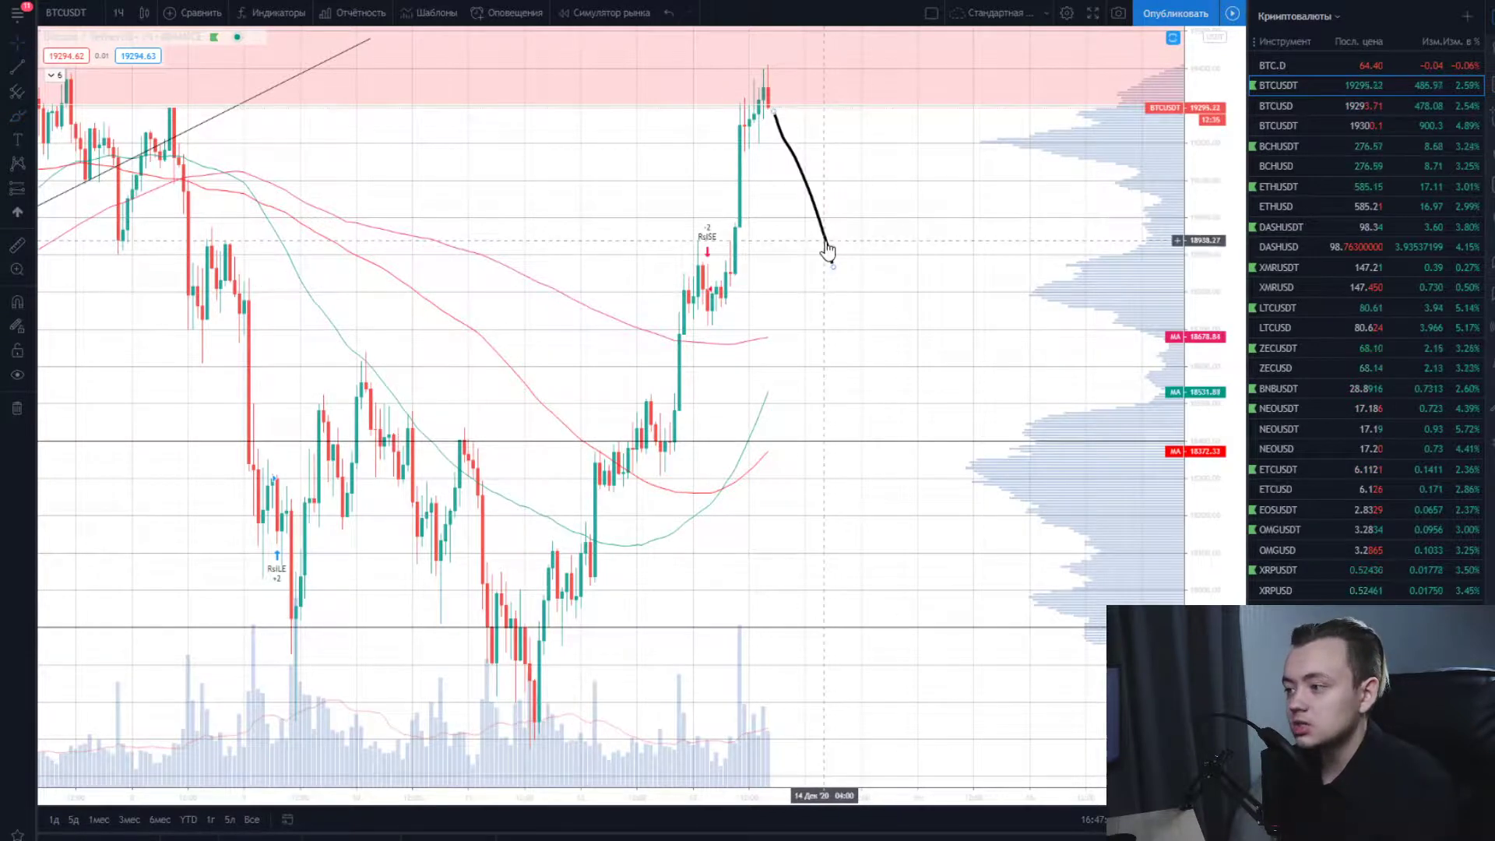
{"action": "key", "text": "ctrl+z"}
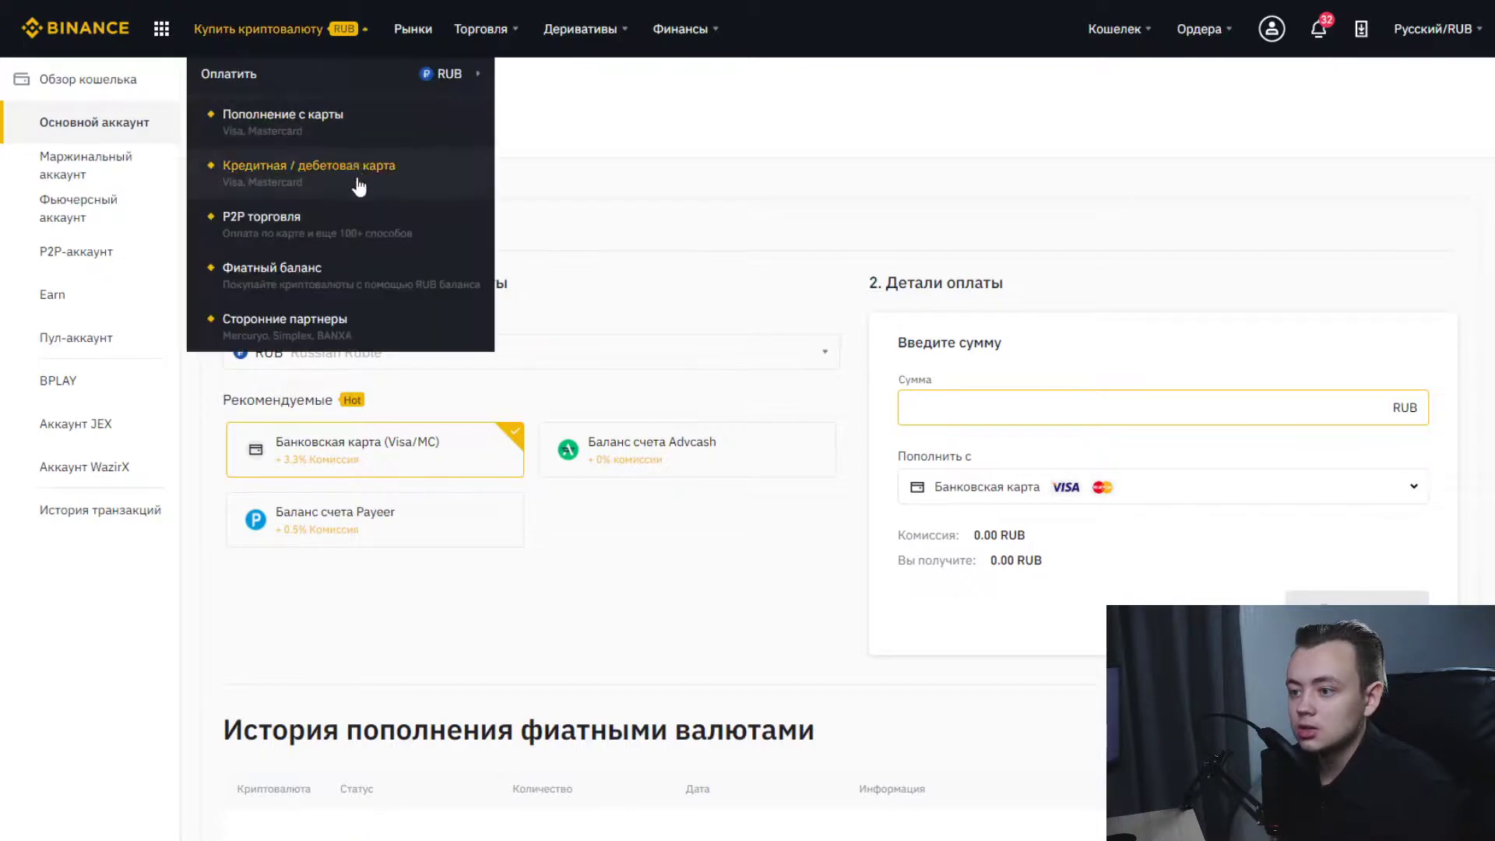
Switch back to the Binance cryptocurrency deposit, select USDT (TetherUS) as the coin and view its ERC20 address.
{"action": "left_click", "coordinate": [257, 238]}
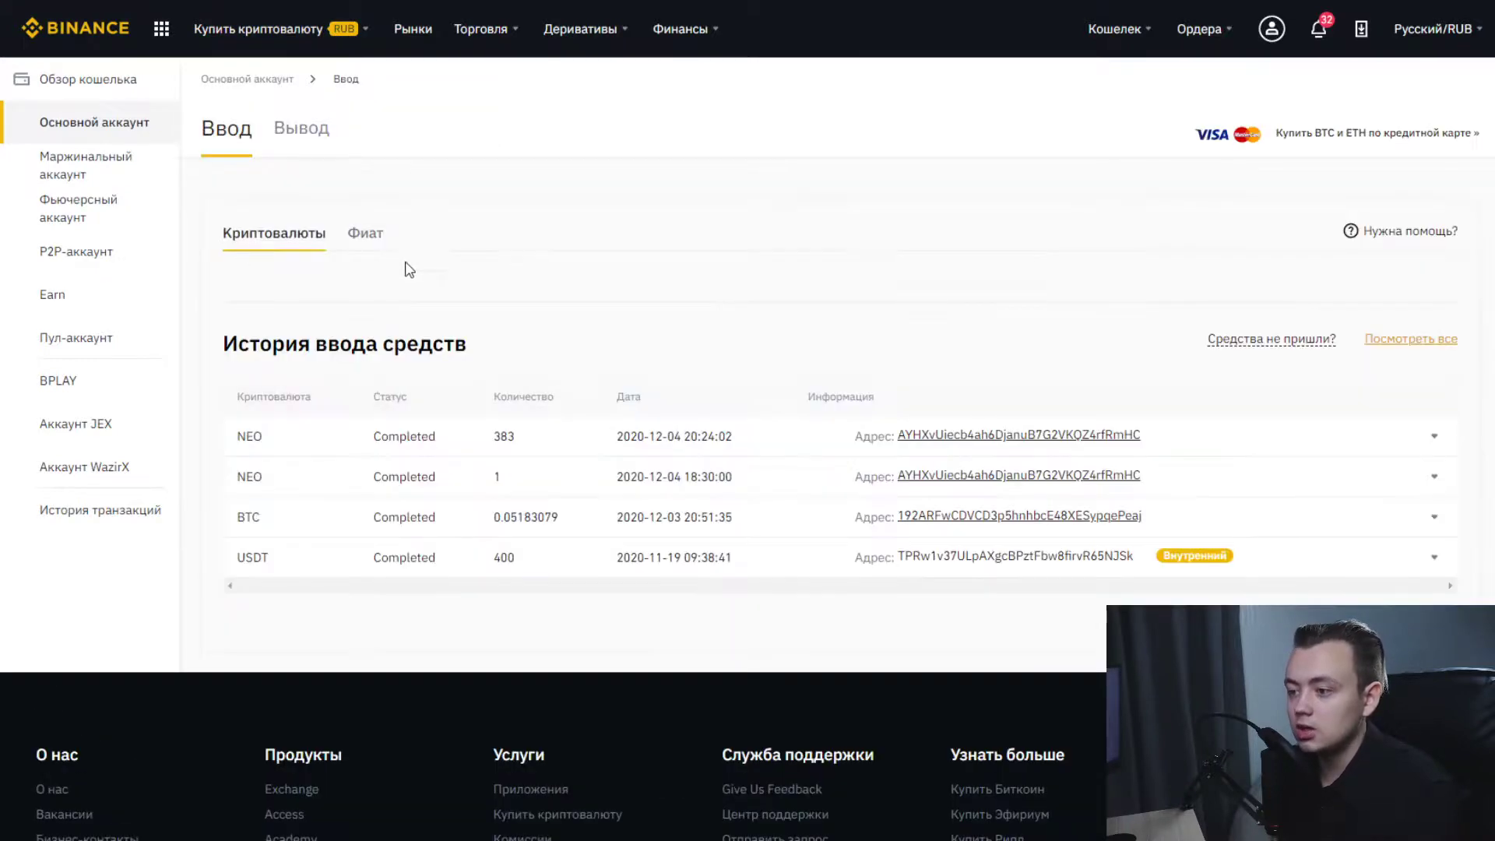
{"action": "left_click", "coordinate": [393, 311]}
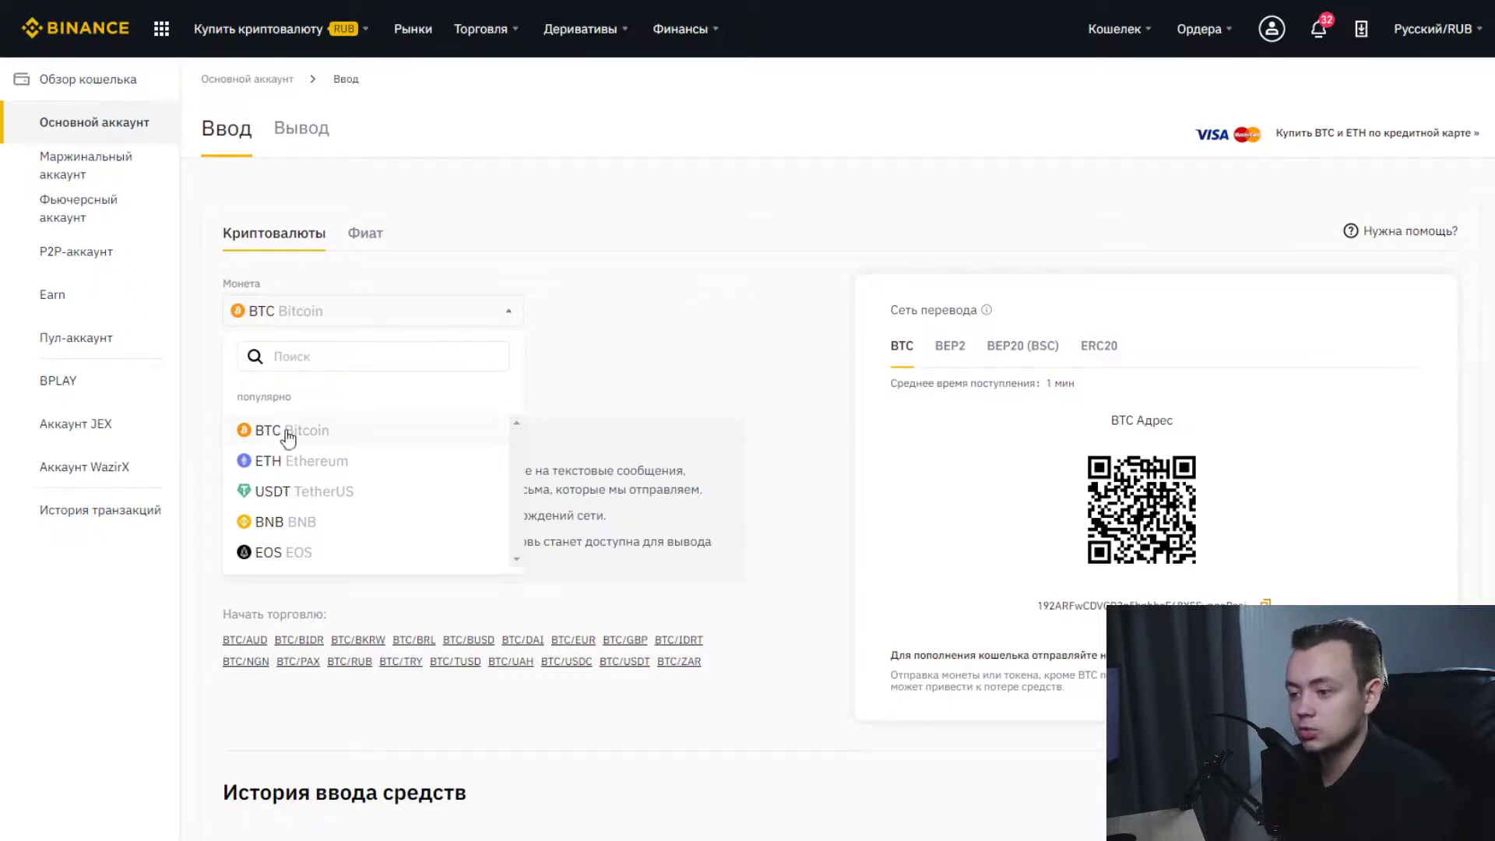
{"action": "left_click", "coordinate": [293, 497]}
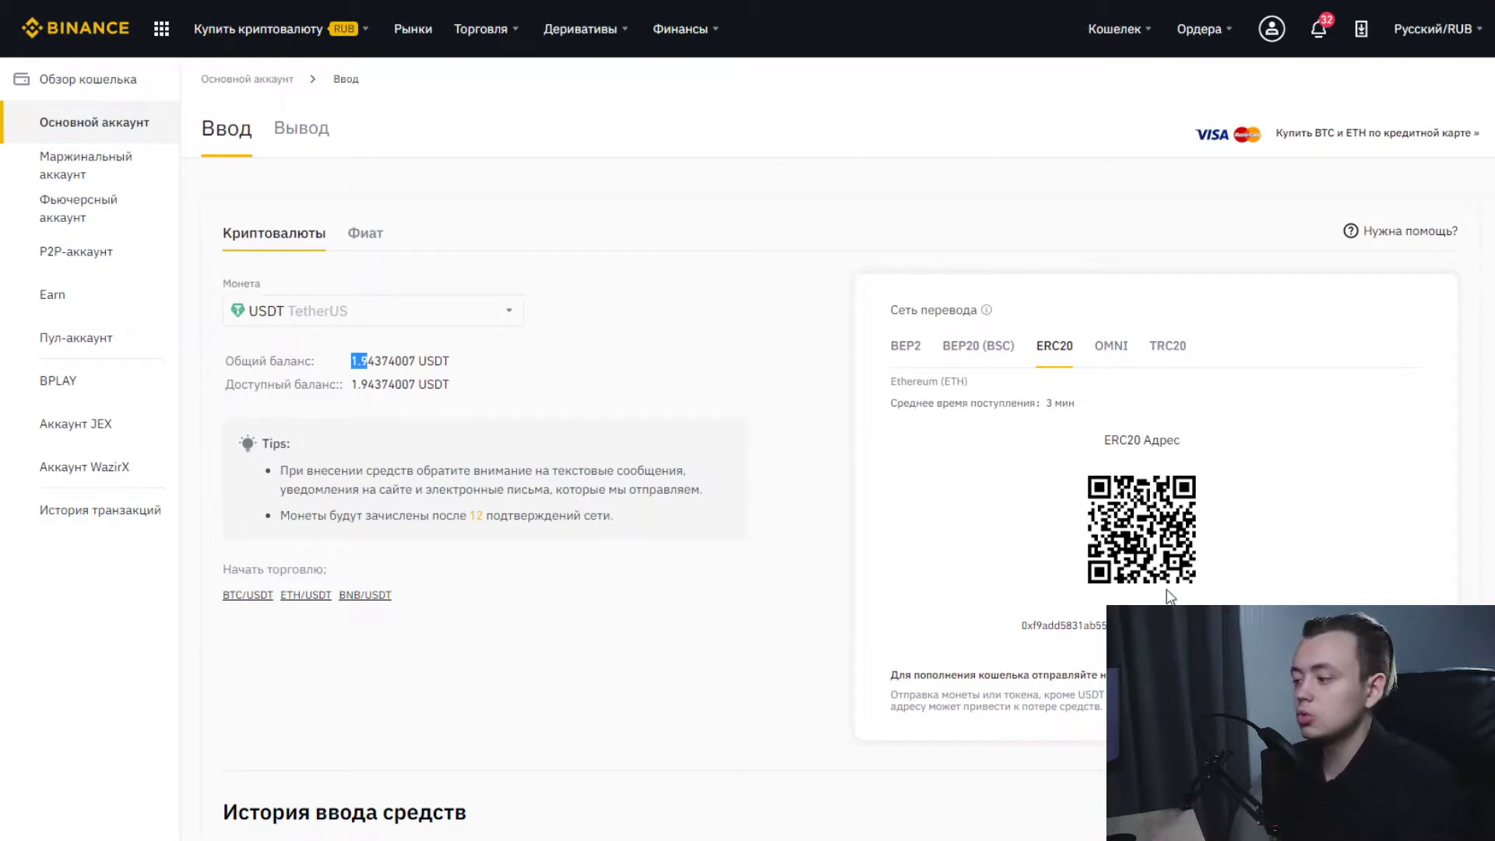
{"action": "scroll", "coordinate": [1160, 566], "scroll_direction": "down", "scroll_amount": 1}
{"action": "scroll", "coordinate": [1156, 553], "scroll_direction": "up", "scroll_amount": 1}
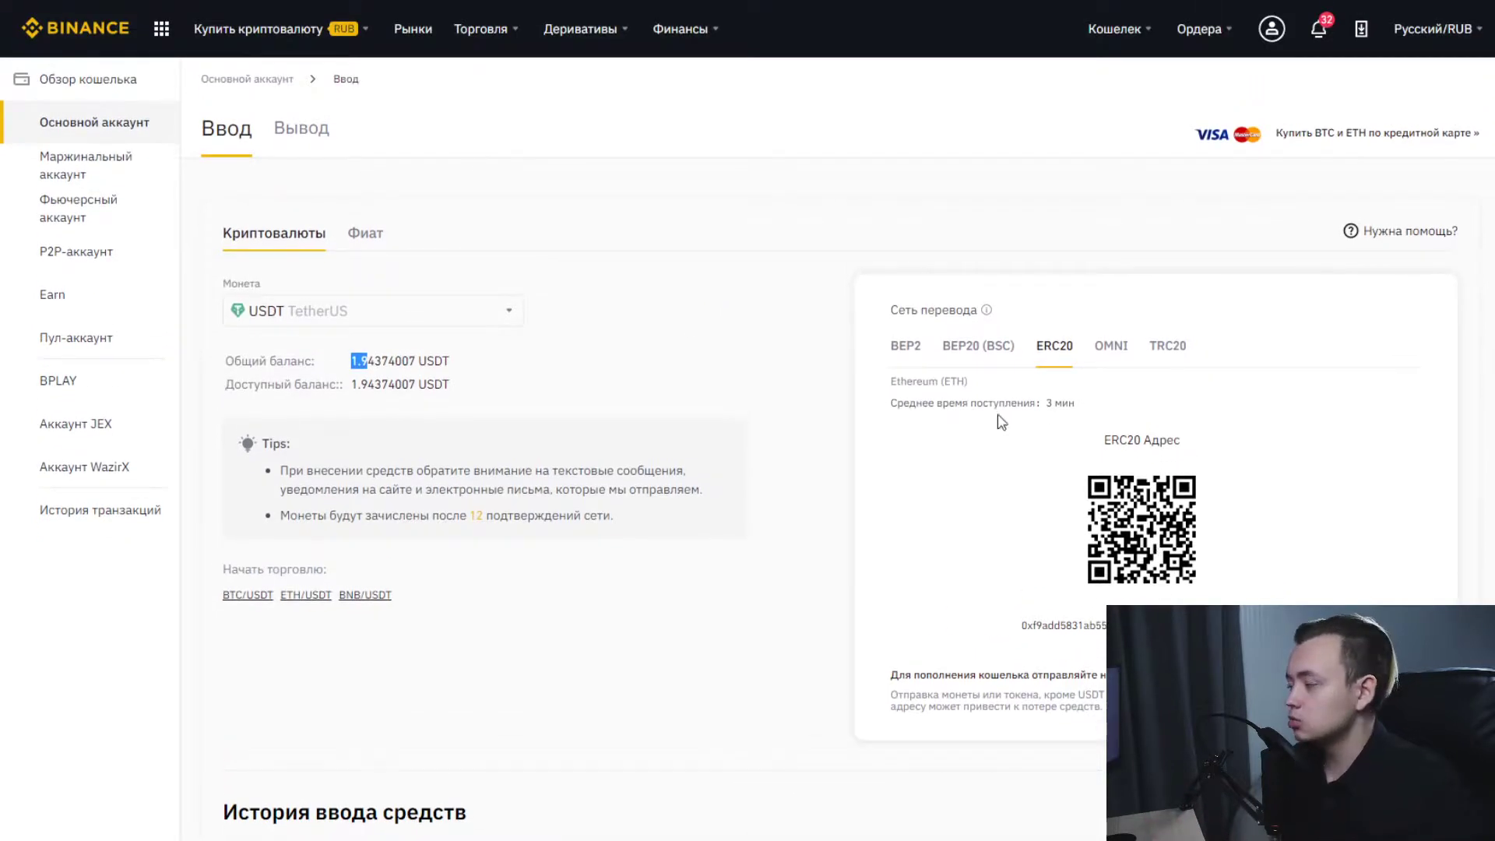
Look through the USDT transfer networks BEP2, BEP20 (BSC), ERC20 and OMNI, return to ERC20 and highlight the start of its deposit address.
{"action": "left_click", "coordinate": [905, 345]}
{"action": "left_click", "coordinate": [909, 317]}
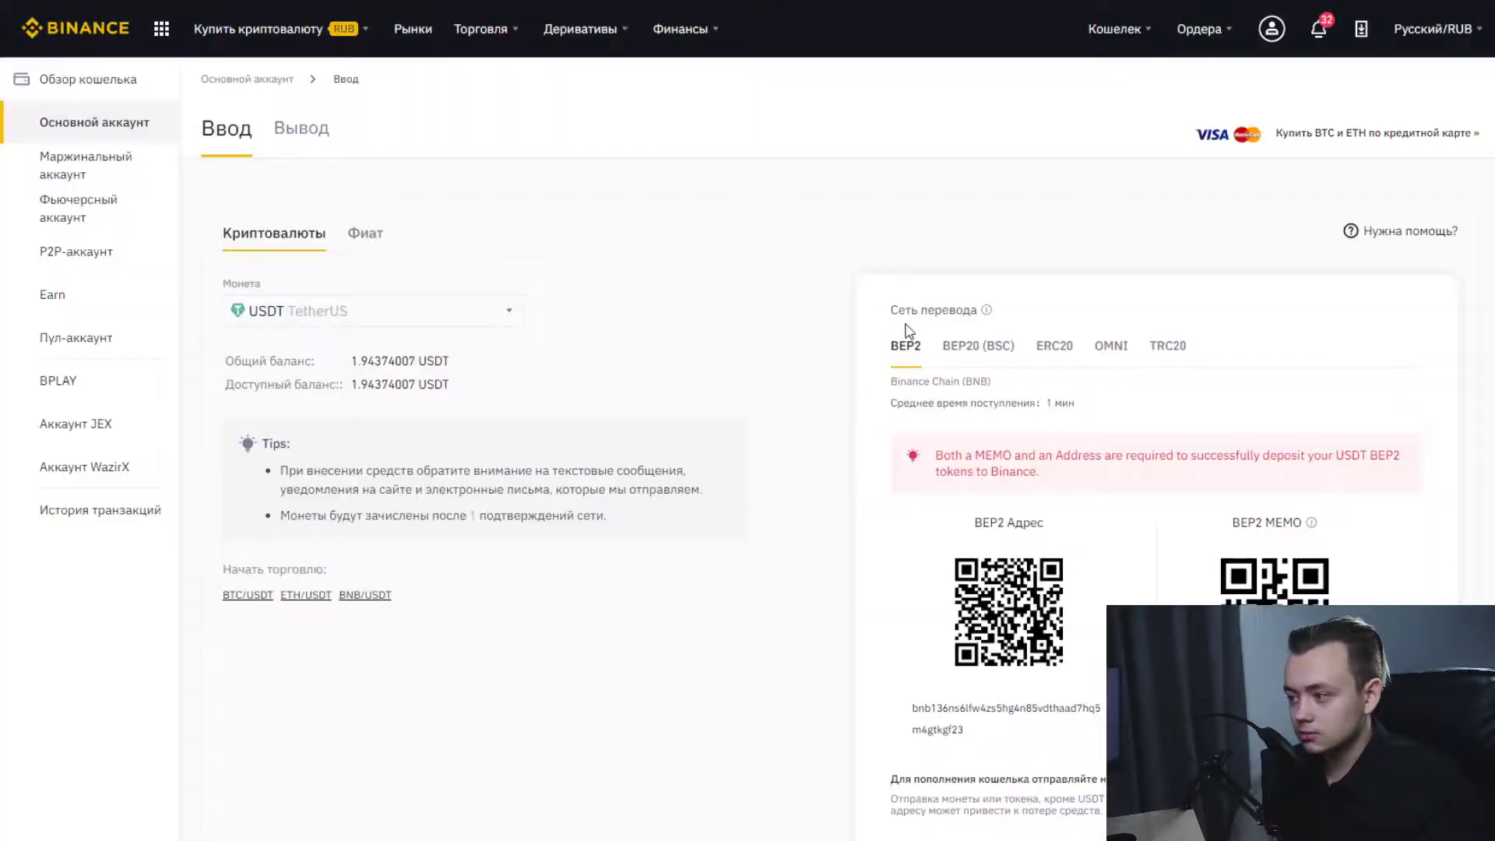
{"action": "left_click", "coordinate": [986, 349]}
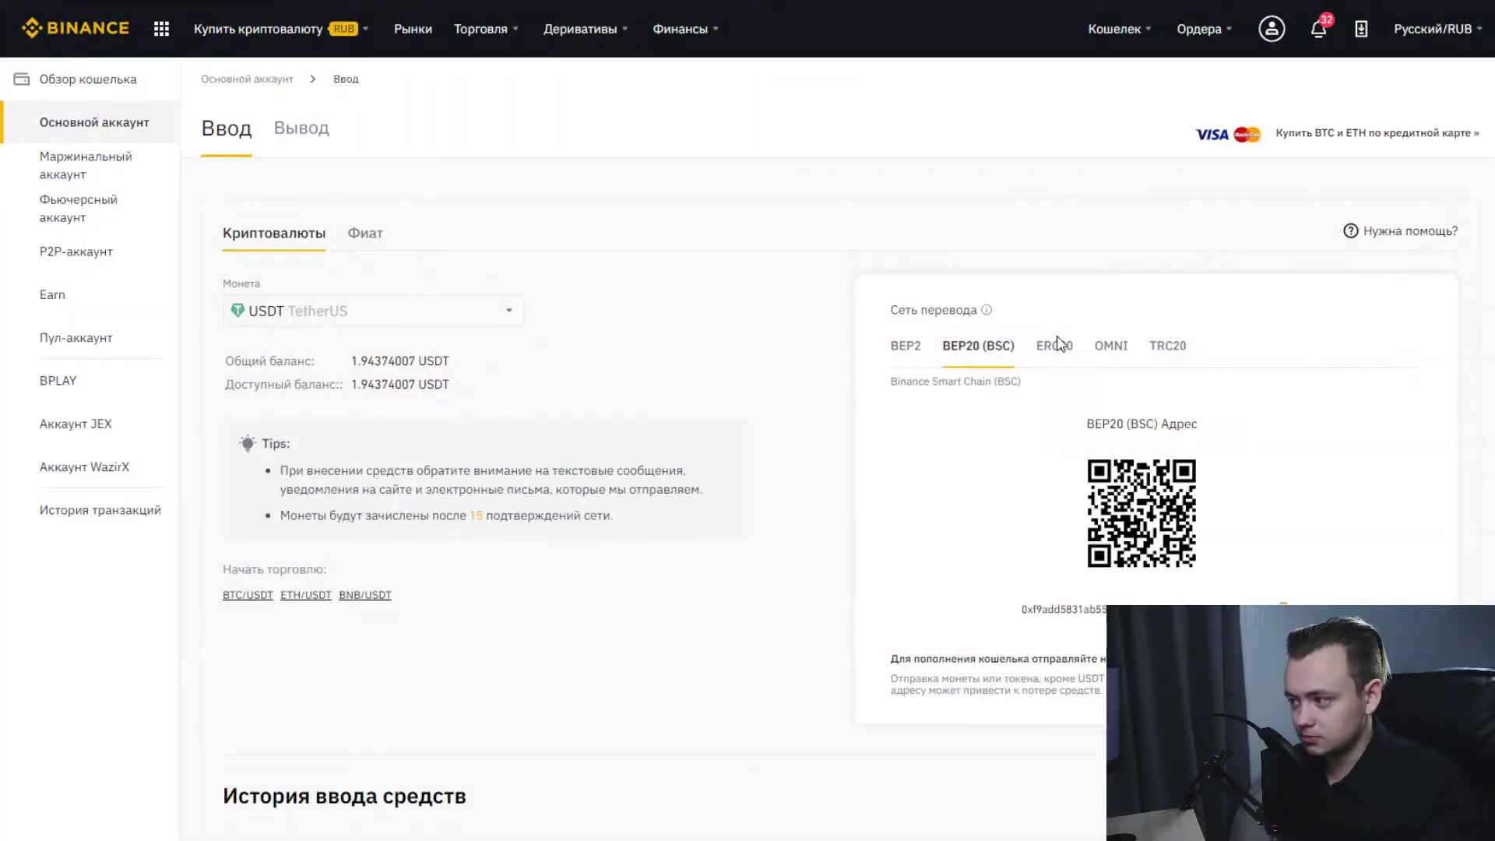
{"action": "left_click", "coordinate": [1056, 355]}
{"action": "left_click", "coordinate": [1110, 352]}
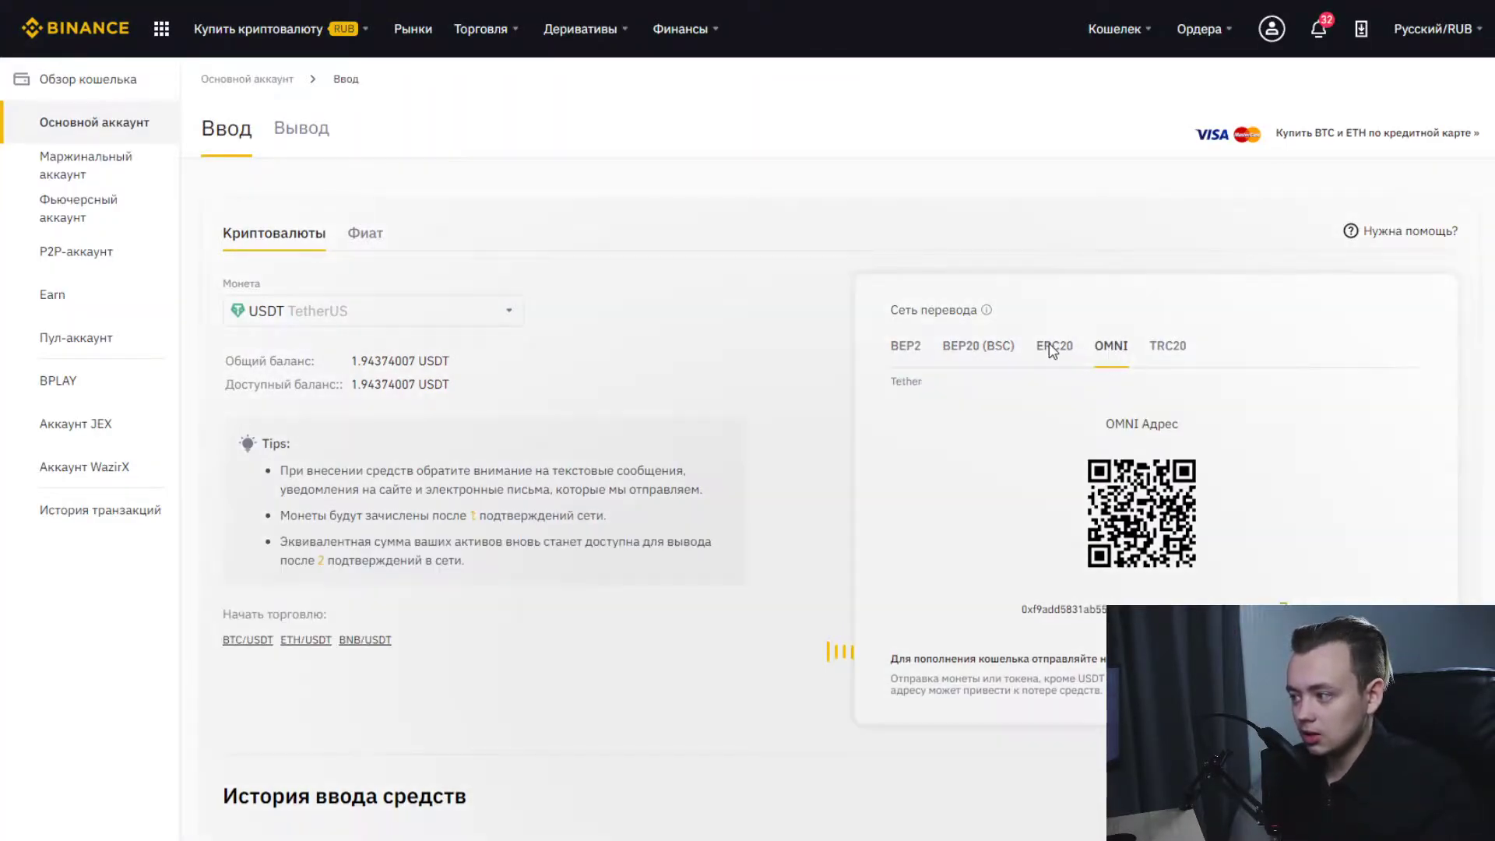
{"action": "left_click", "coordinate": [1057, 354]}
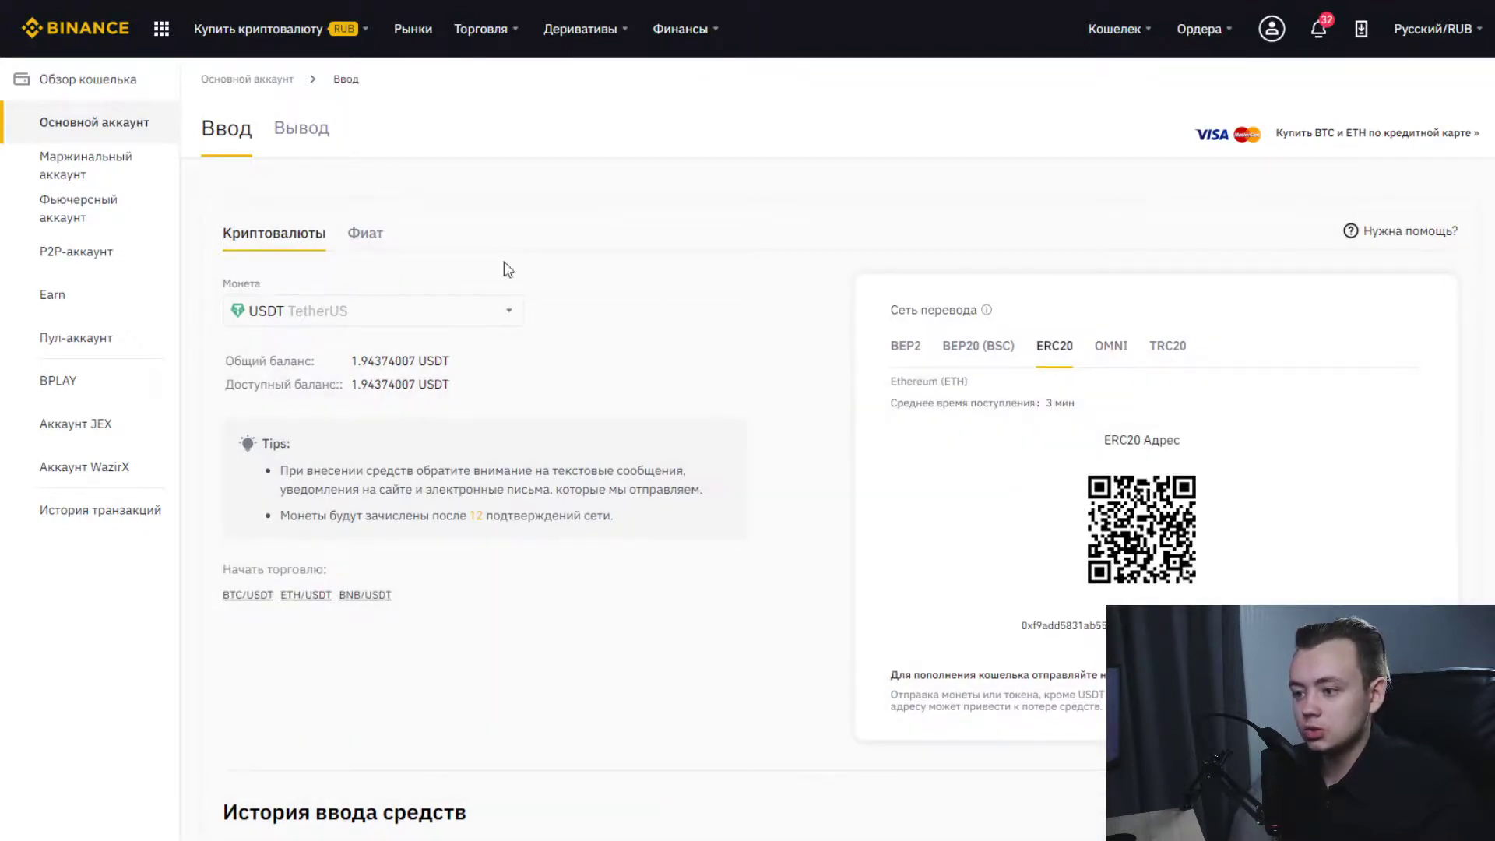
{"action": "left_click_drag", "start_coordinate": [1027, 625], "coordinate": [1078, 626]}
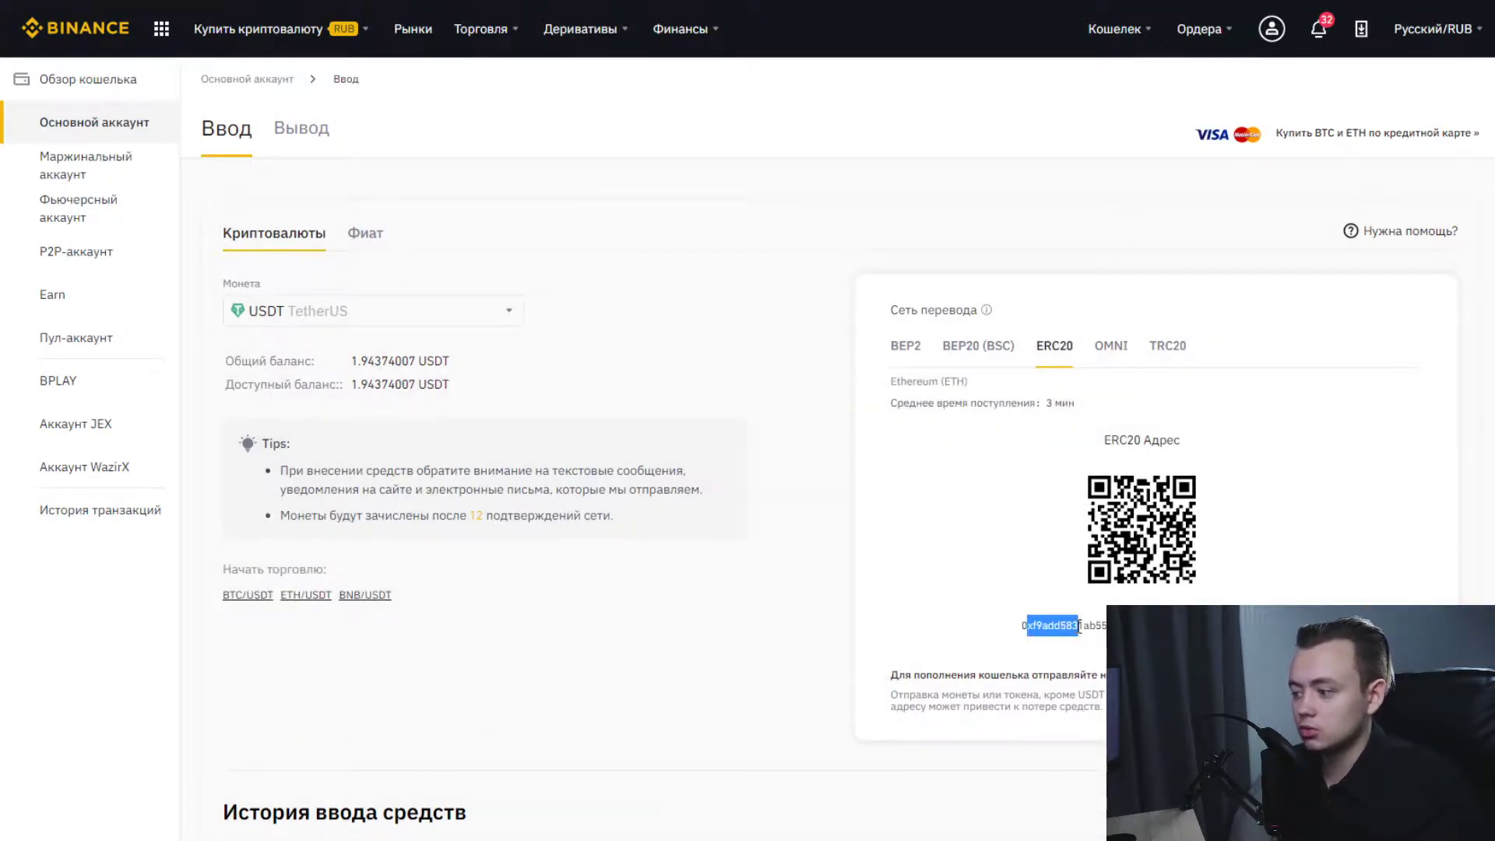
Compare the full USDT deposit addresses on the BEP20 (BSC), BEP2, ERC20 and OMNI networks, finishing on ERC20.
{"action": "left_click", "coordinate": [979, 347]}
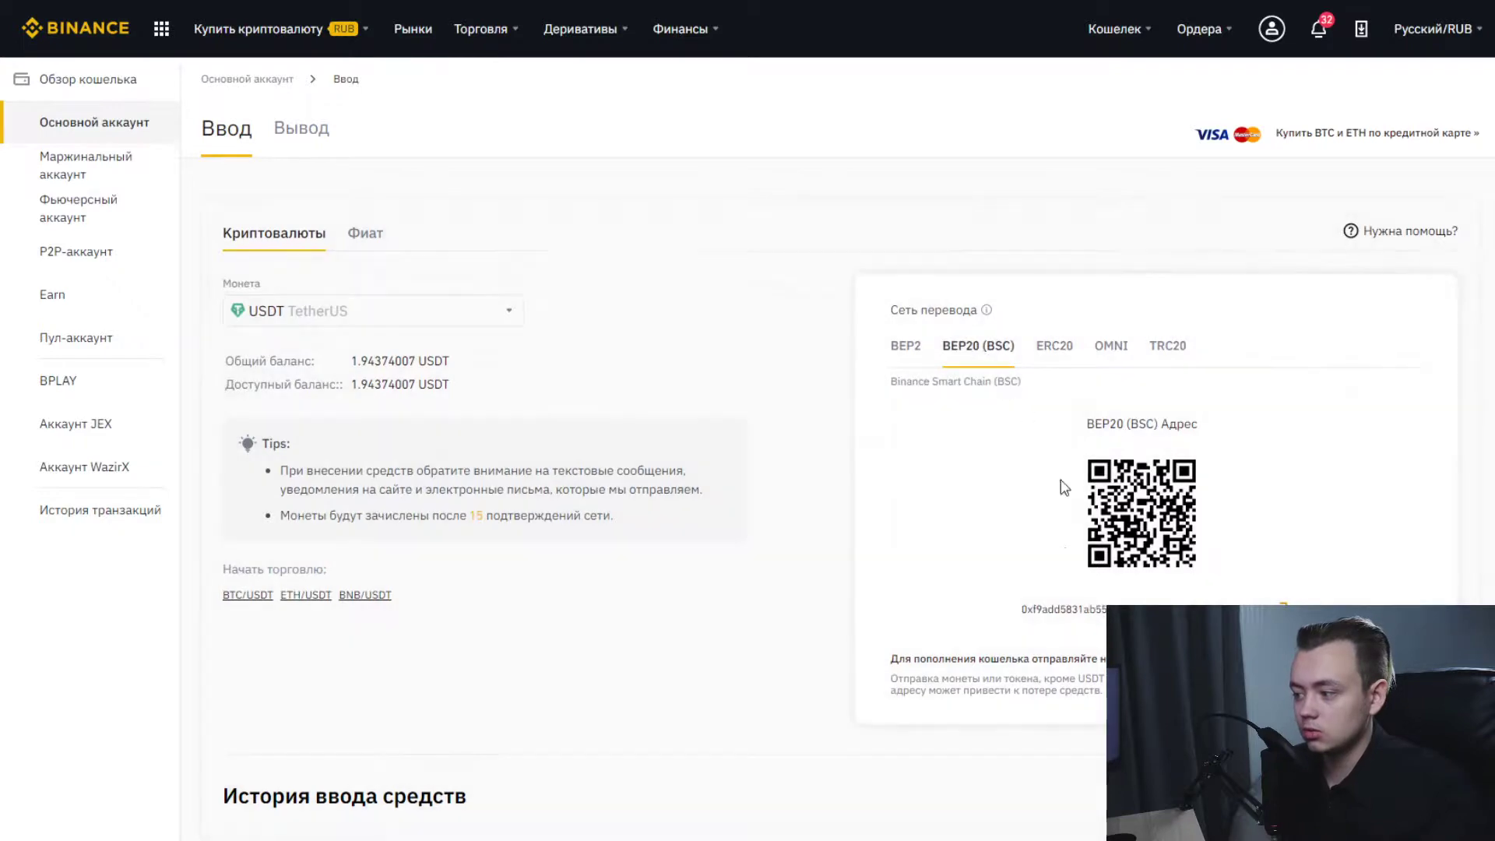
{"action": "scroll", "coordinate": [1032, 380], "scroll_direction": "down", "scroll_amount": 2}
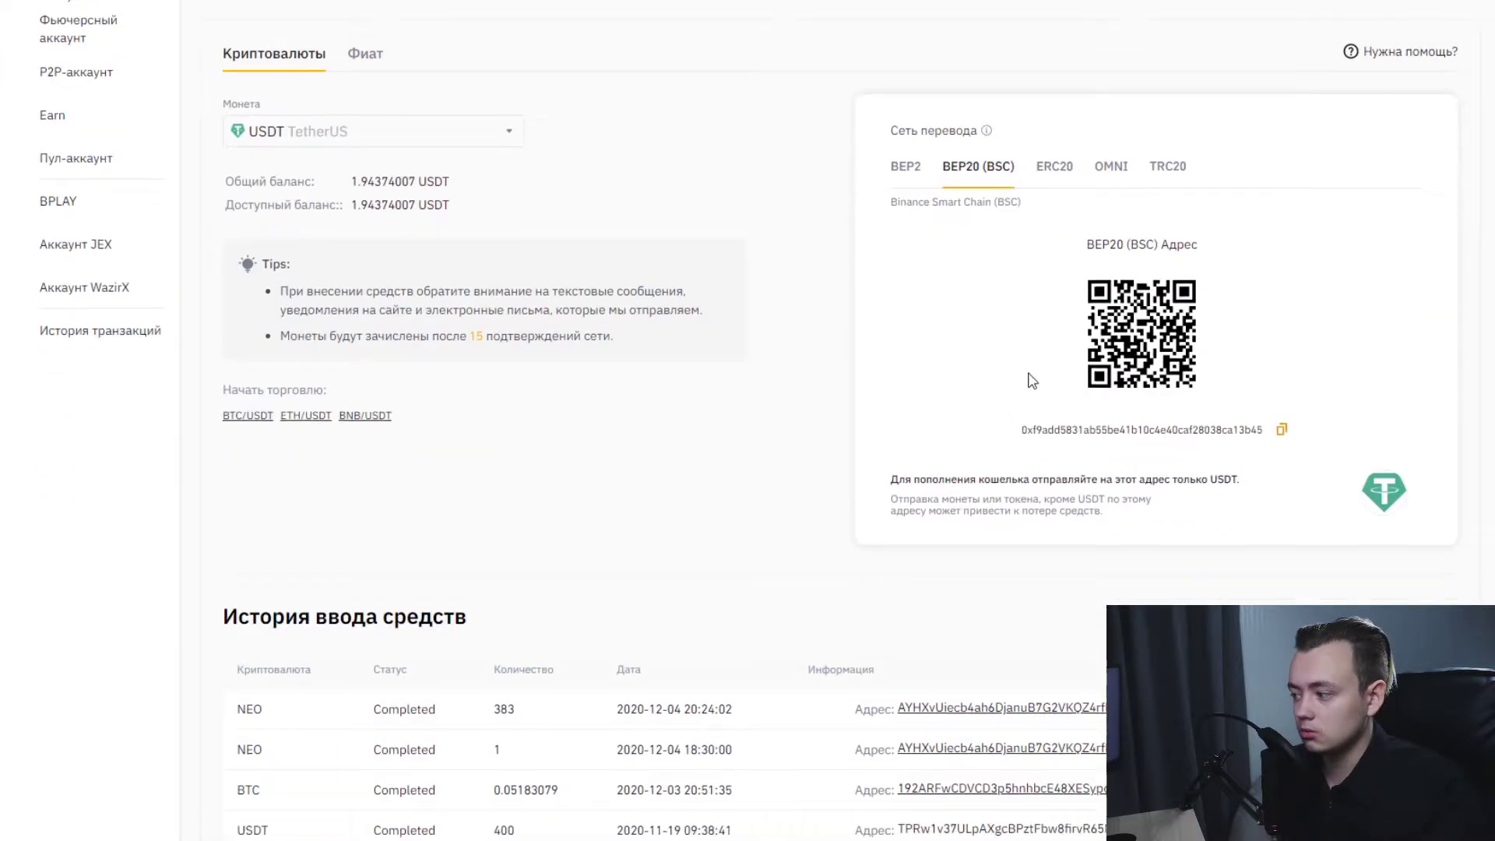
{"action": "left_click", "coordinate": [906, 166]}
{"action": "left_click", "coordinate": [910, 320]}
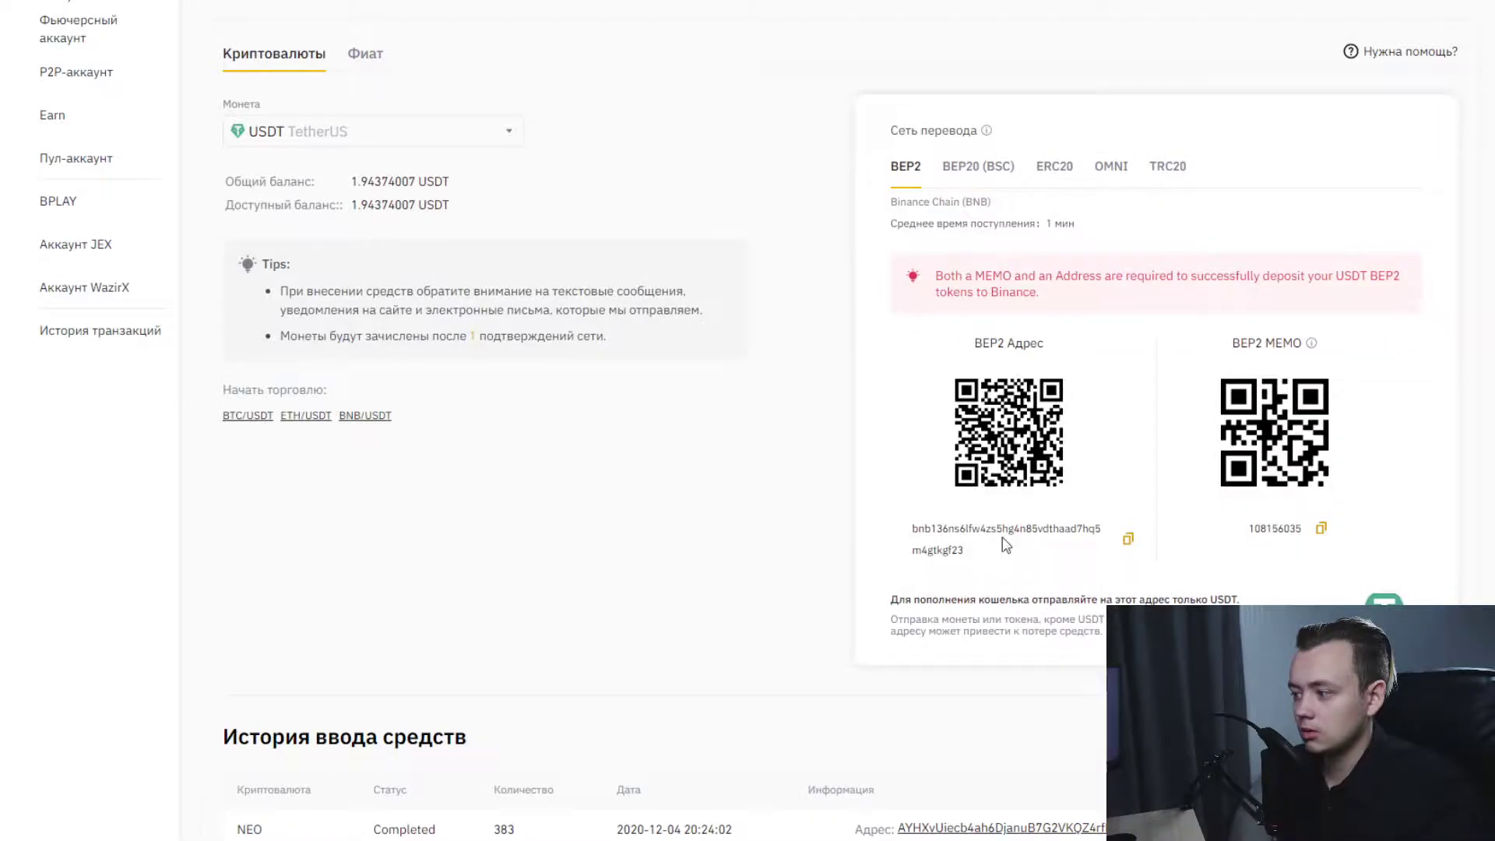
{"action": "left_click", "coordinate": [1043, 173]}
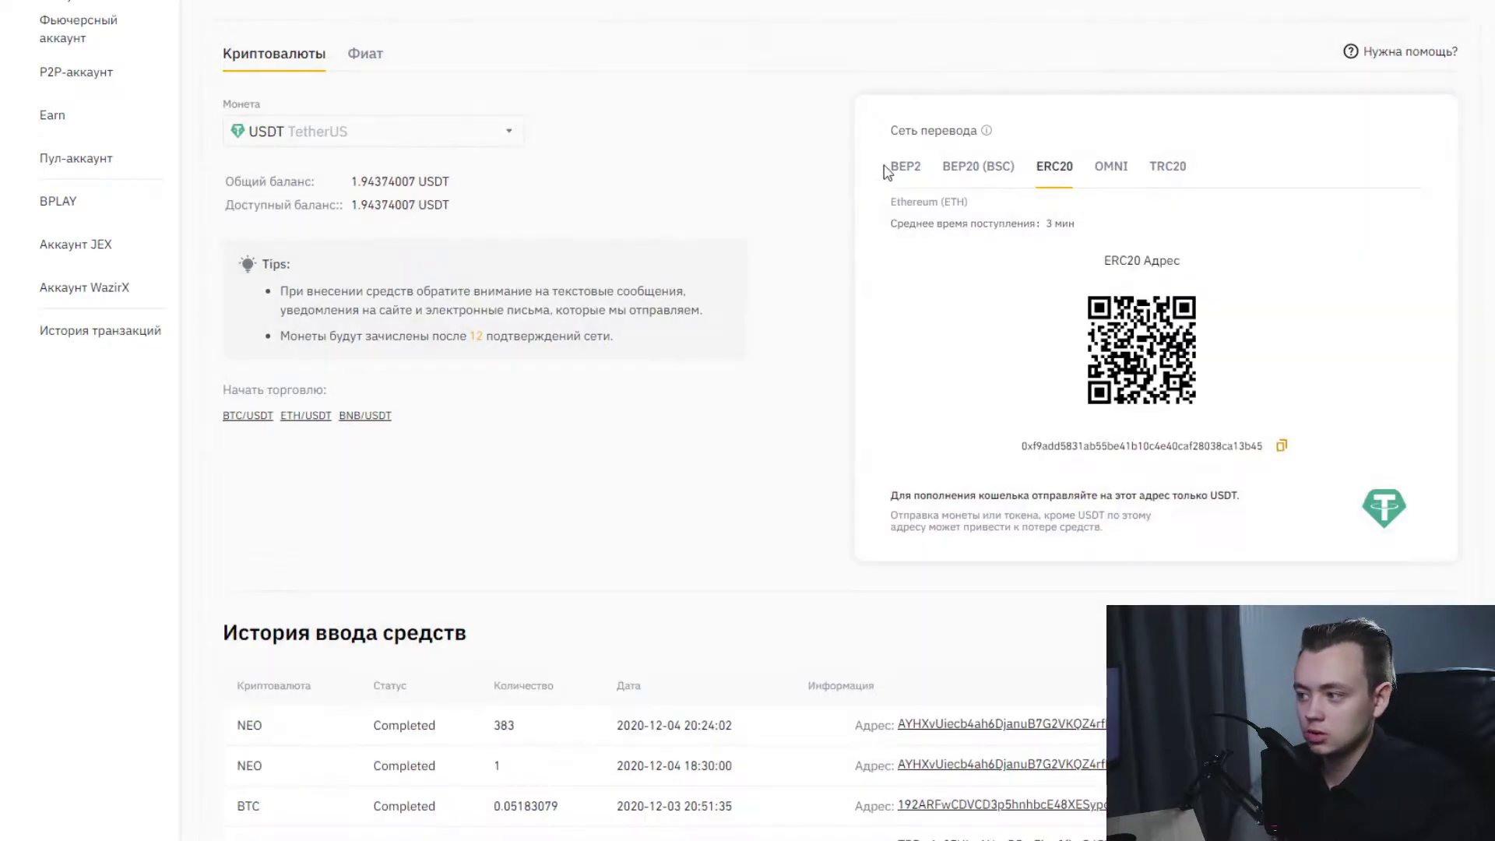
{"action": "left_click", "coordinate": [1113, 172]}
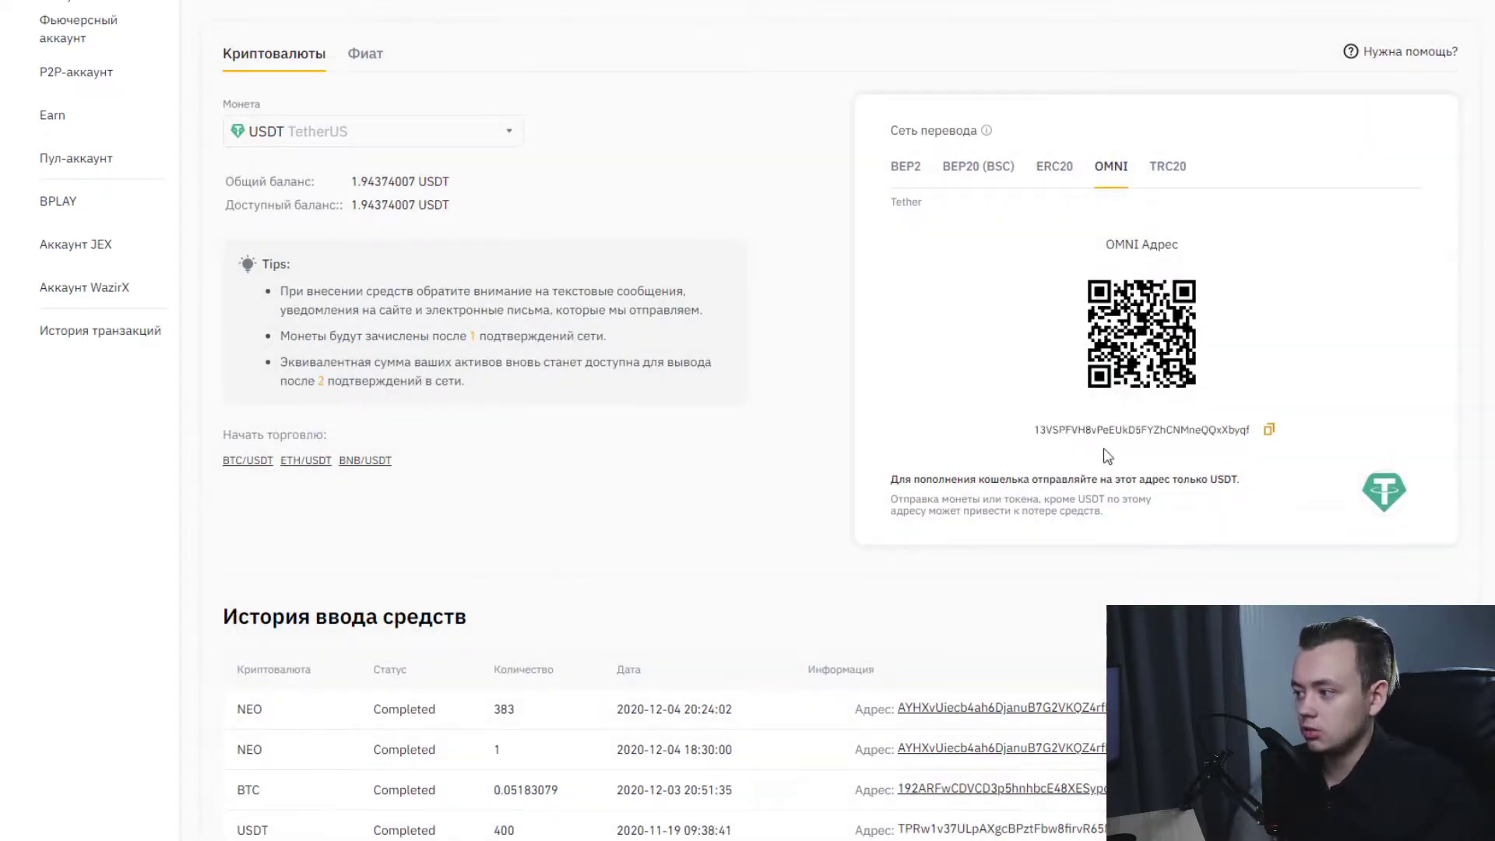
{"action": "left_click", "coordinate": [1053, 165]}
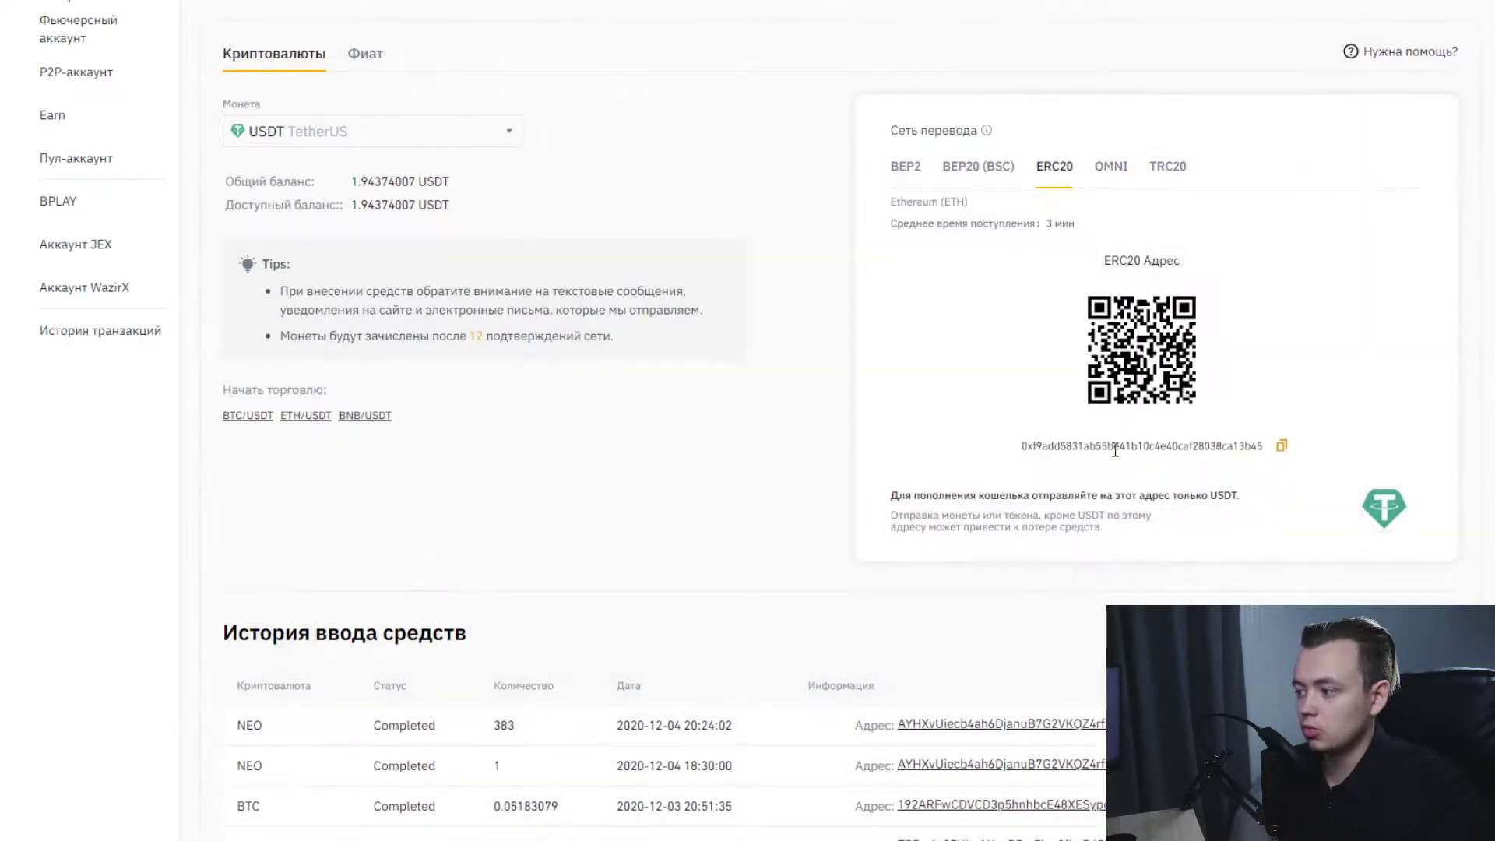
View the USDT deposit details on the OMNI and TRC20 networks and return to ERC20.
{"action": "scroll", "coordinate": [1028, 425], "scroll_direction": "up", "scroll_amount": 3}
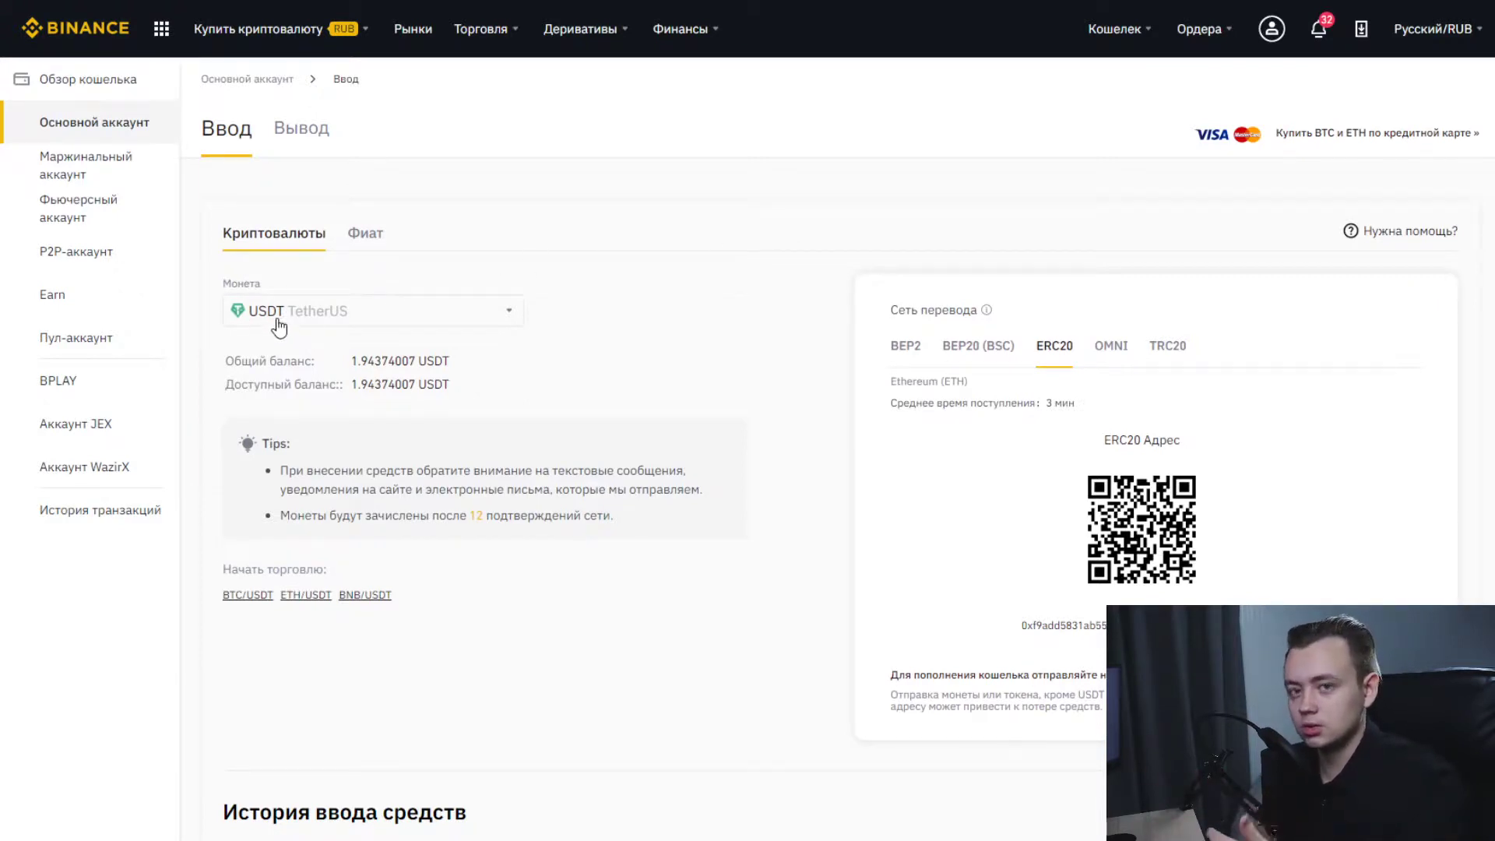
{"action": "scroll", "coordinate": [1074, 331], "scroll_direction": "down", "scroll_amount": 1}
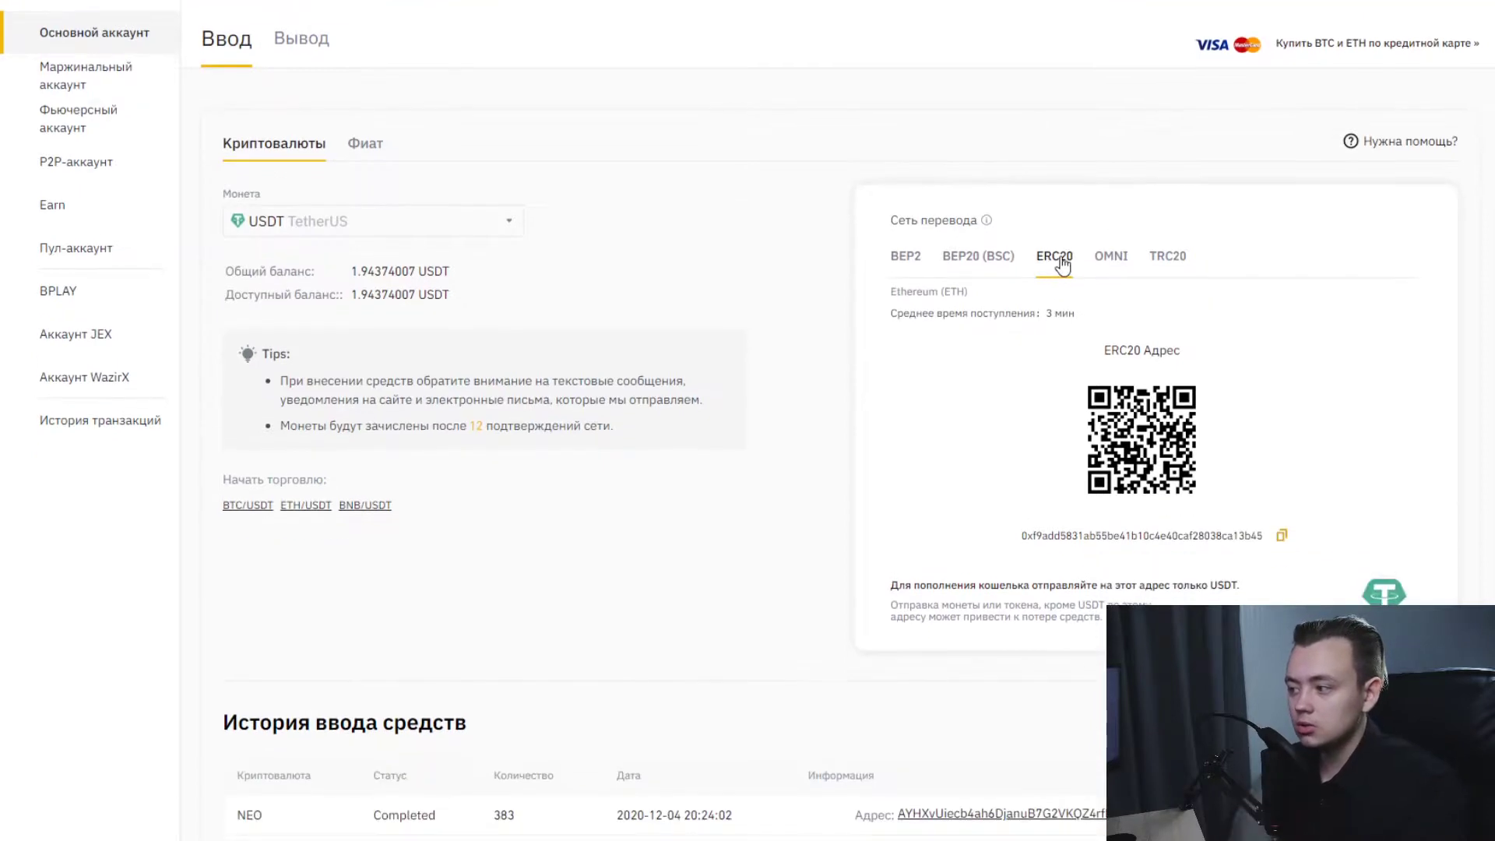
{"action": "left_click", "coordinate": [1112, 266]}
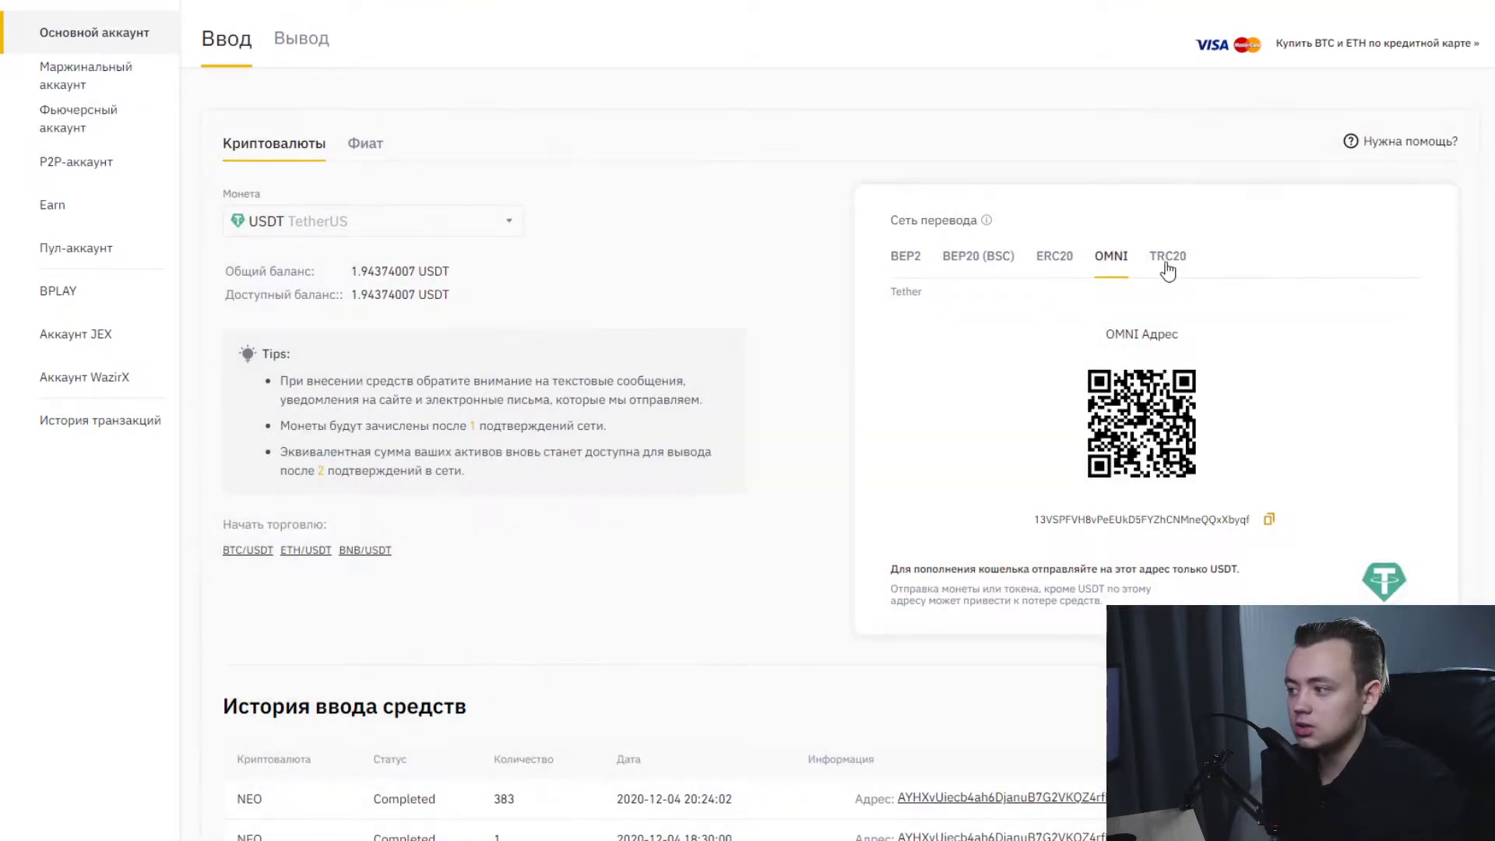
{"action": "left_click", "coordinate": [1166, 261]}
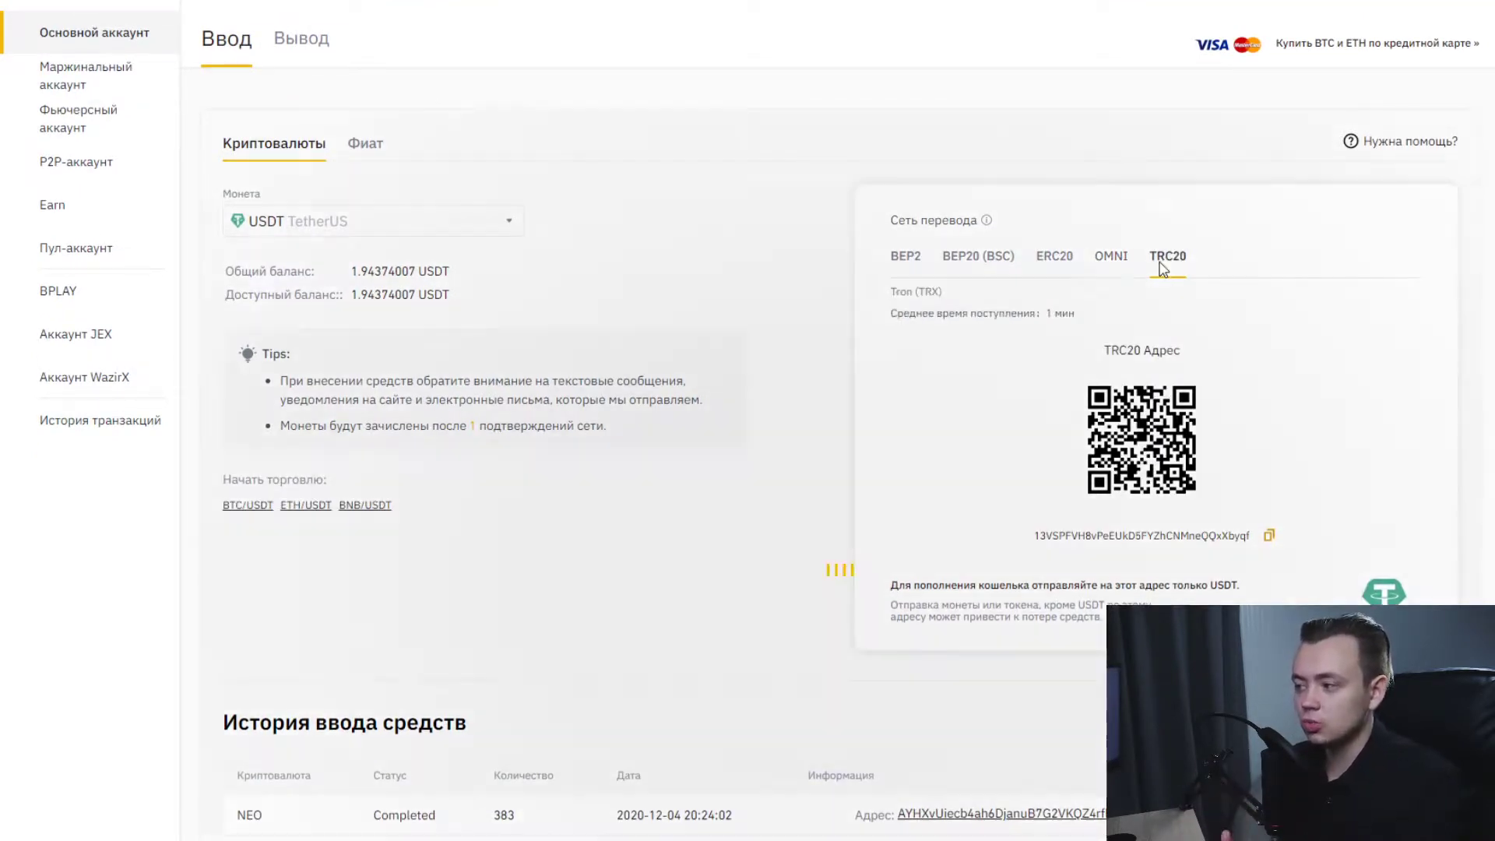
{"action": "left_click", "coordinate": [1059, 263]}
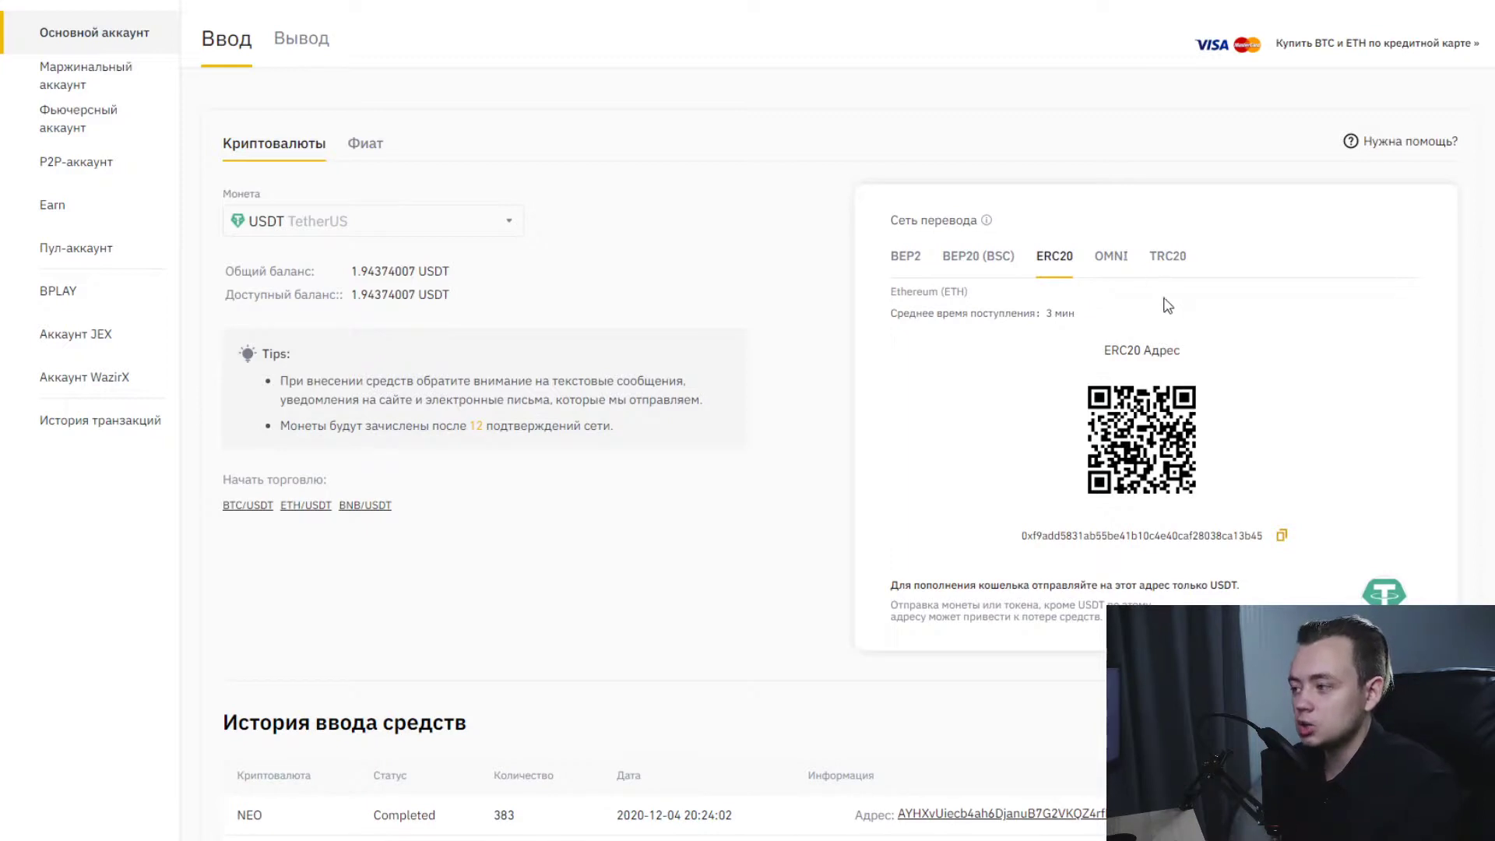
Show the OMNI deposit address for USDT, highlight its middle part and clear the highlight.
{"action": "left_click", "coordinate": [1107, 259]}
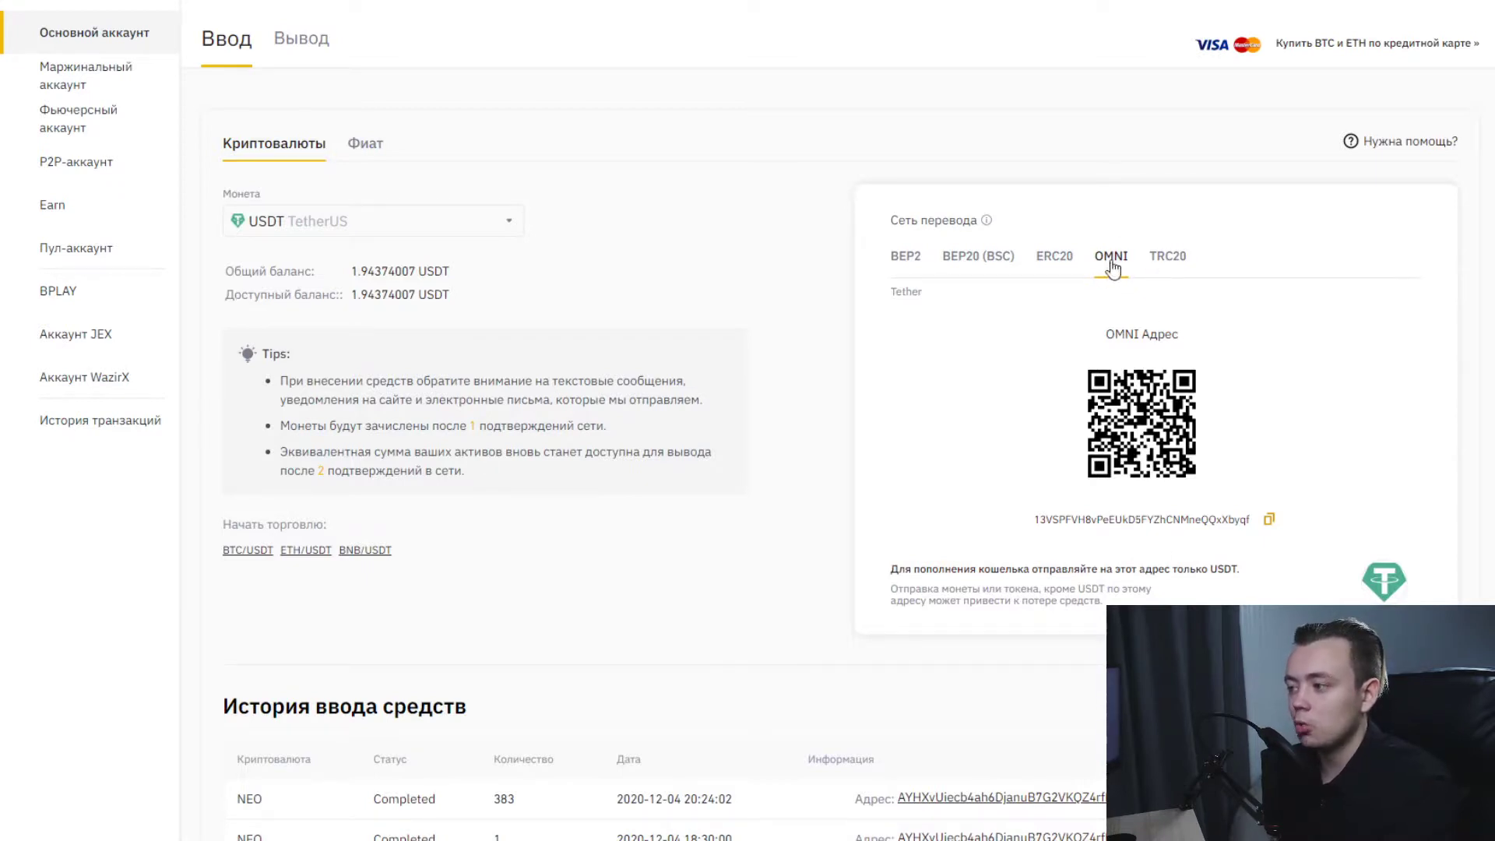
{"action": "left_click_drag", "start_coordinate": [1085, 519], "coordinate": [1199, 534]}
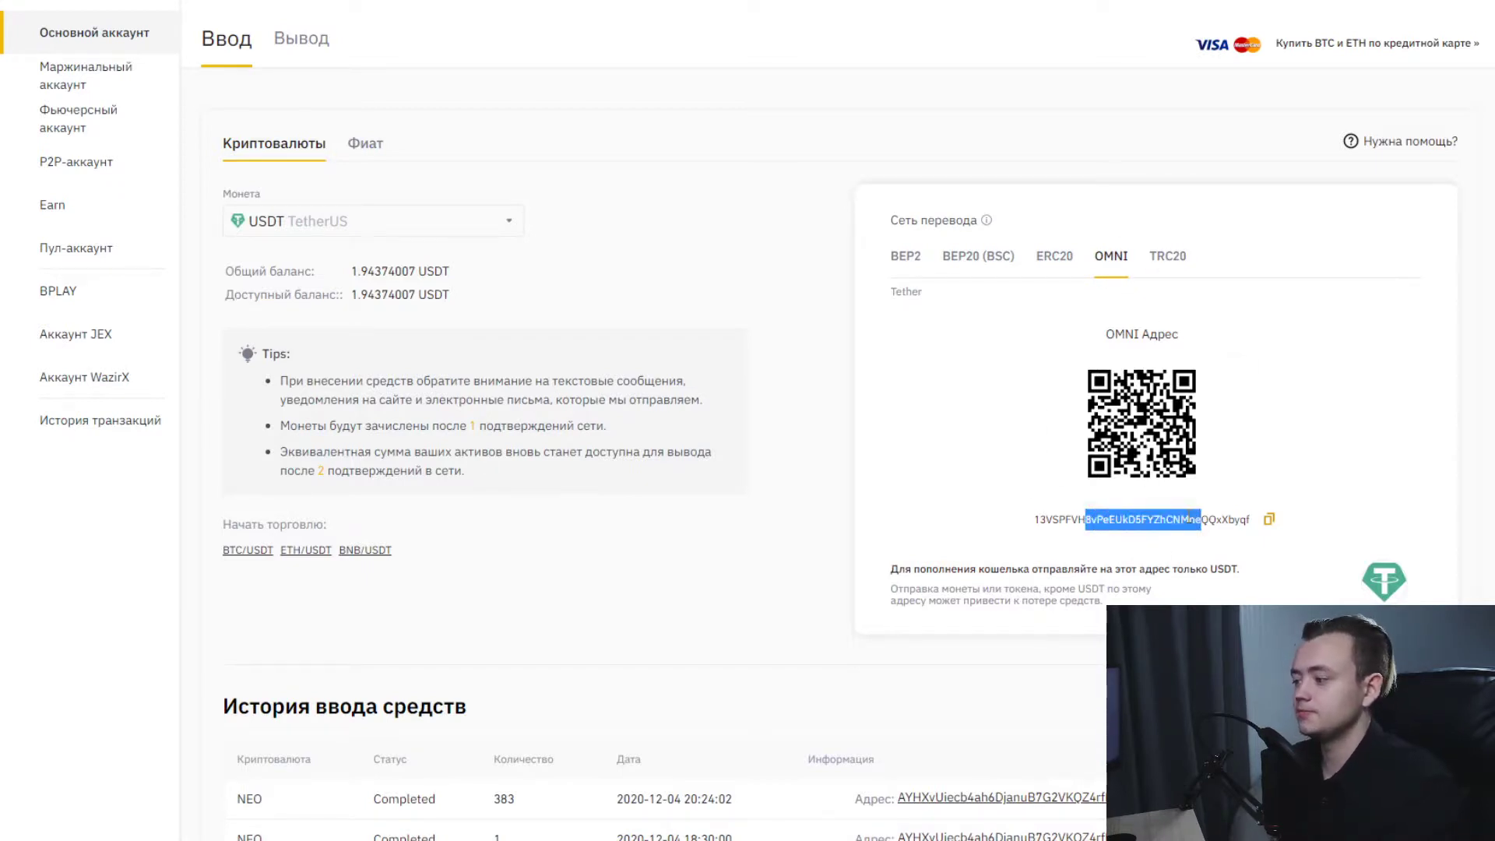
{"action": "left_click", "coordinate": [1165, 535]}
{"action": "scroll", "coordinate": [717, 291], "scroll_direction": "up", "scroll_amount": 1}
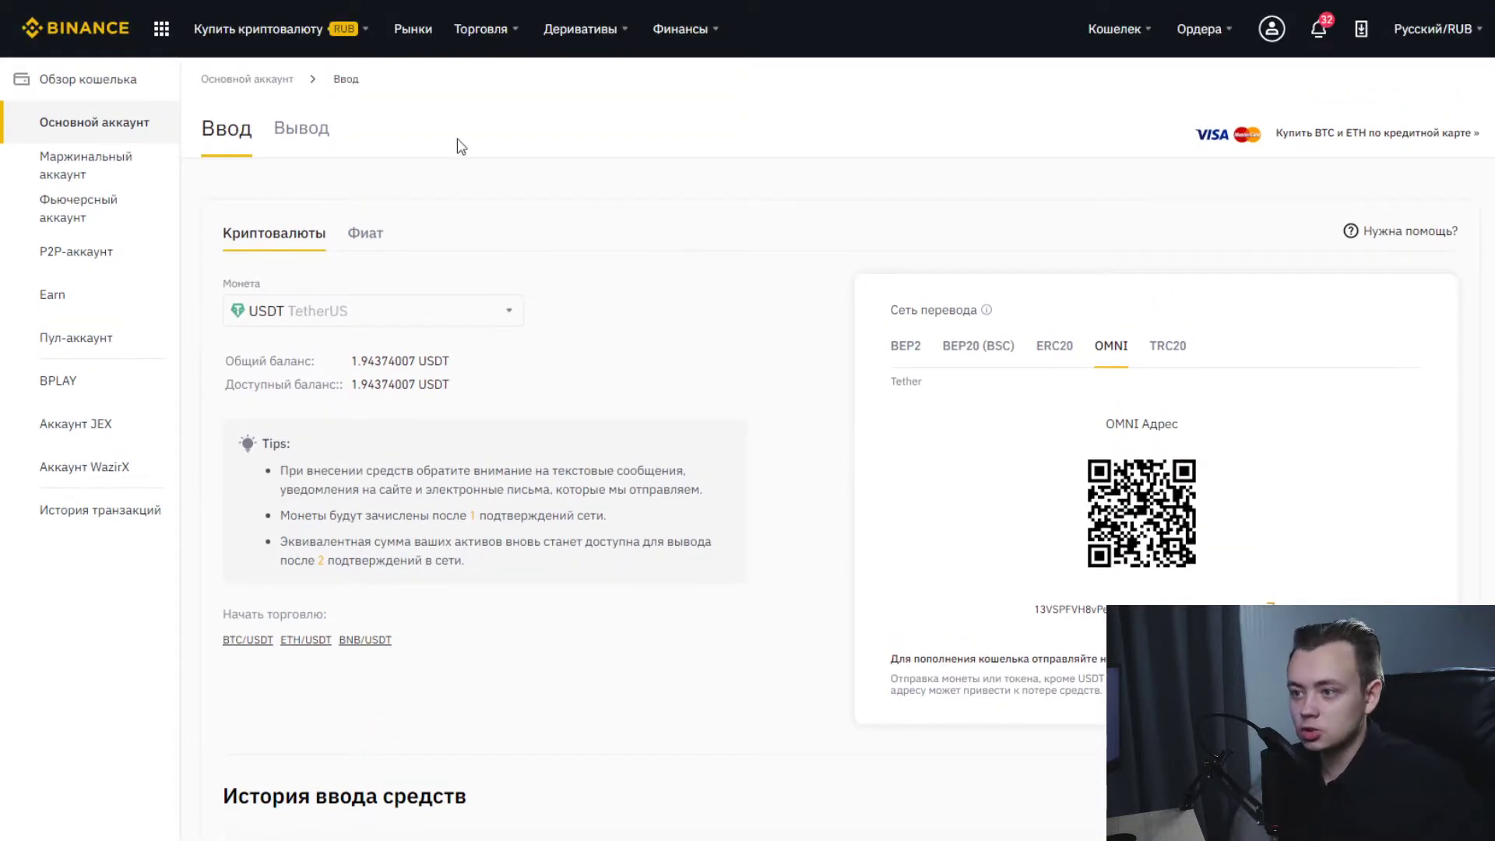
Open the fiat deposit in RUB and compare the Advcash, Payeer and bank card (Visa/MC) payment methods, finishing on the bank card.
{"action": "mouse_move", "coordinate": [249, 30]}
{"action": "left_click", "coordinate": [276, 128]}
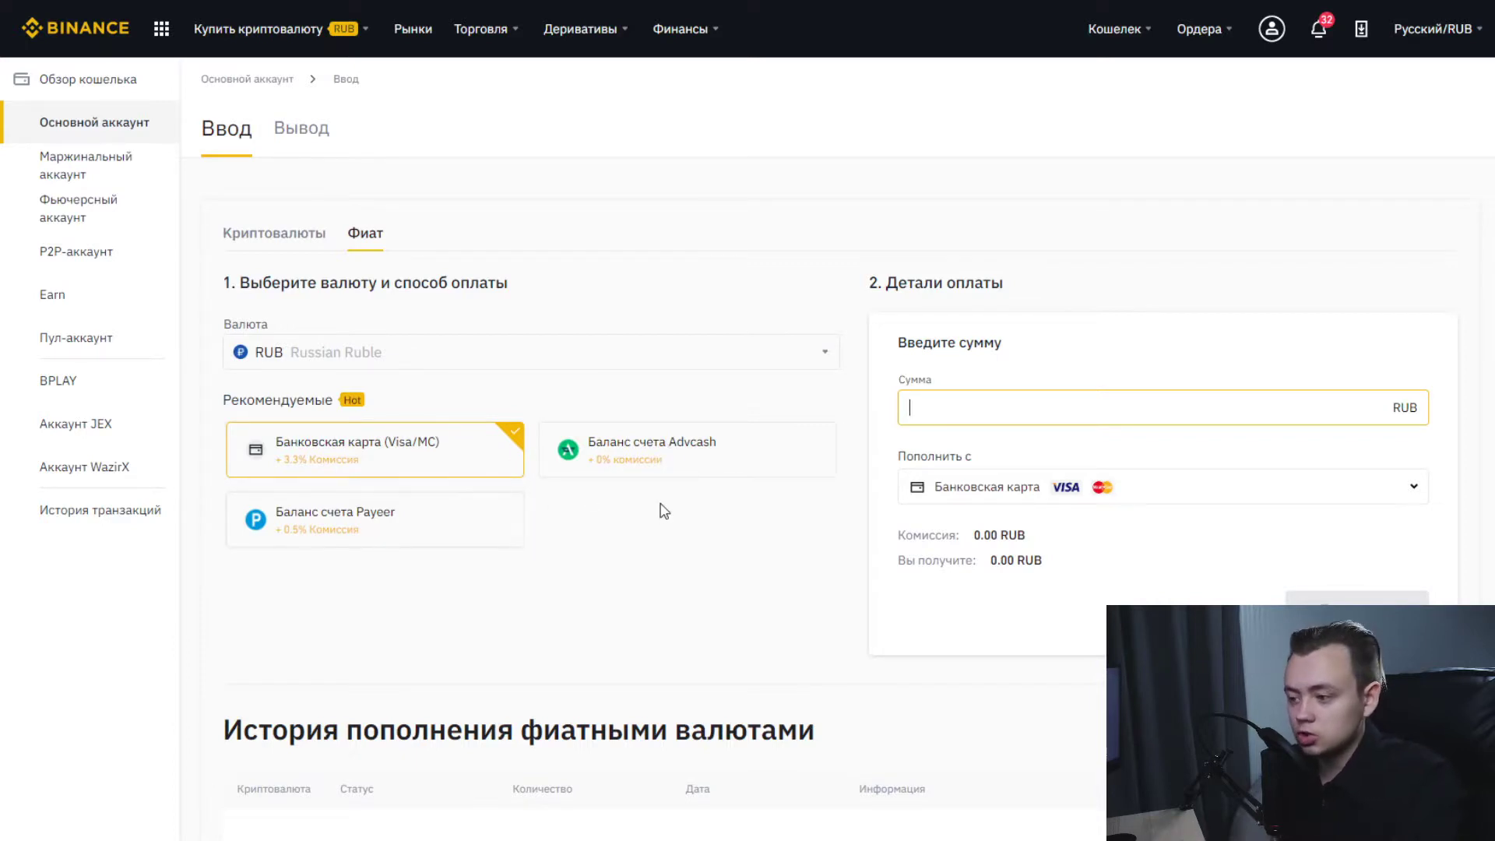
{"action": "left_click", "coordinate": [639, 473]}
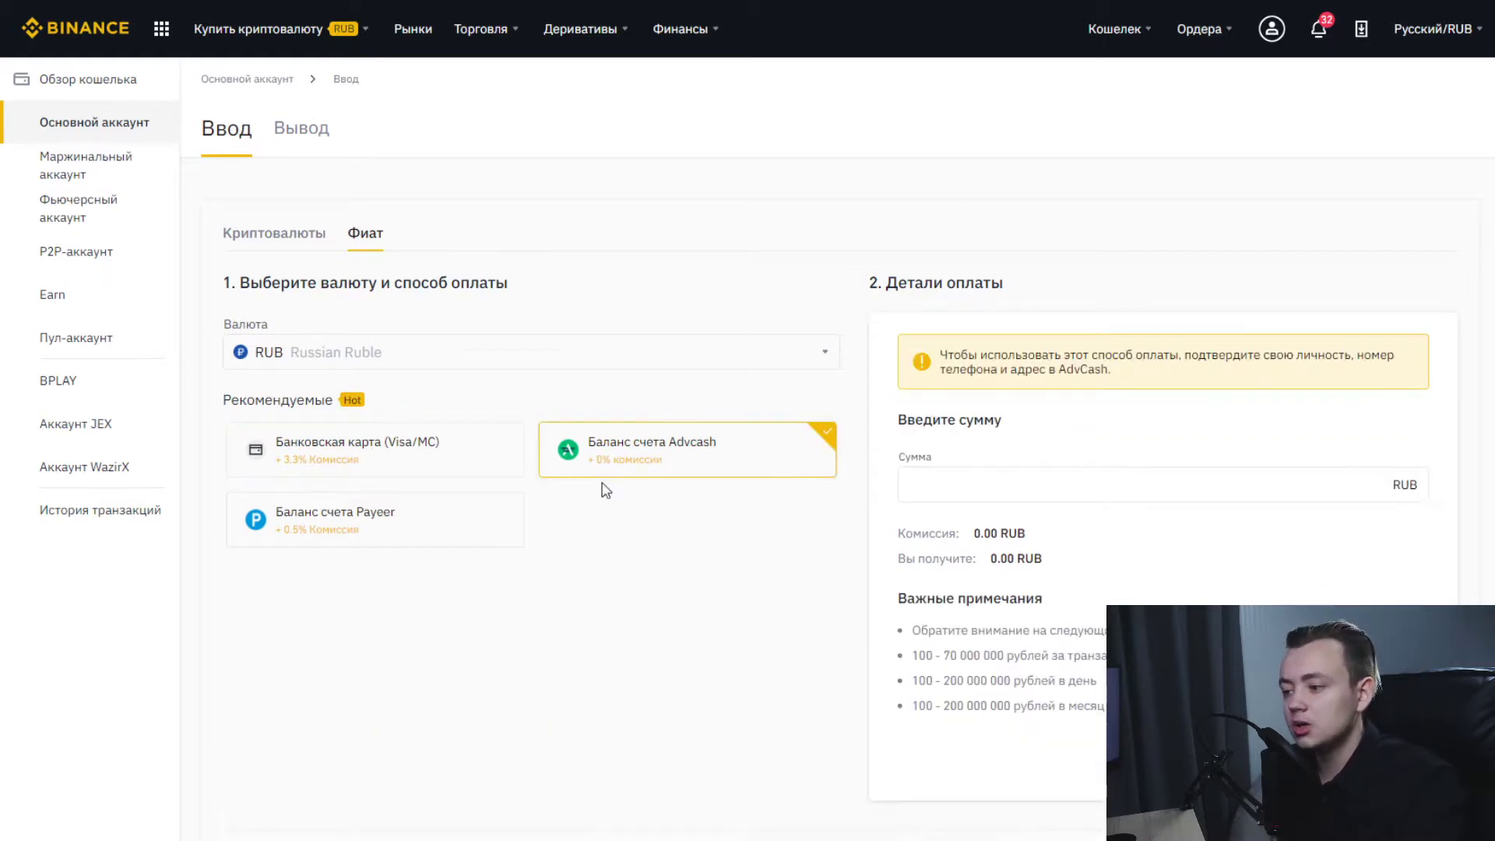
{"action": "left_click", "coordinate": [511, 517]}
{"action": "left_click", "coordinate": [545, 450]}
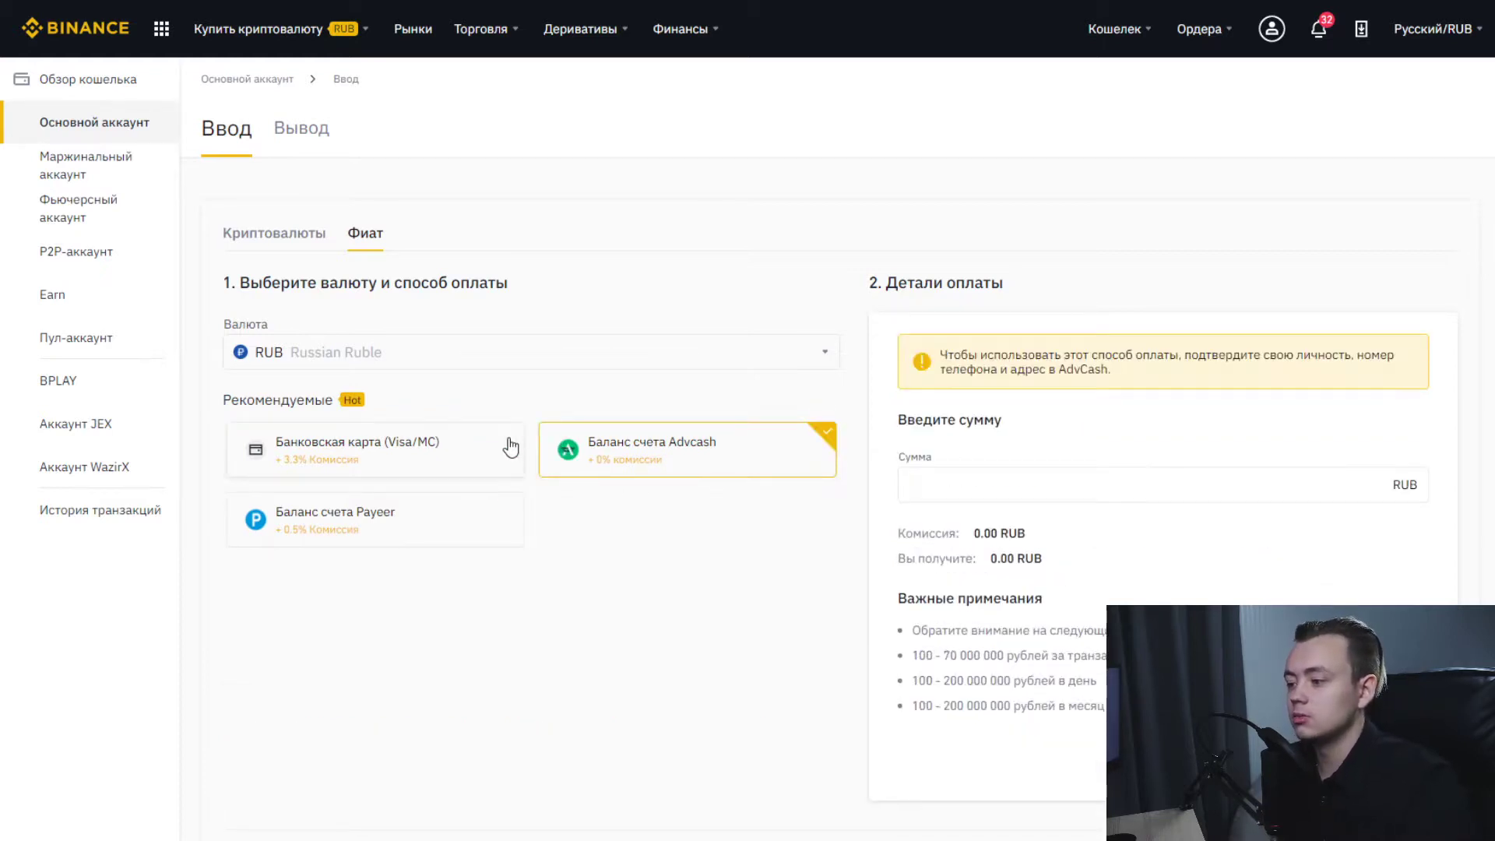
{"action": "left_click", "coordinate": [511, 444]}
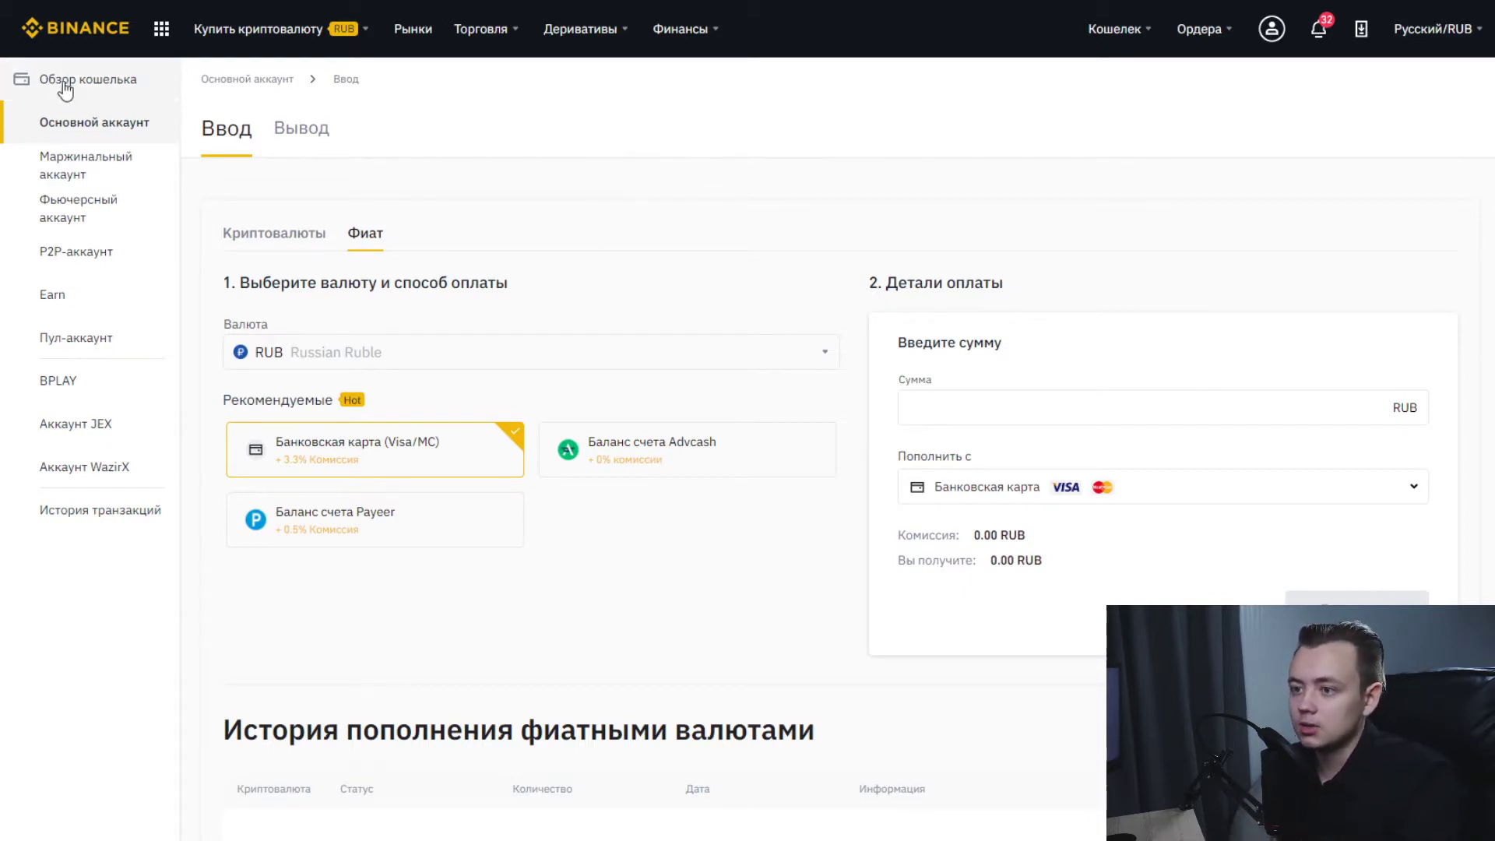
Leave the ruble deposit and go to the Binance home page.
{"action": "mouse_move", "coordinate": [161, 29]}
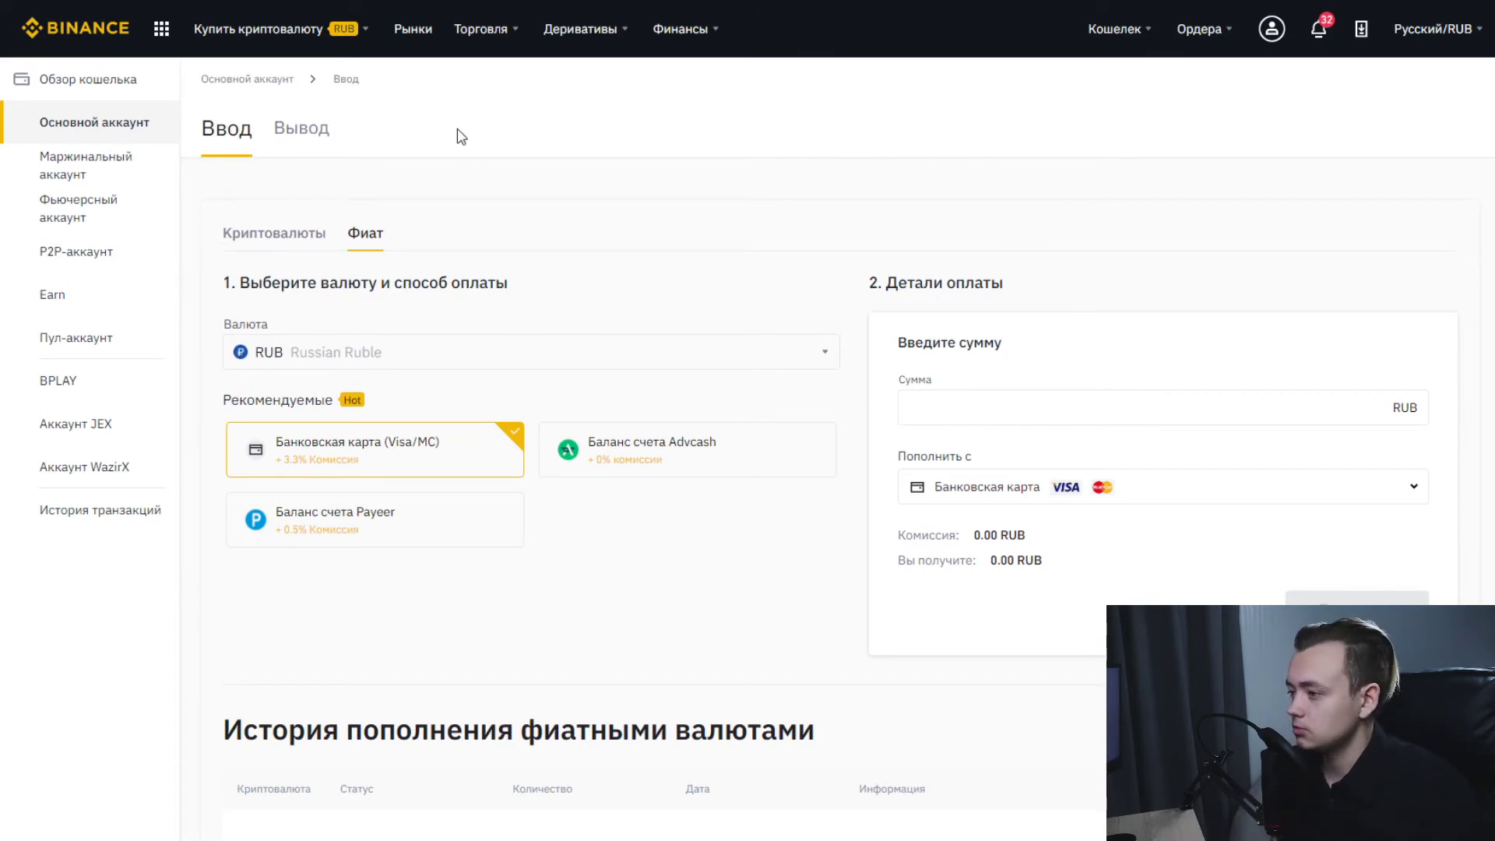
{"action": "left_click", "coordinate": [88, 32]}
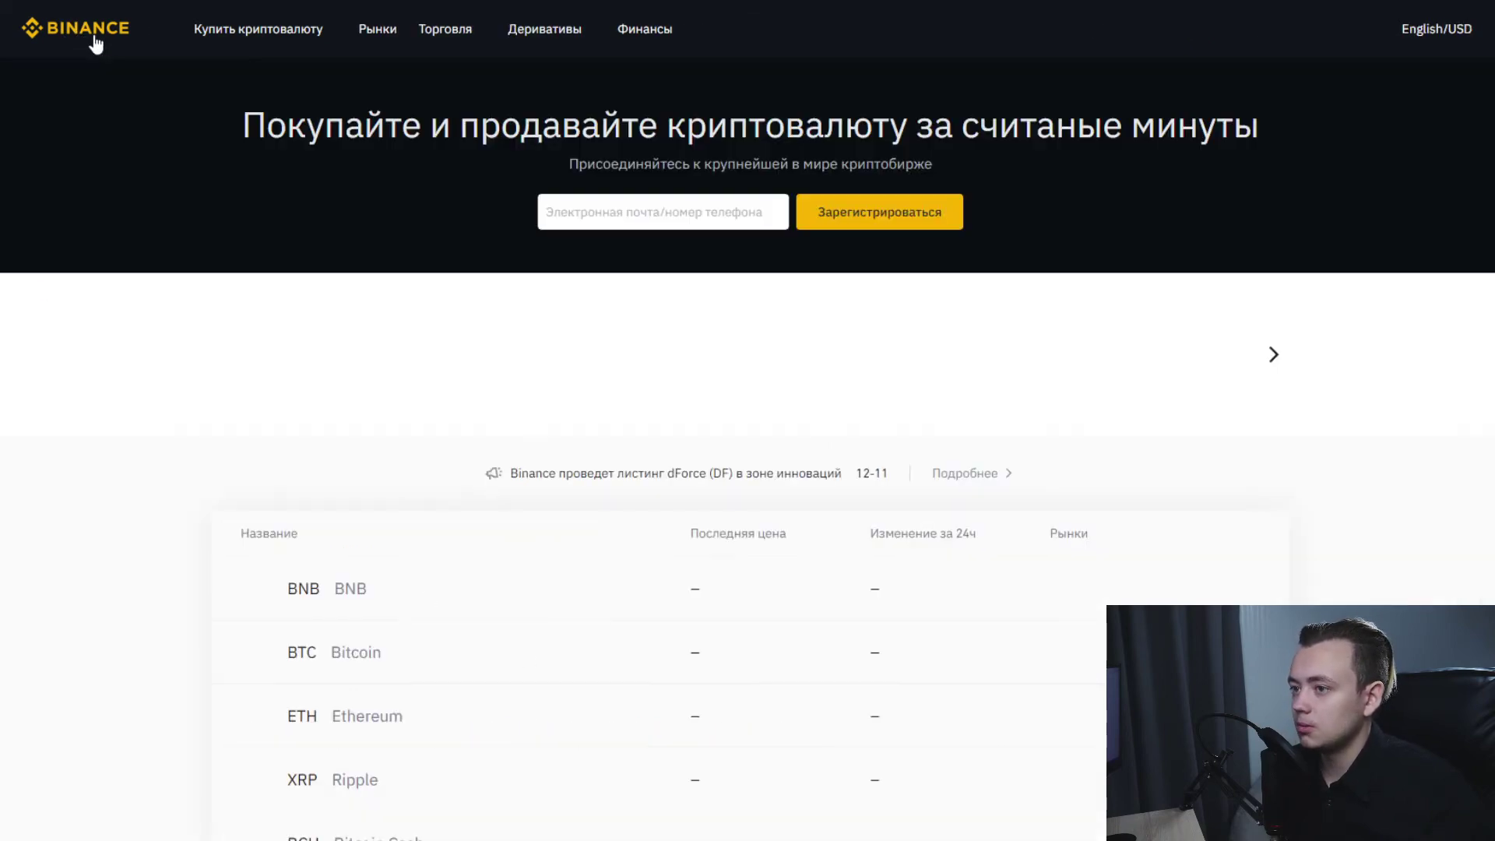